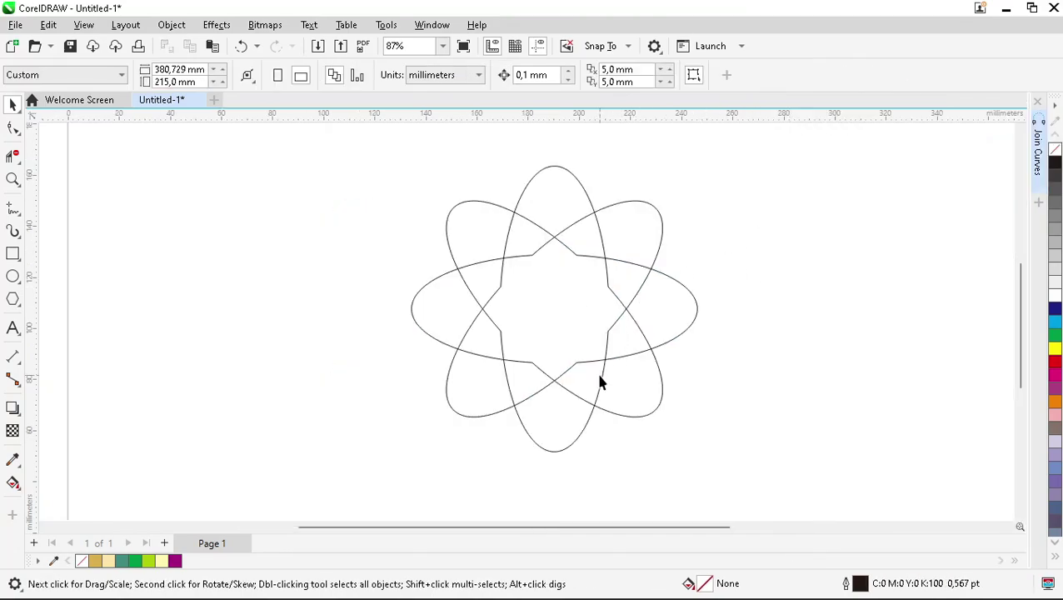
Select the eight-petal curve and set its outline width to 8 pt.
left_click(598, 371)
left_click_drag(561, 303, 878, 290)
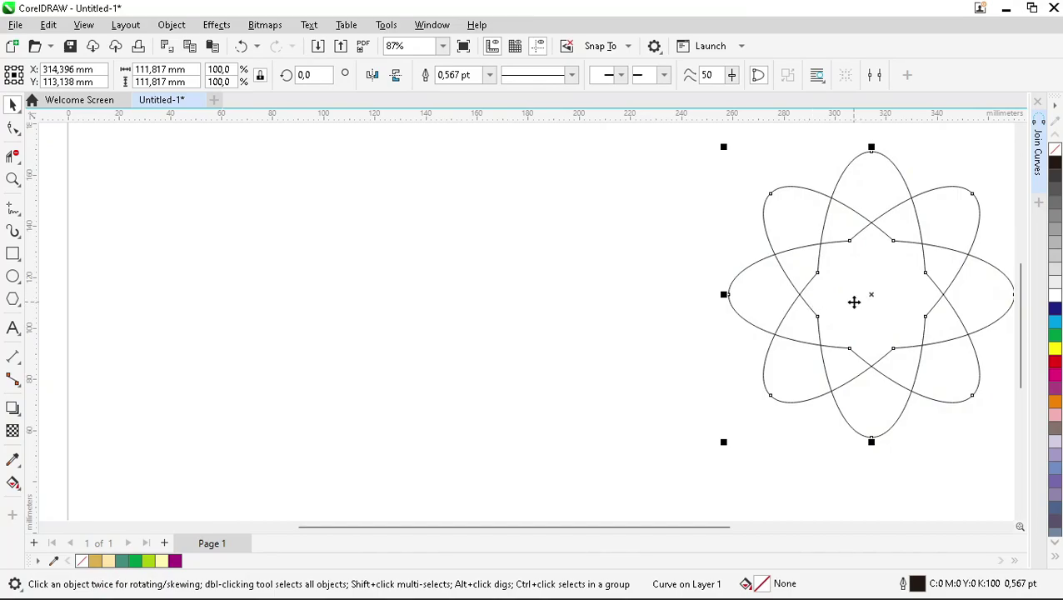
key("Escape")
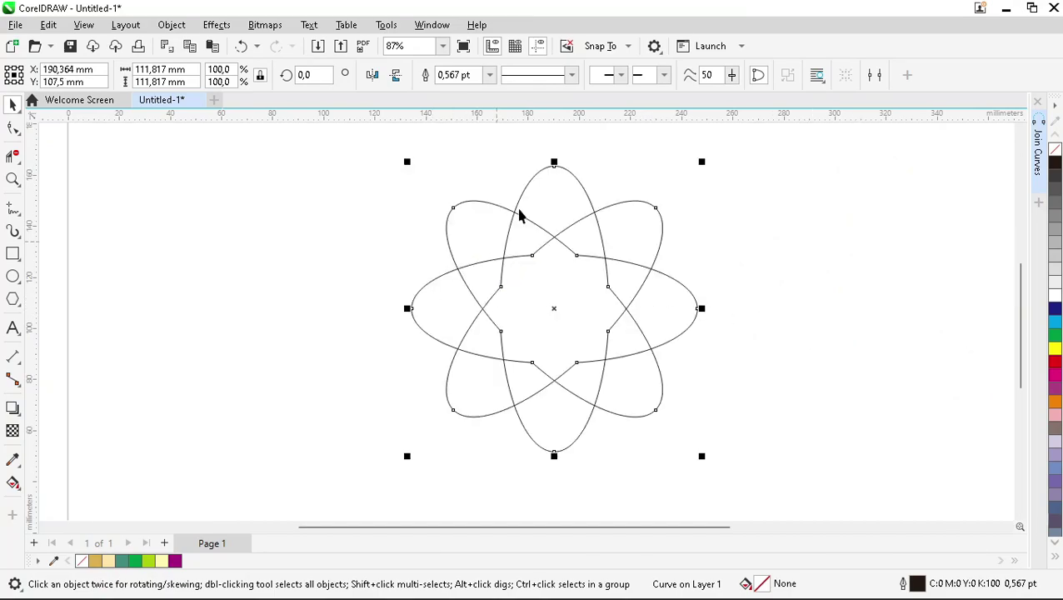
left_click(490, 75)
left_click(444, 185)
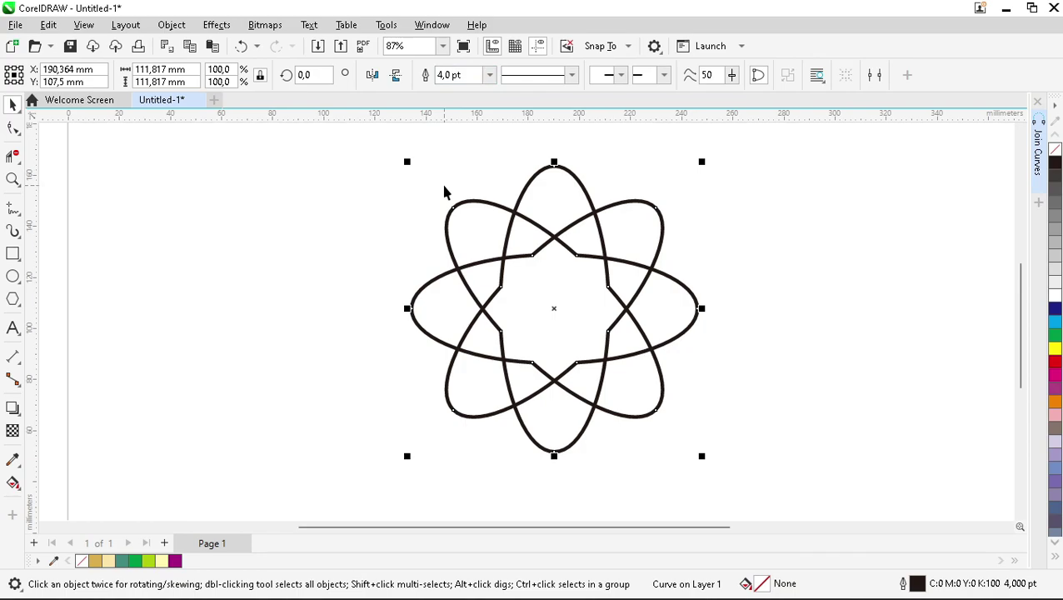
left_click(490, 75)
left_click(454, 197)
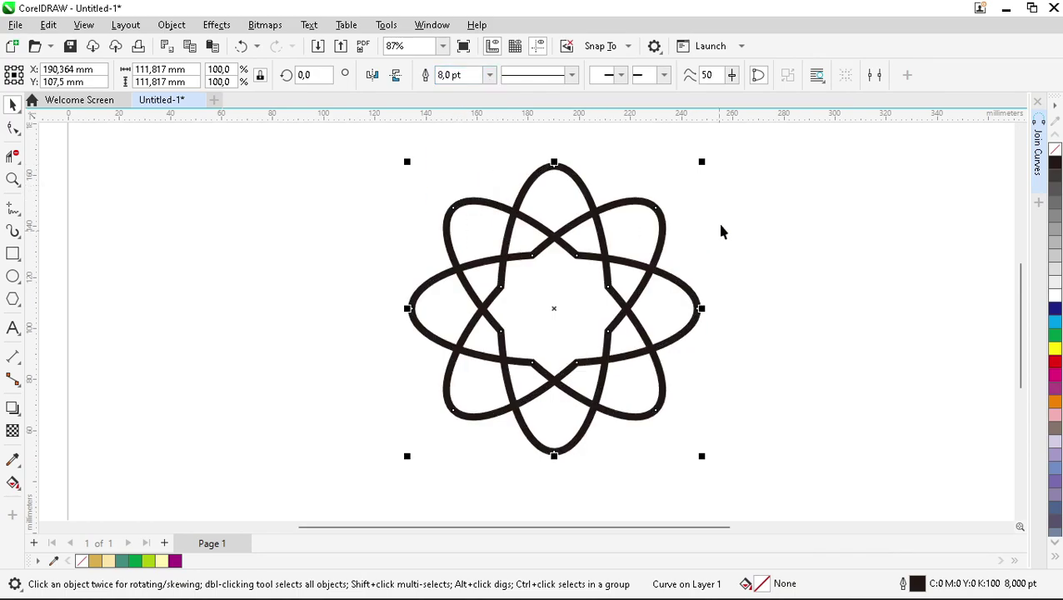
Scale the eight-petal curve down proportionally about its centre to about 69 mm wide.
left_click_drag(704, 163, 655, 221)
scroll(537, 291, "up", 3)
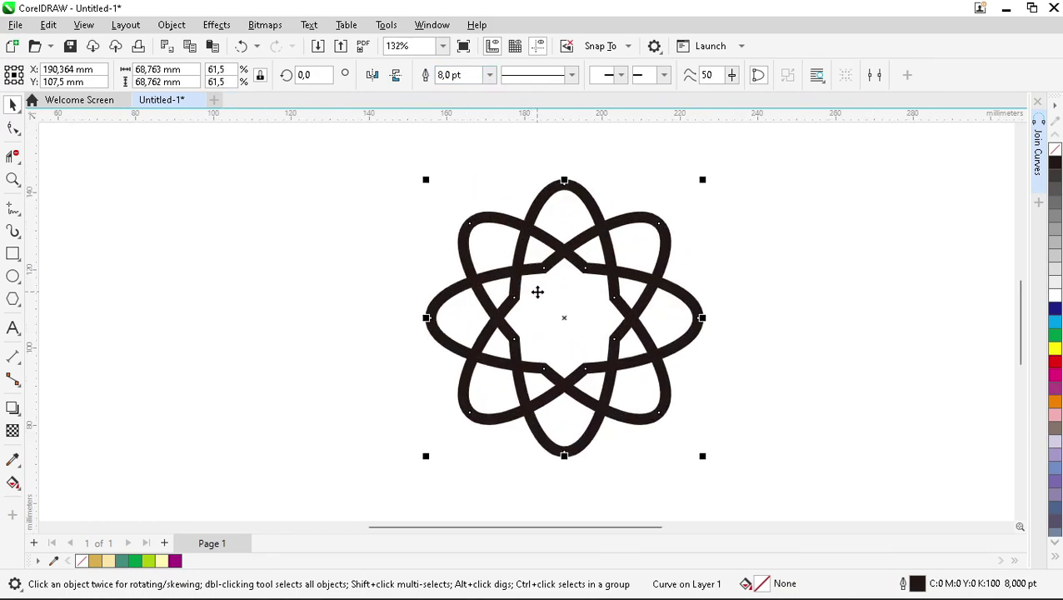
scroll(568, 286, "up", 1)
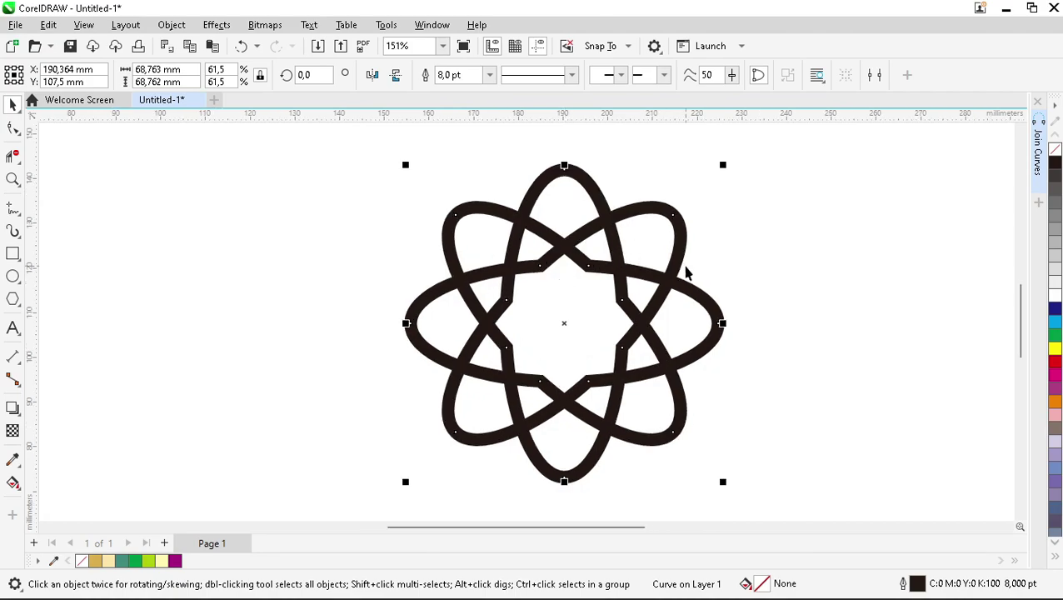
Convert the curve's thick outline to an object, then select all of its nodes and reduce them.
key("ctrl+shift+q")
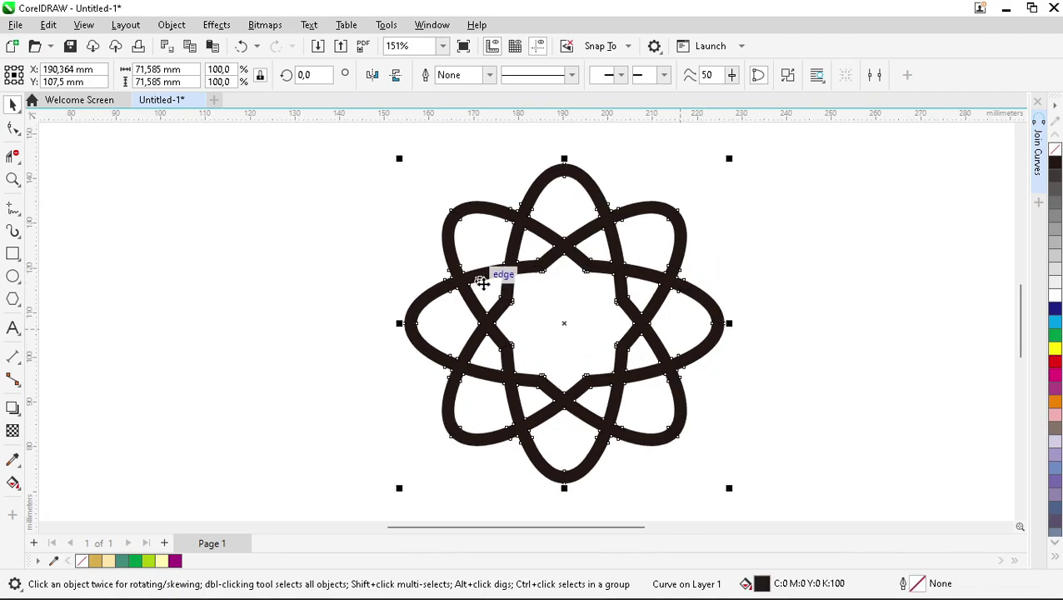
left_click(13, 129)
scroll(415, 185, "down", 1)
left_click_drag(367, 155, 842, 471)
left_click(685, 78)
key("space")
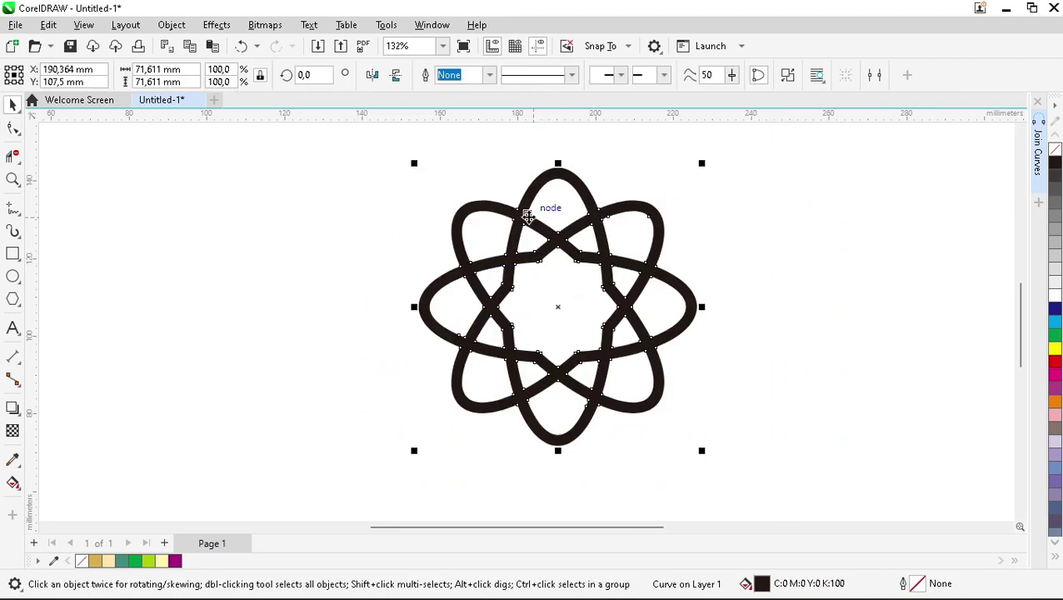
Fill the petal shape with green and add a one-step outside contour with an offset of about 2.54 mm.
left_click(136, 562)
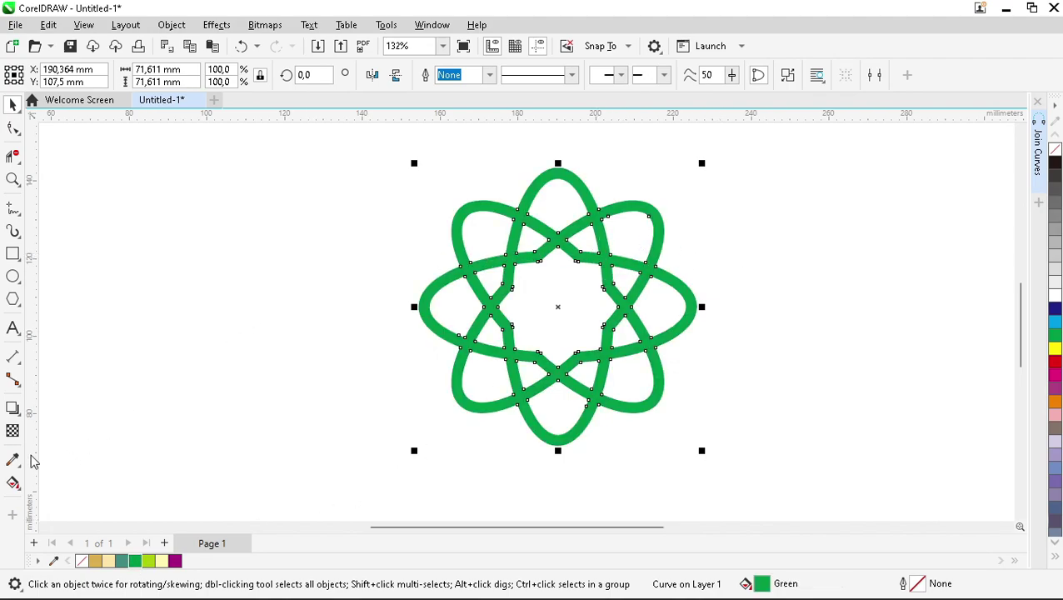
left_click(20, 415)
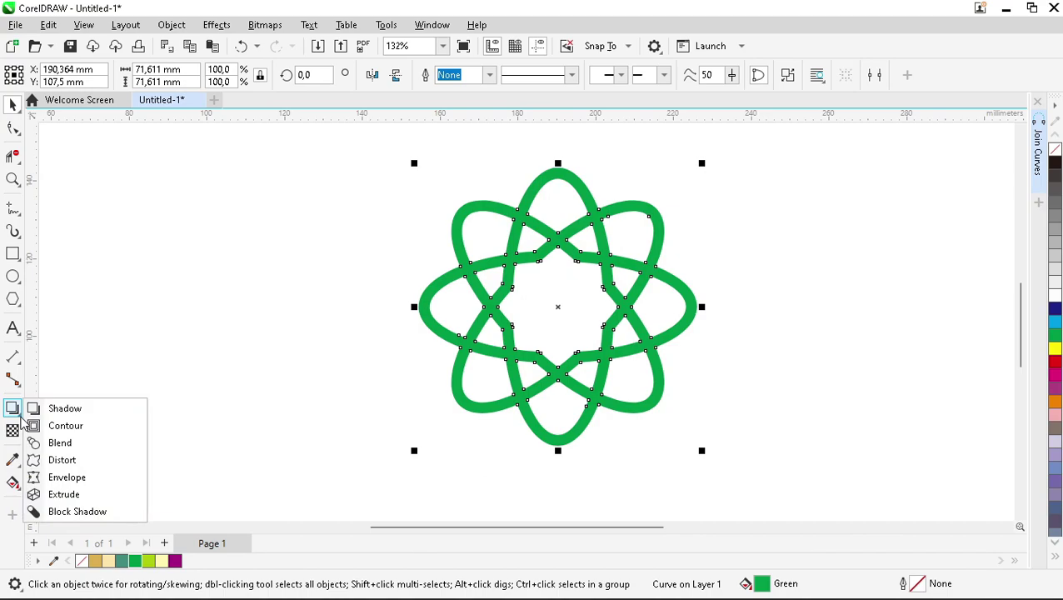
left_click(82, 427)
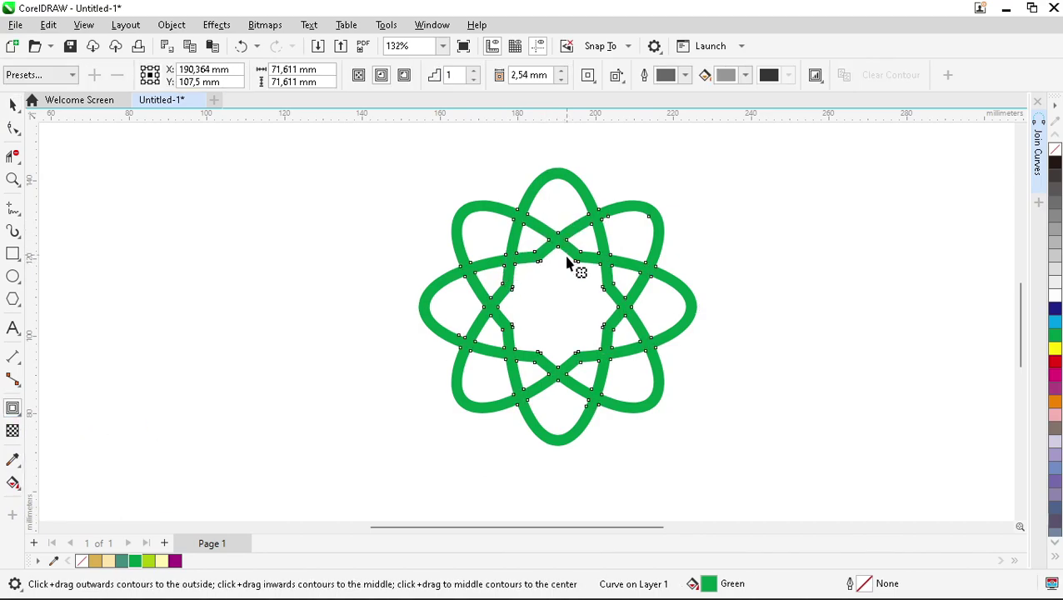
mouse_move(560, 172)
left_mouse_down()
mouse_move(565, 181)
mouse_move(572, 163)
left_mouse_up()
scroll(563, 166, "up", 2)
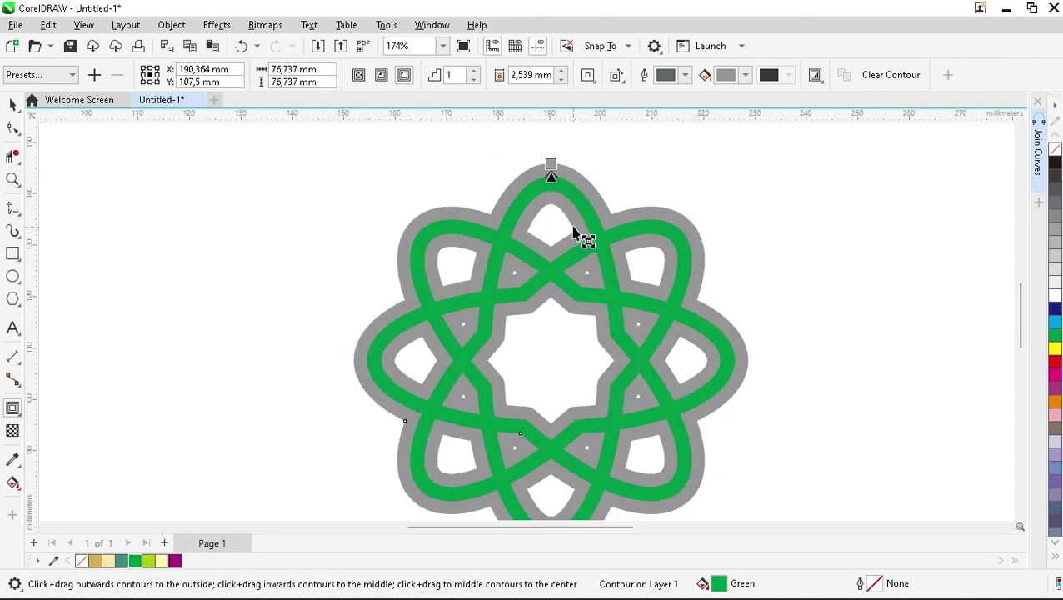
Break the contour apart from the green petal shape.
key("space")
right_click(594, 196)
left_click(629, 208)
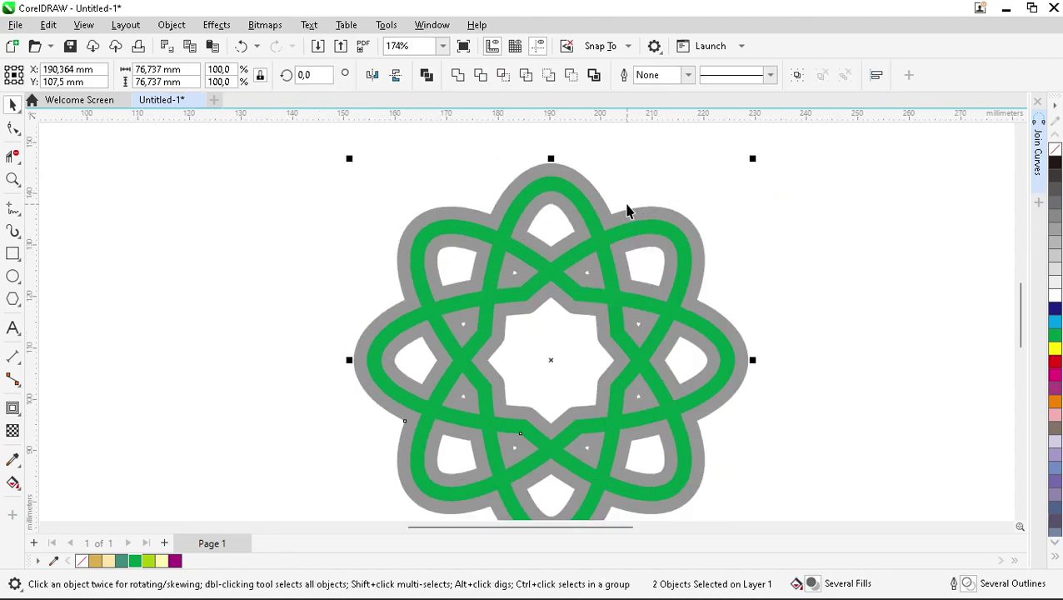
Fill the separated contour behind the green shape with pale yellow (#FCE6AA).
left_click(739, 216)
left_click(589, 193)
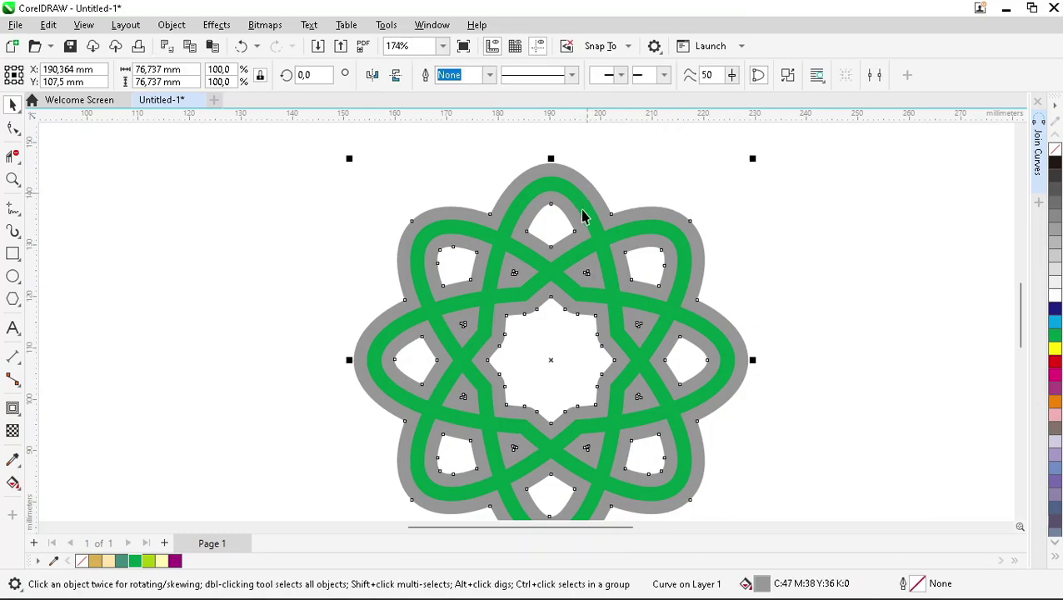
left_click(734, 205)
mouse_move(546, 225)
left_mouse_down()
mouse_move(815, 225)
mouse_move(546, 210)
left_mouse_up()
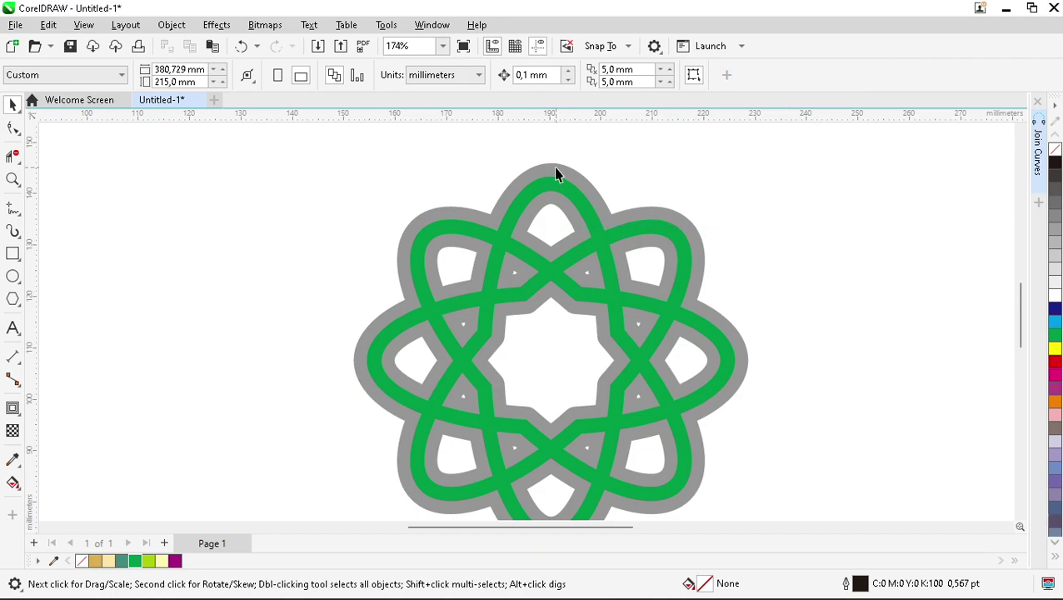
left_click(558, 173)
left_click(111, 560)
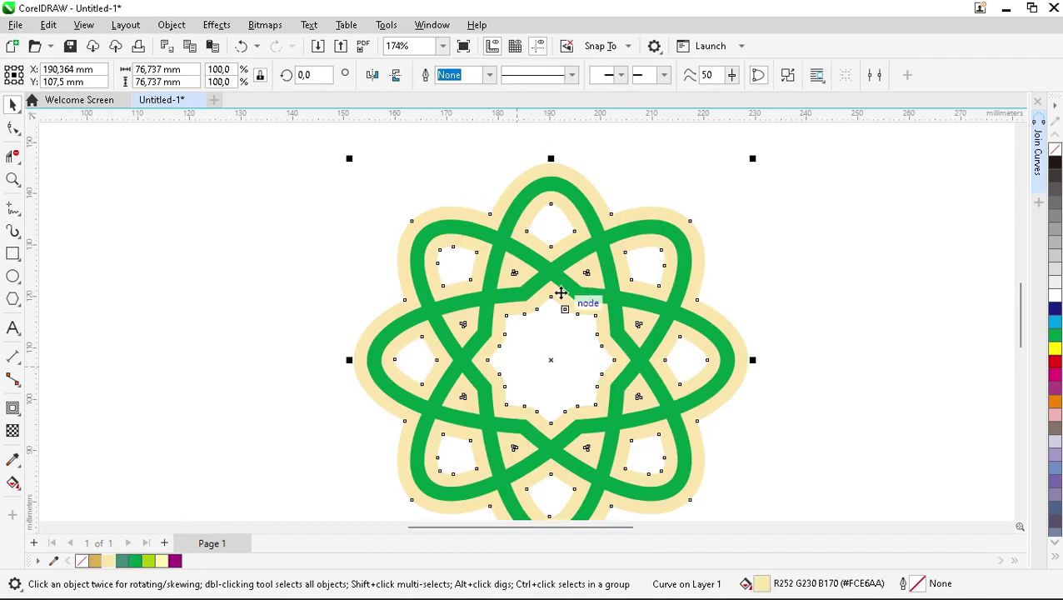
left_click(788, 237)
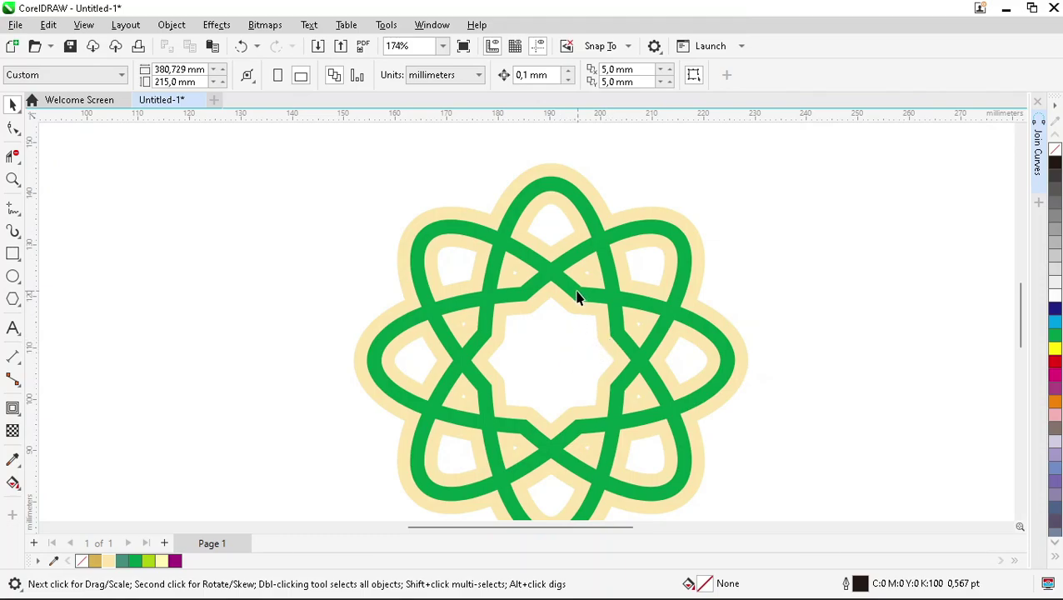
Add an outside contour of about 6.65 mm to the green petal shape and break it apart.
left_click(570, 196)
left_click(12, 407)
left_click_drag(551, 175, 583, 157)
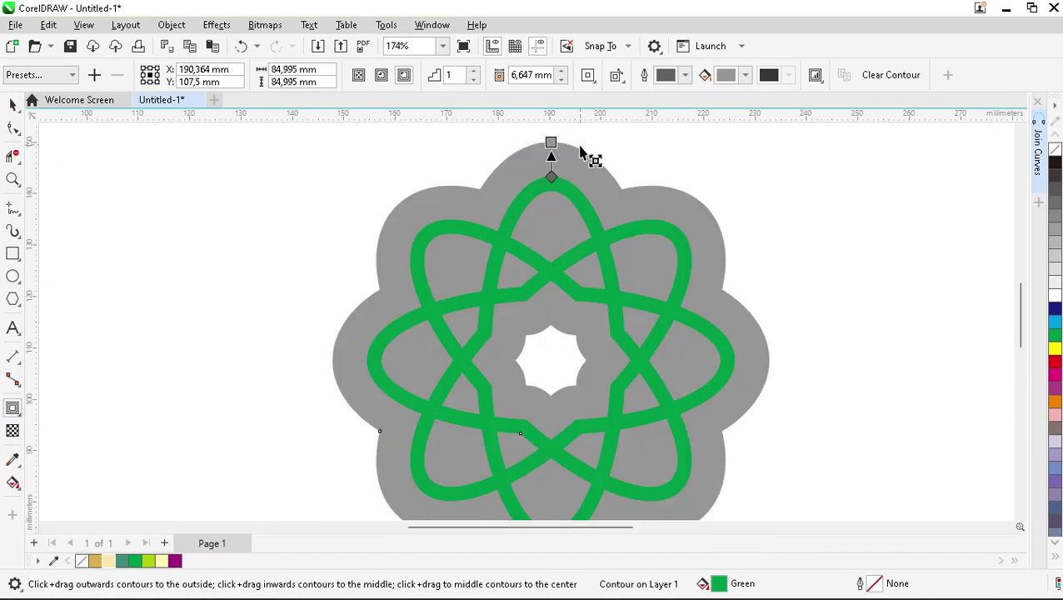
right_click(582, 160)
left_click(610, 172)
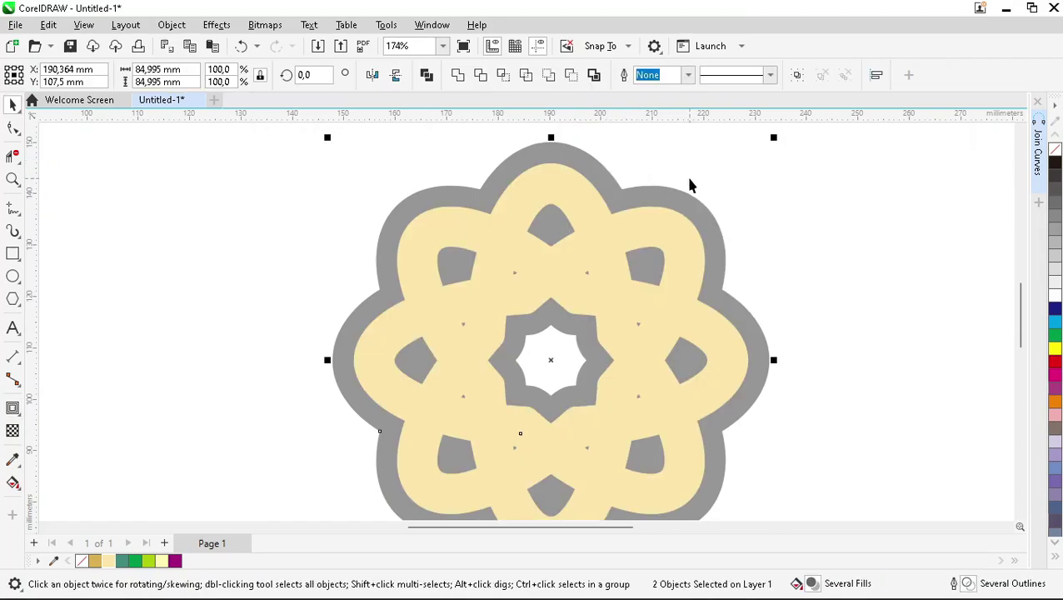
Undo the last stacking-order change, send only the wide grey contour behind the other shapes, and fill it with white.
key("ctrl+z")
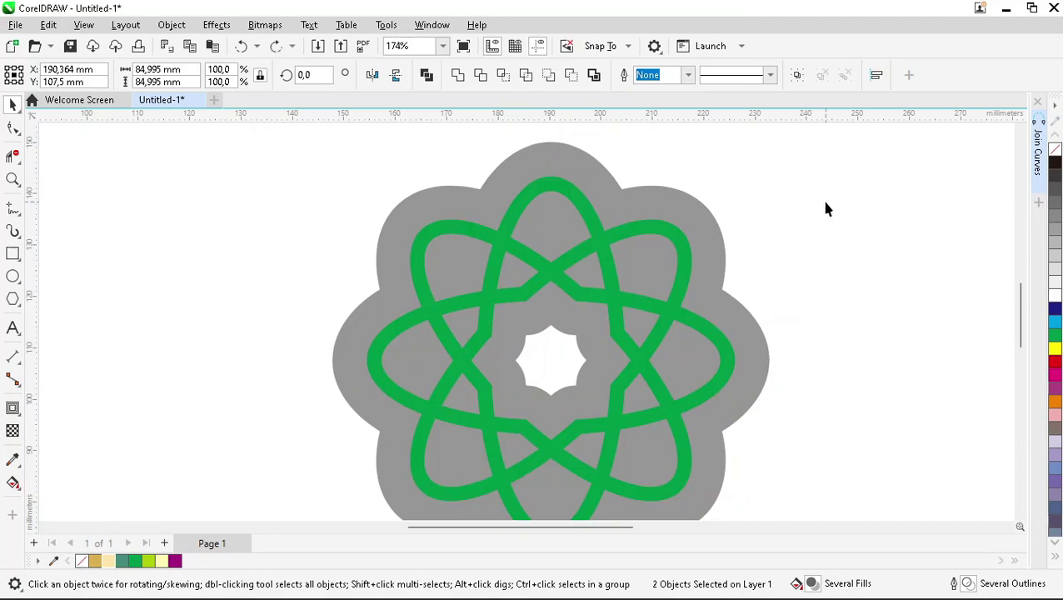
left_click(702, 212)
key("ctrl+shift+z")
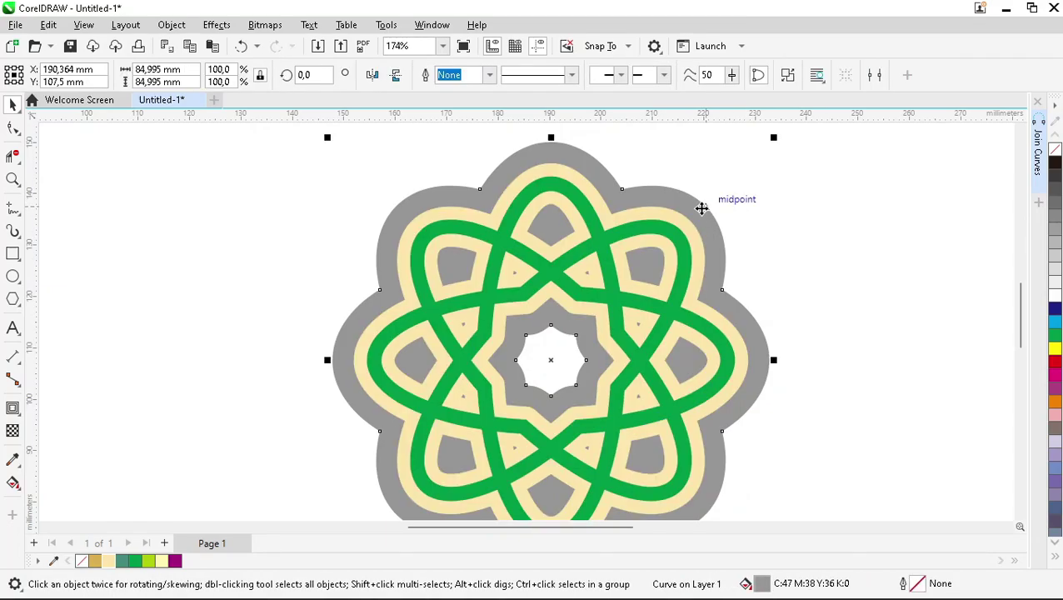
left_click(1056, 296)
Apply the Small Glow shadow preset to the white contour shape and set its feathering to 10.
left_click(19, 412)
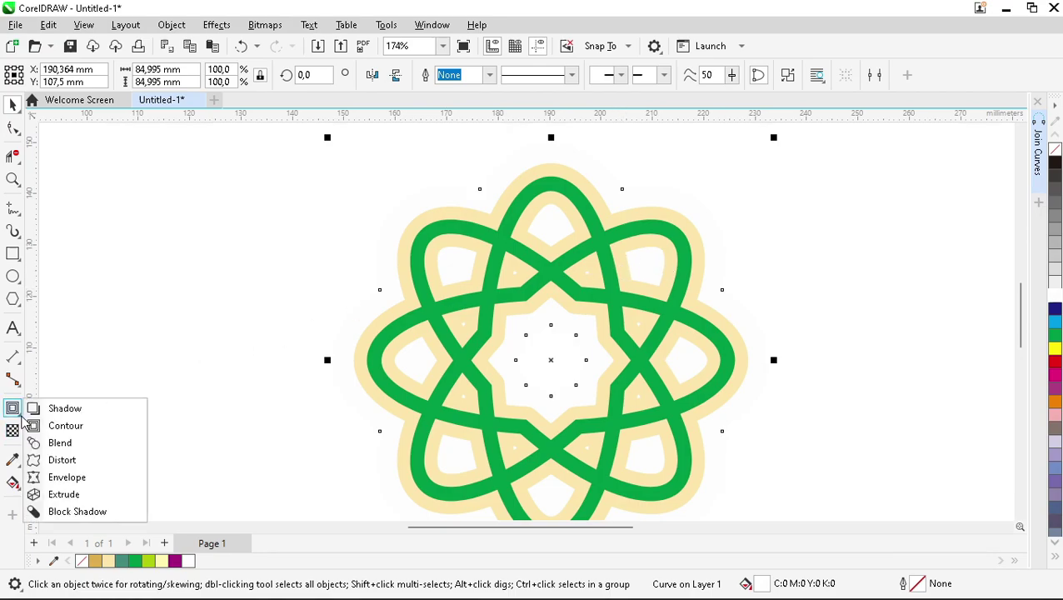
left_click(52, 409)
left_click(38, 75)
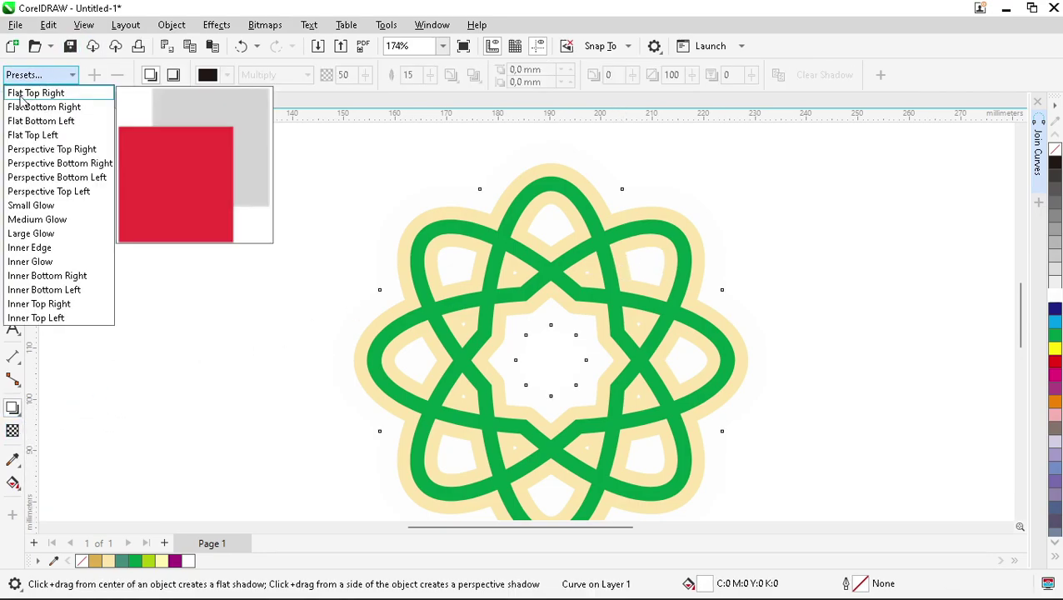
left_click(25, 205)
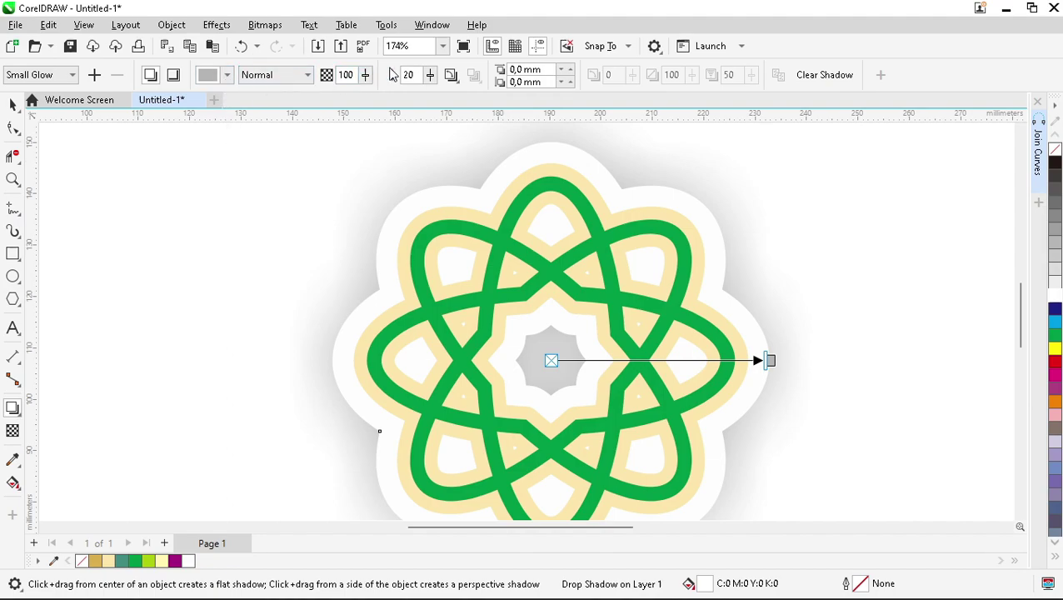
left_click_drag(416, 75, 387, 76)
type("10")
key("Return")
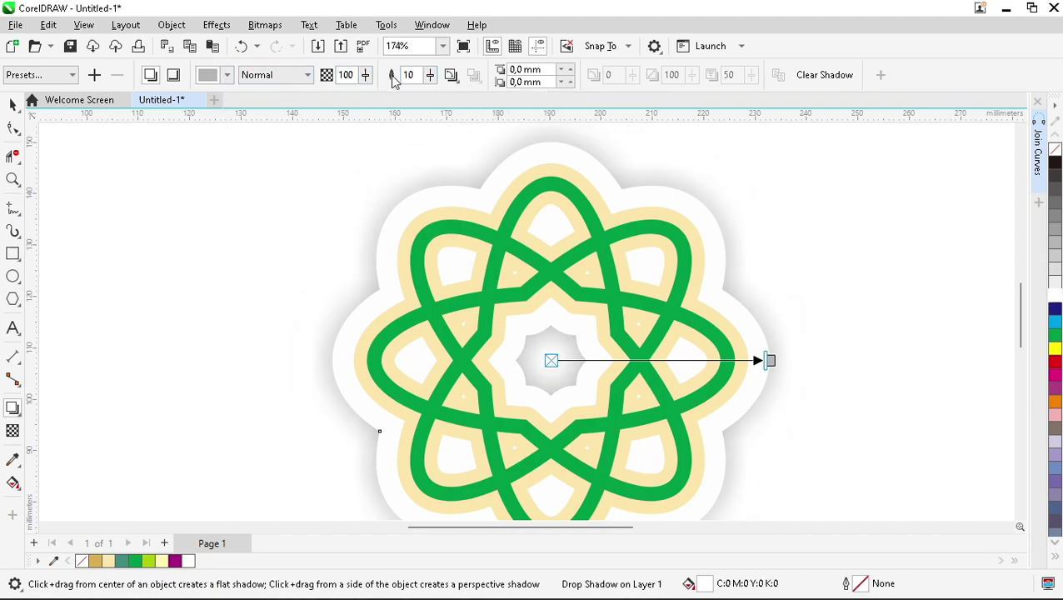
Set the glow shadow's colour to black and deselect the shape.
left_click(226, 75)
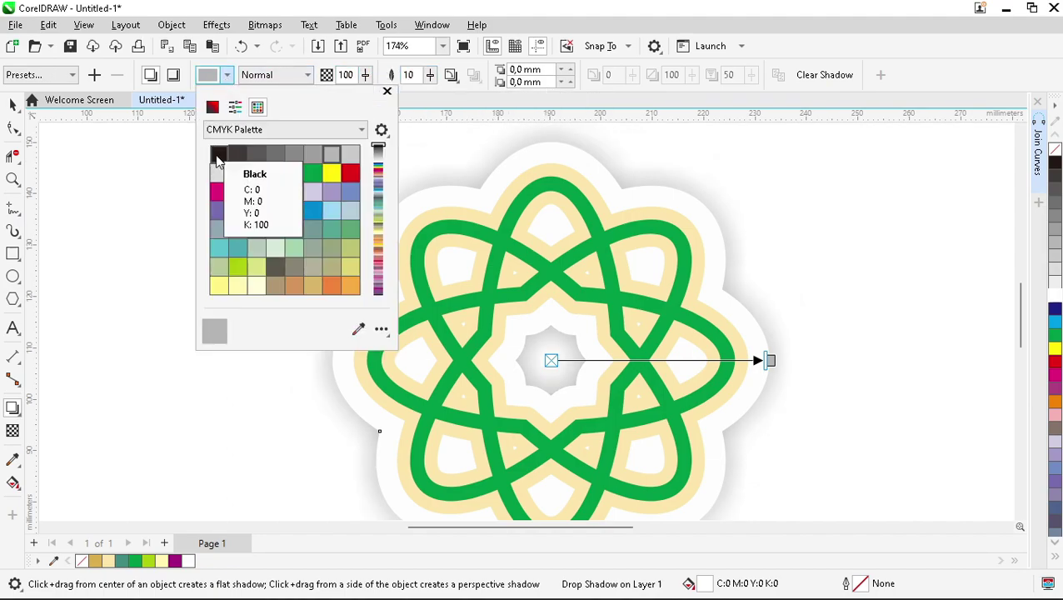
left_click(219, 155)
left_click(137, 257)
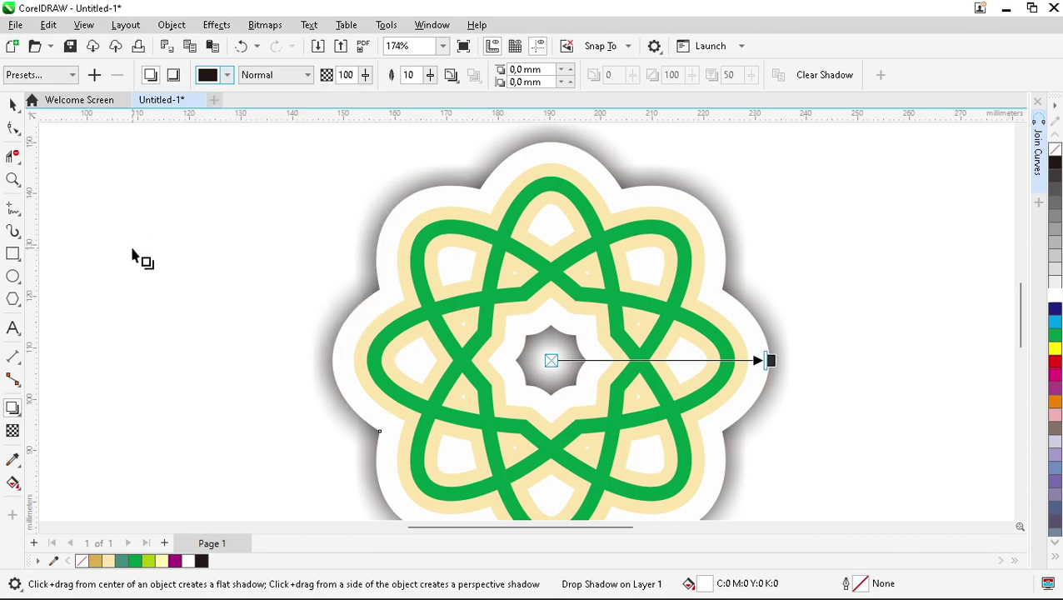
left_click(597, 283)
key("space")
left_click(829, 265)
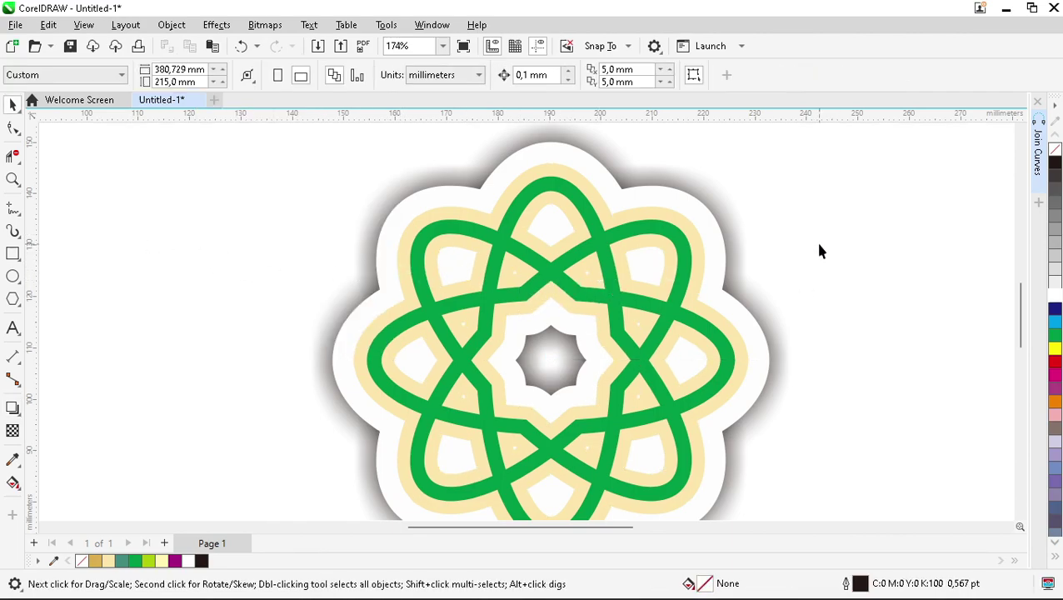
Group all parts of the petal ornament and move the group off the page to its right side.
scroll(620, 205, "down", 2)
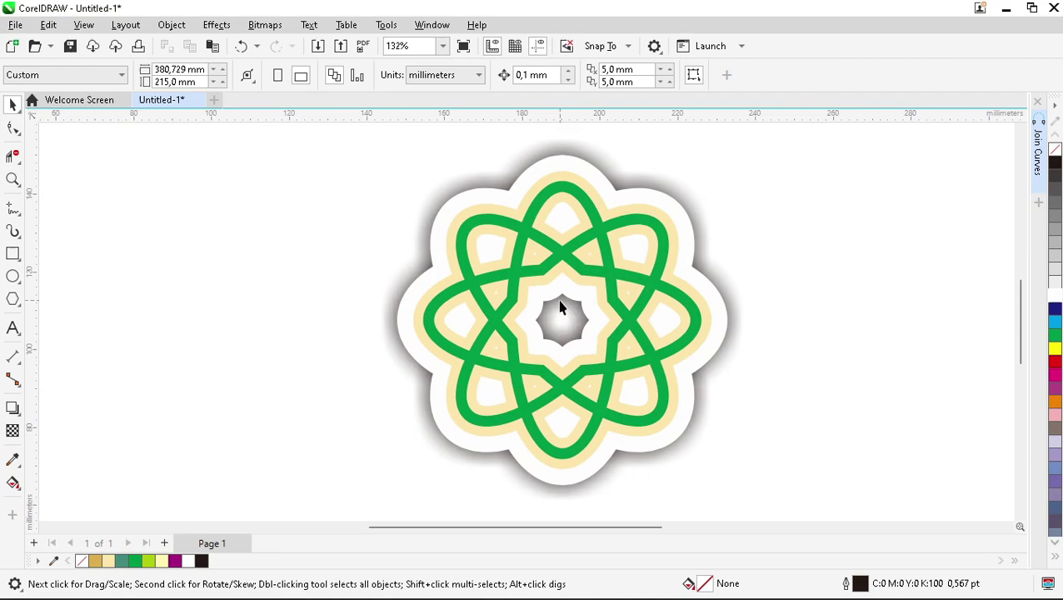
scroll(560, 309, "down", 2)
left_click_drag(357, 169, 813, 489)
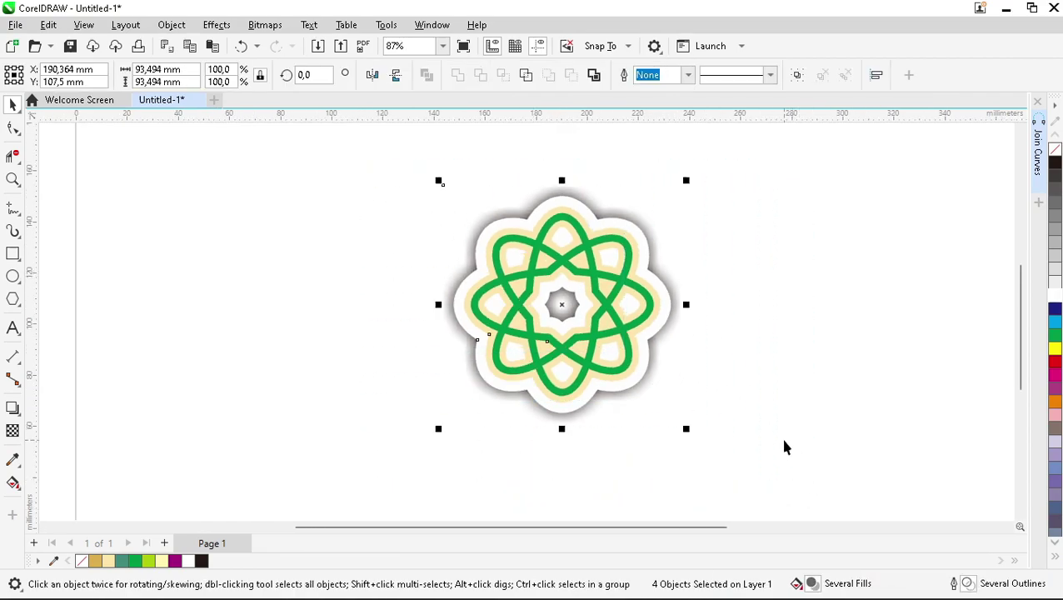
left_click(824, 356)
scroll(271, 275, "down", 2)
left_click_drag(406, 301, 700, 293)
scroll(263, 285, "up", 2)
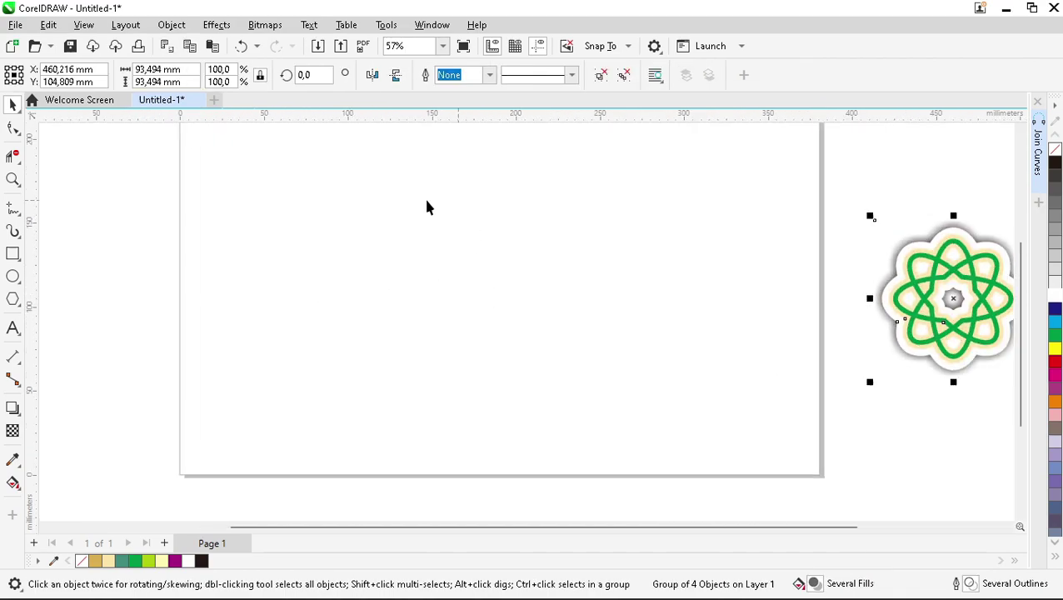
Draw a vertical line about 152 mm long with the Freehand tool and centre it on the page.
left_click(13, 255)
left_click(13, 210)
left_click(525, 168)
left_click(526, 415)
key("space")
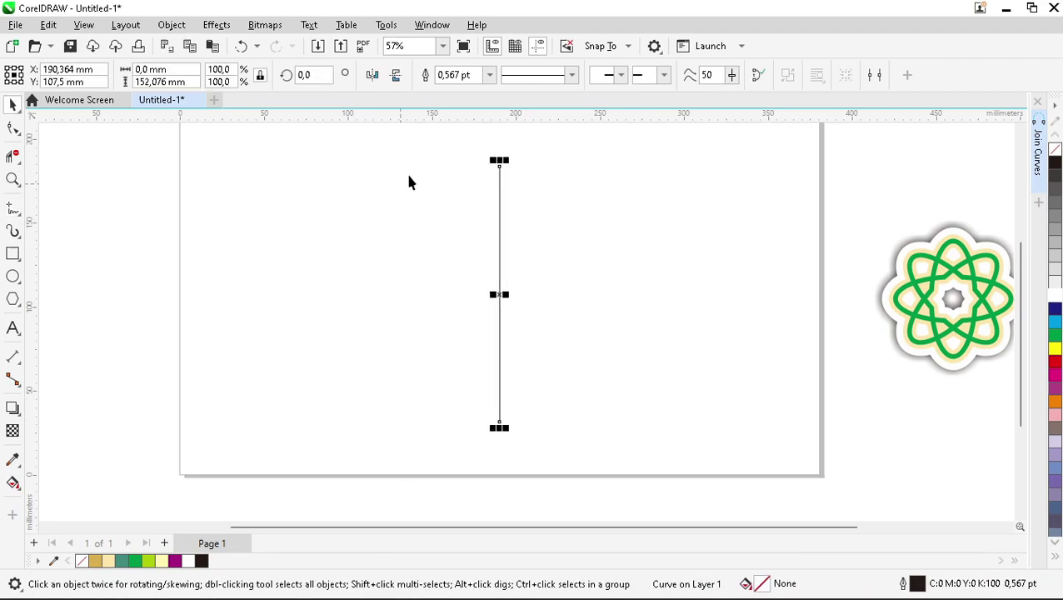
scroll(412, 200, "up", 2)
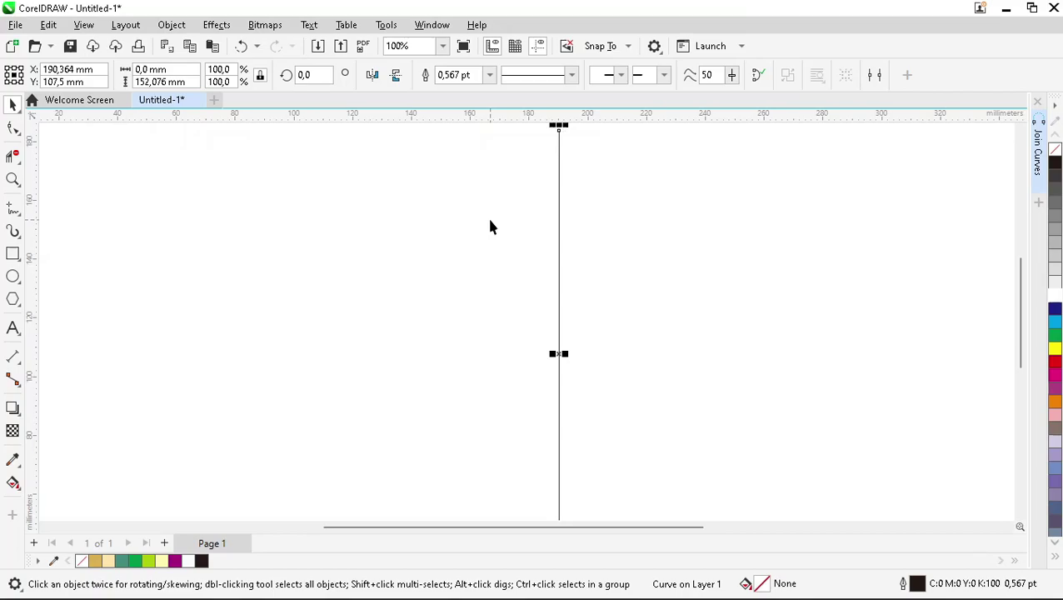
left_click(277, 273)
scroll(277, 273, "down", 1)
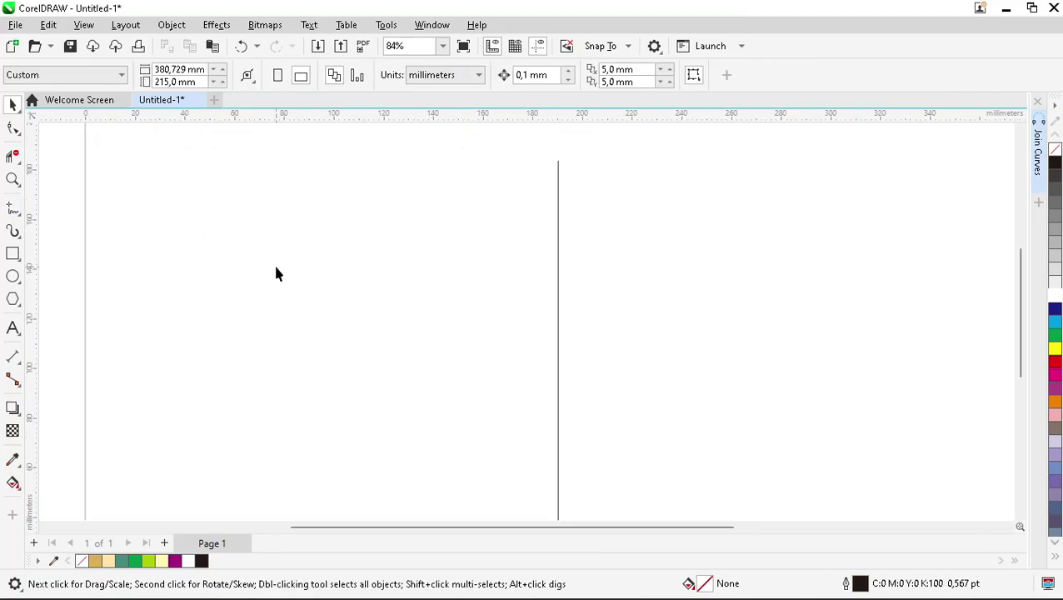
Draw a connected four-segment Freehand line from the upper part of the vertical line down its left side, about 45 mm wide and 79 mm tall.
left_click(13, 208)
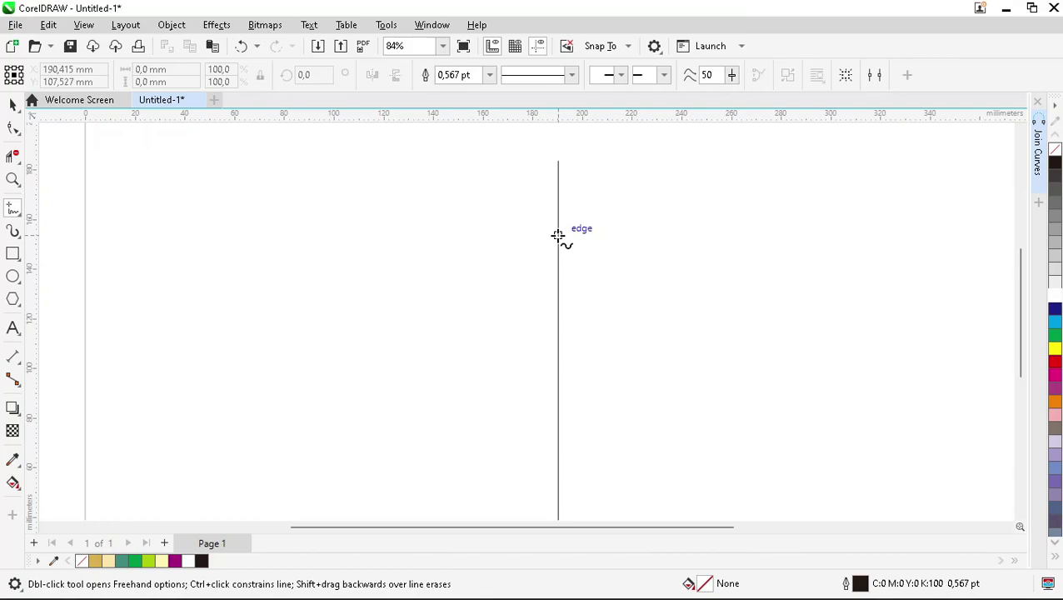
left_click(558, 236)
left_click(542, 278)
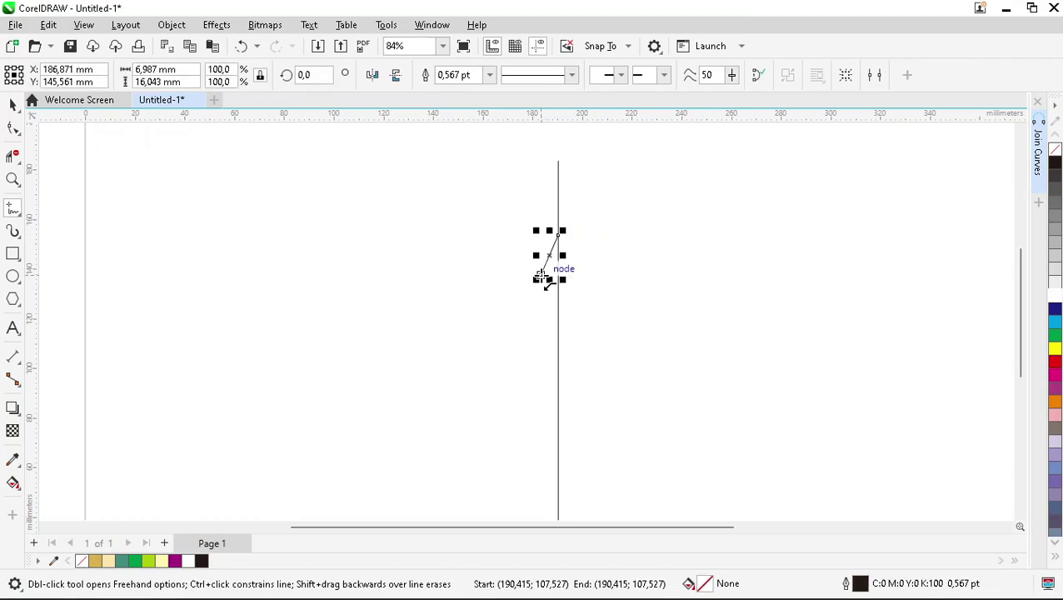
double_click(518, 304)
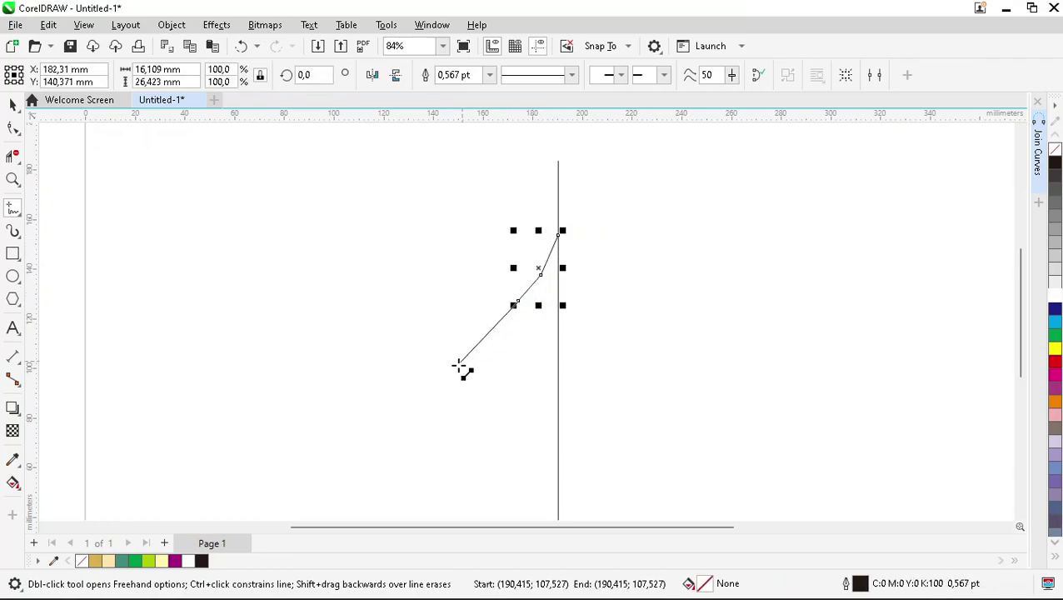
double_click(446, 403)
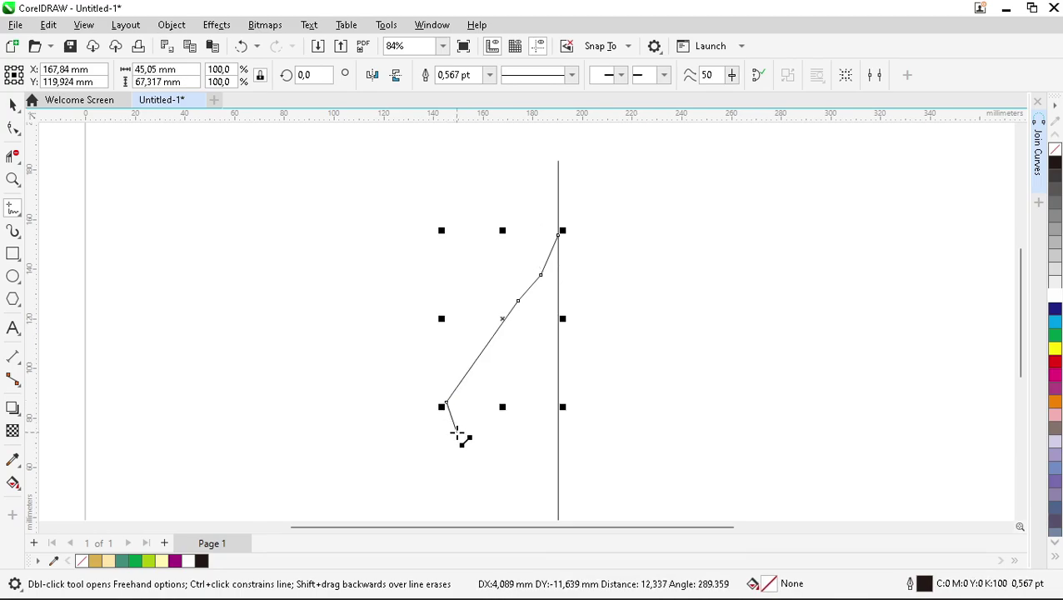
left_click(453, 431)
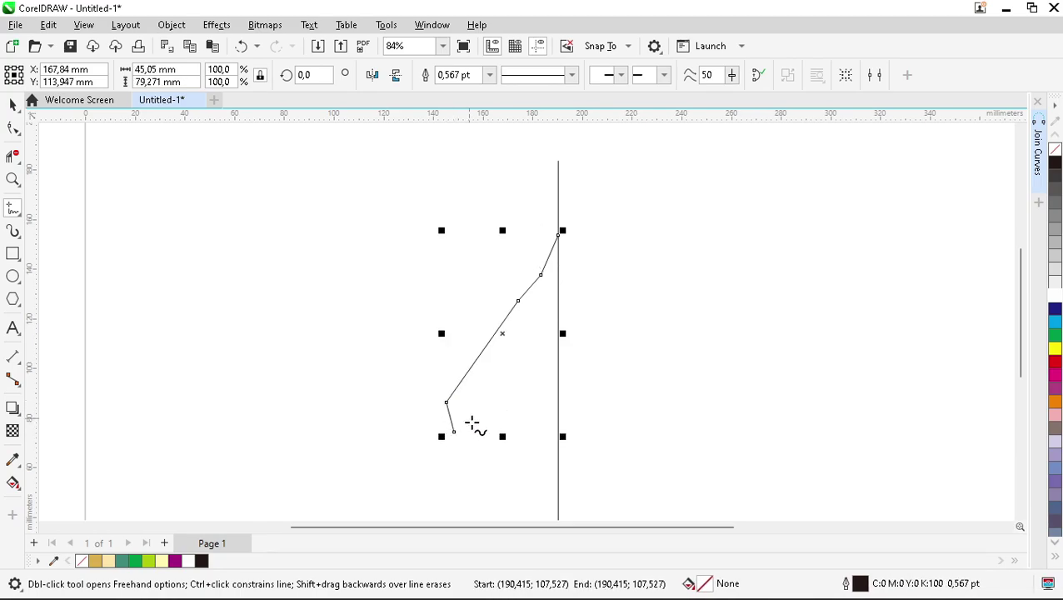
Extend the outline with a segment slanting outward to the left and a straight vertical segment about 94 mm long running below the page.
scroll(475, 428, "down", 2)
scroll(415, 428, "up", 4)
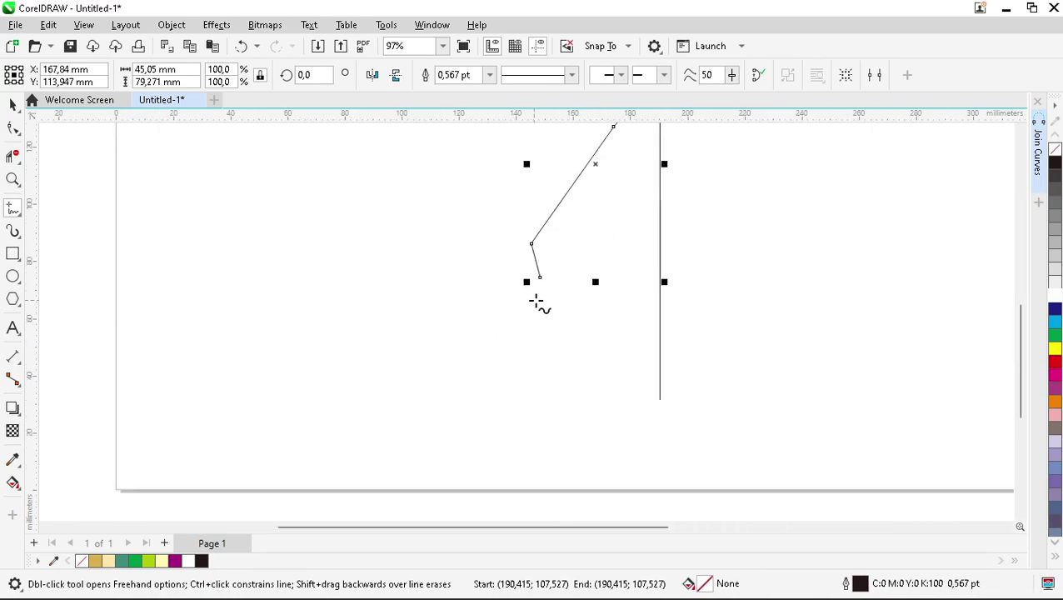
left_click(540, 275)
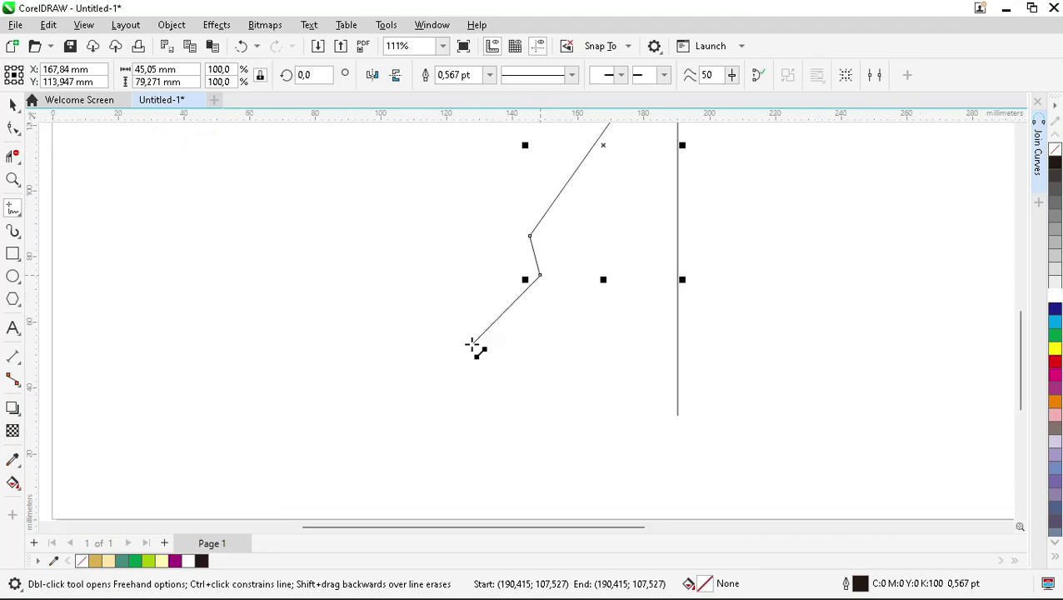
left_click(444, 364)
scroll(493, 266, "down", 2)
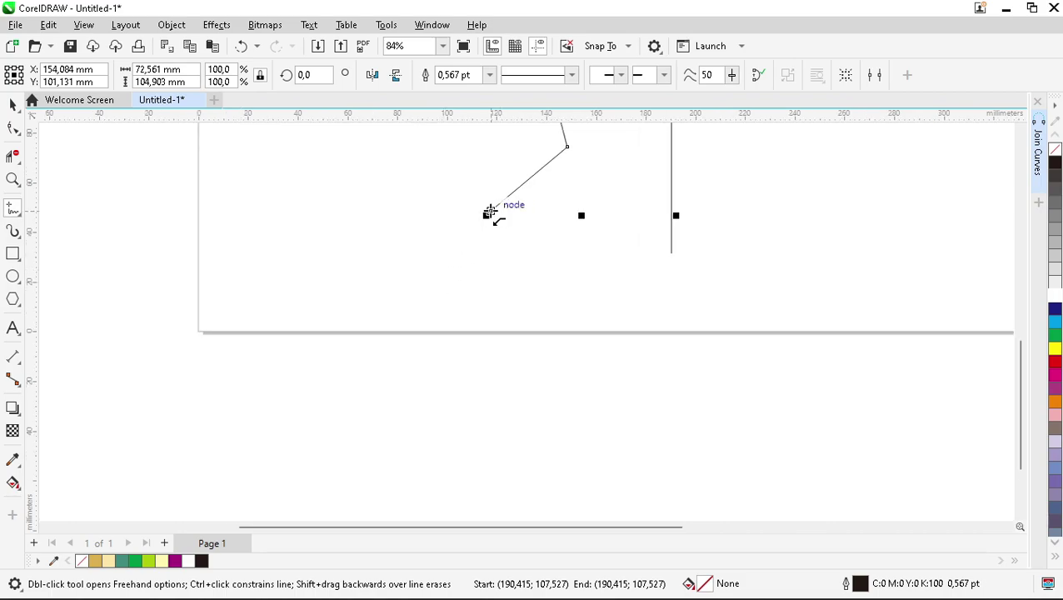
left_click(490, 213)
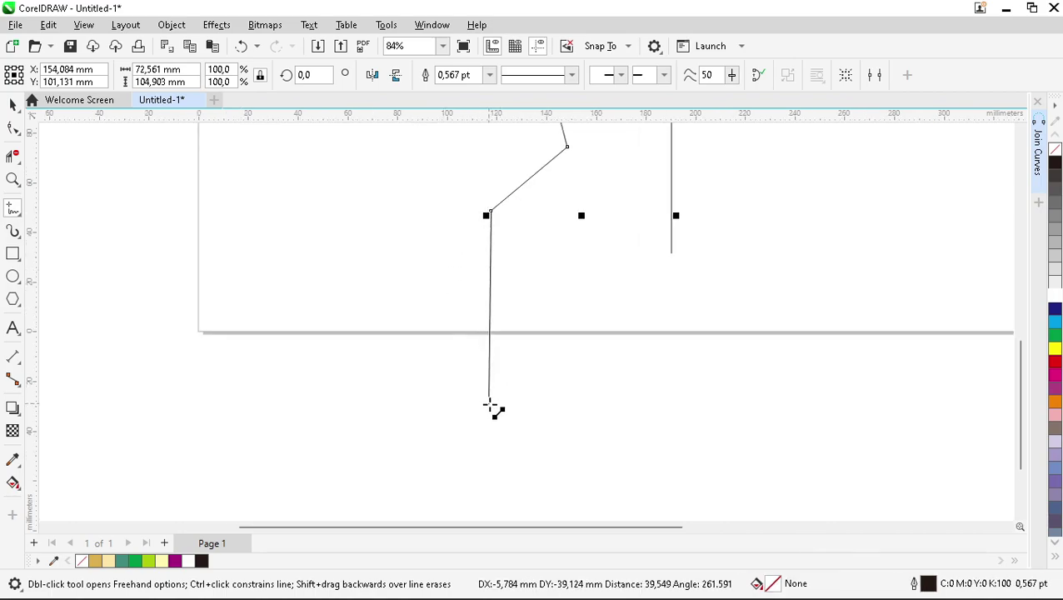
left_click(492, 450)
scroll(479, 299, "down", 2)
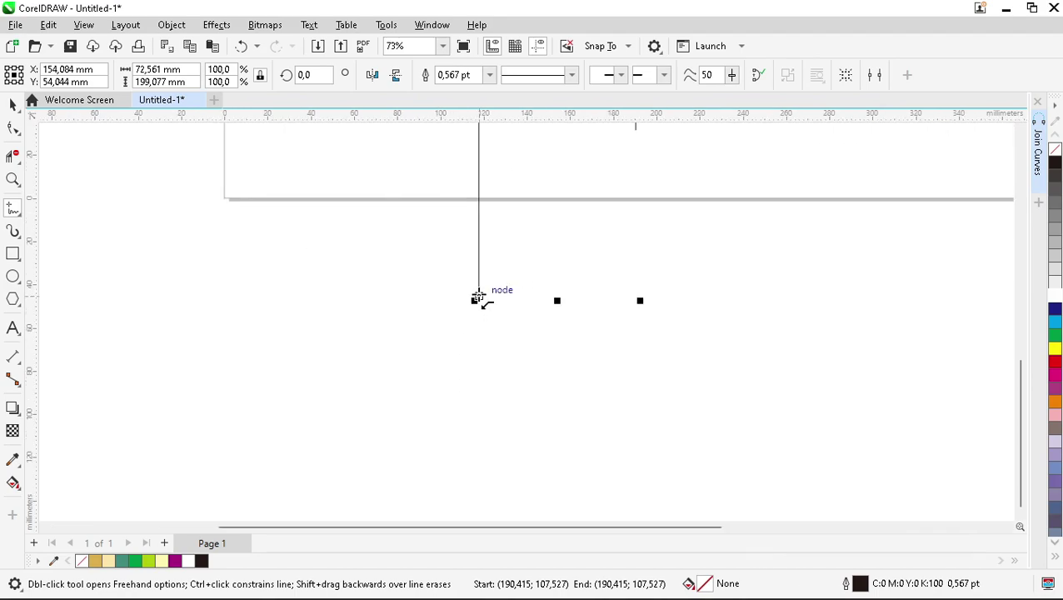
Add a rectangular notch about 16 mm wide and 13 mm tall projecting left from the lower end of the vertical segment.
left_click(478, 299)
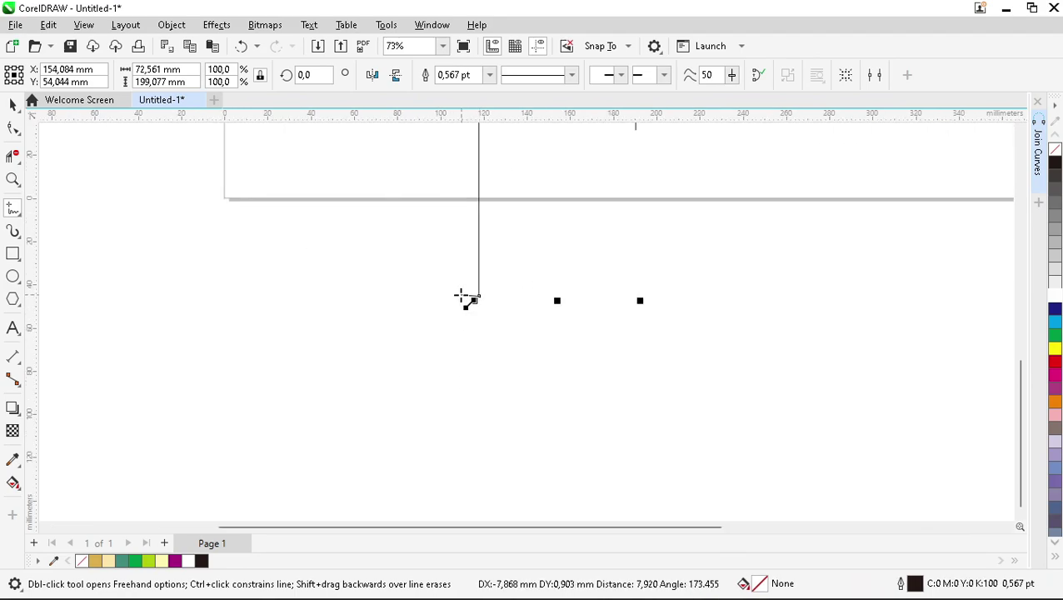
left_click(443, 297)
left_click(443, 297)
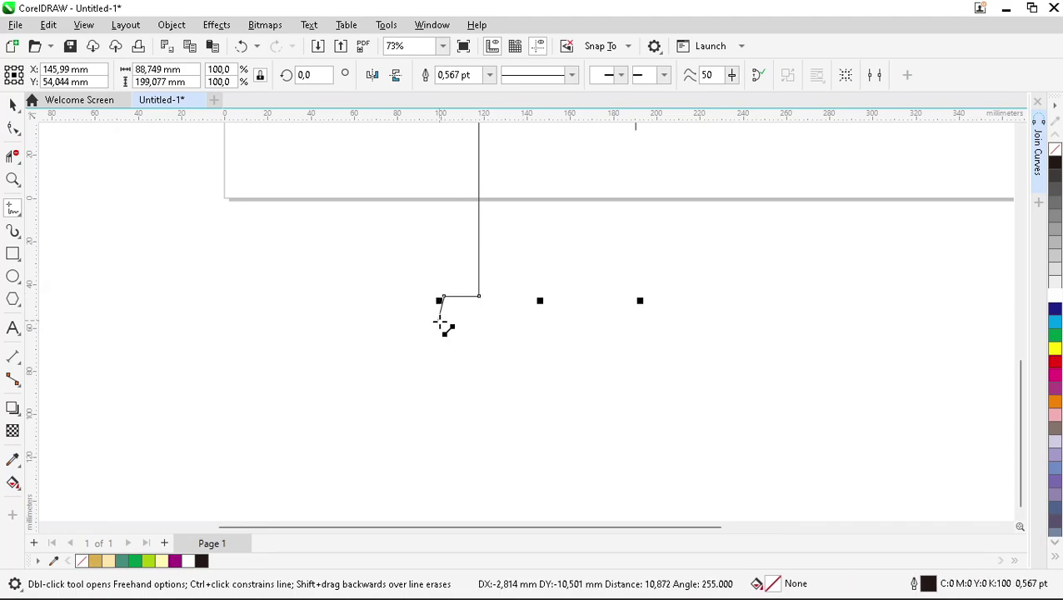
left_click(443, 325)
left_click(443, 325)
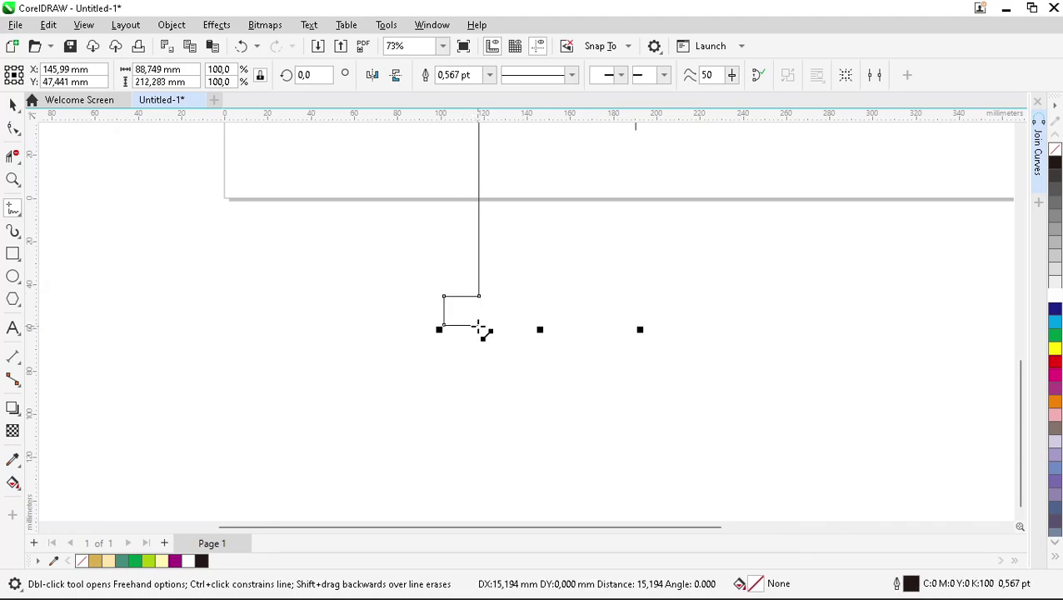
left_click(478, 325)
left_click(478, 325)
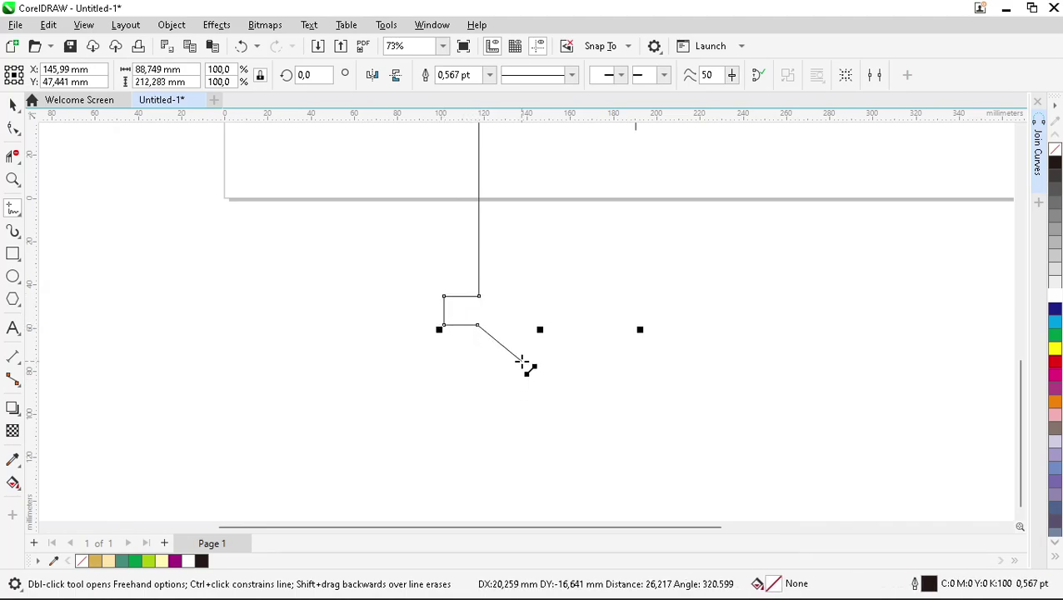
Continue the outline below the notch with three slanted segments running down towards the central vertical line.
left_click(522, 361)
left_click(522, 361)
left_click(589, 432)
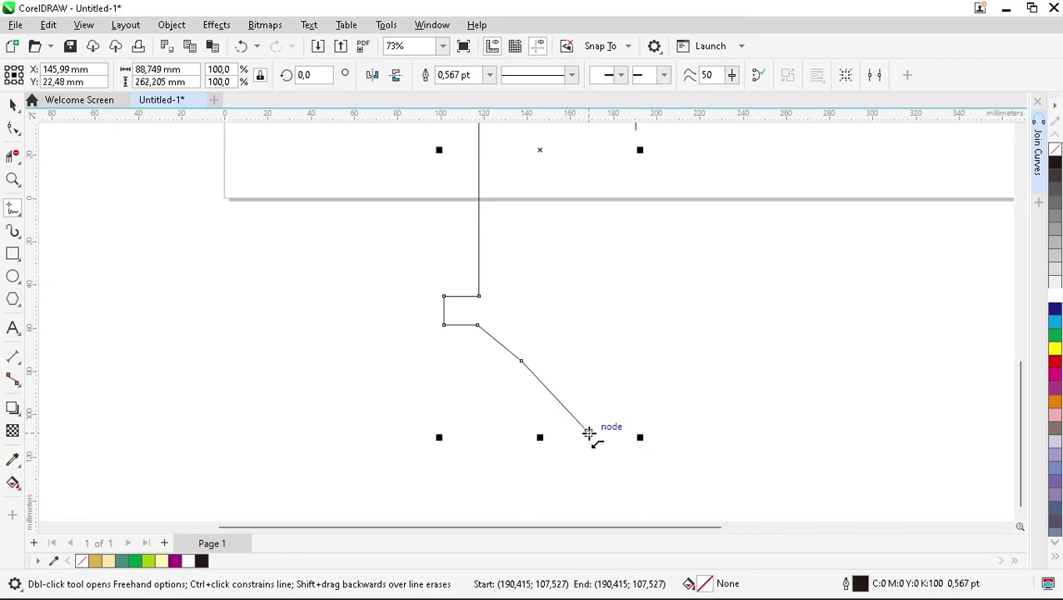
left_click(588, 433)
left_click(615, 464)
scroll(575, 309, "down", 2)
Stretch the central vertical line downward to about 347 mm so it extends past the outline's lower end.
key("space")
left_click(599, 217)
left_click_drag(599, 227, 581, 432)
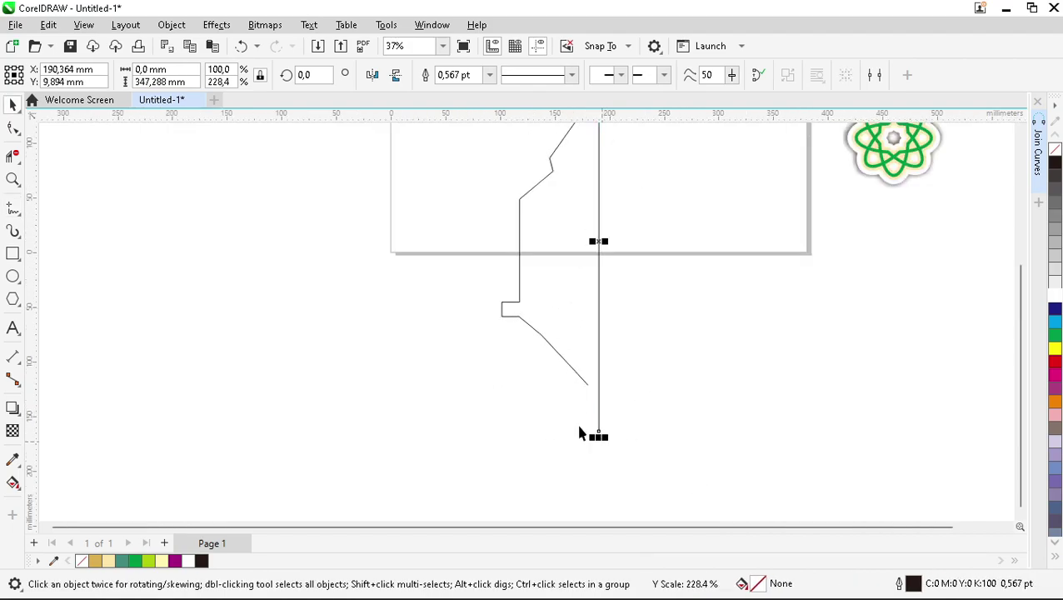
Add a final Freehand segment from the outline's lower end node to the central vertical line.
scroll(583, 392, "up", 2)
scroll(601, 367, "up", 2)
left_click(597, 344)
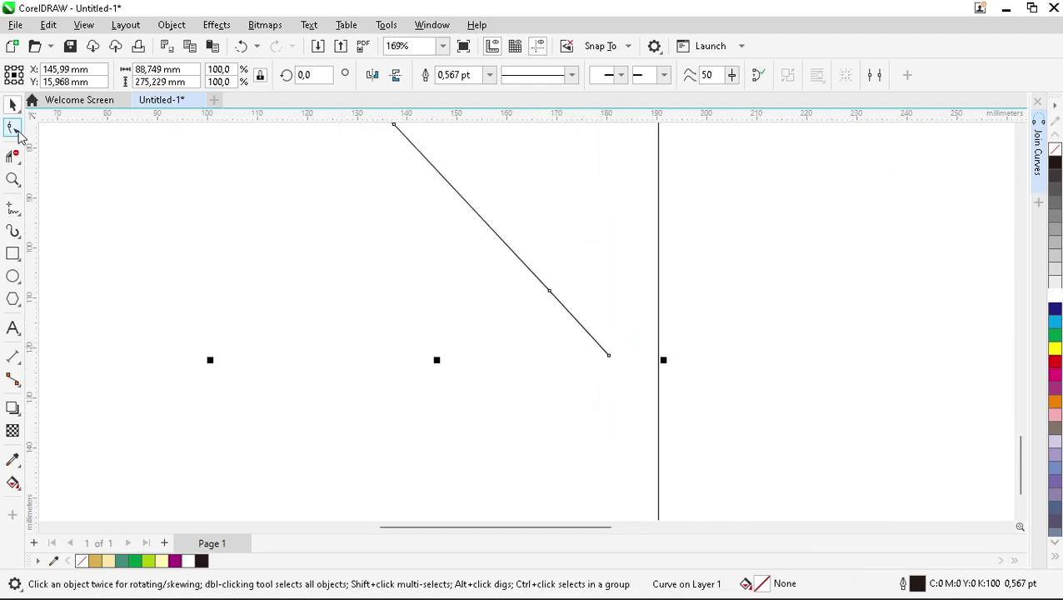
left_click(13, 210)
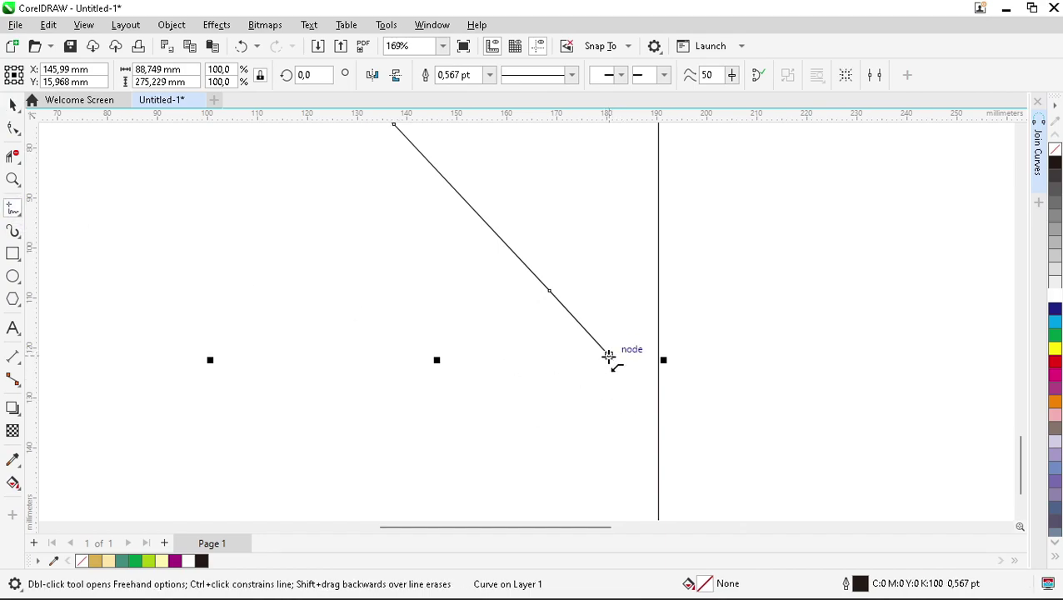
left_click(611, 357)
left_click(664, 462)
scroll(665, 462, "down", 4)
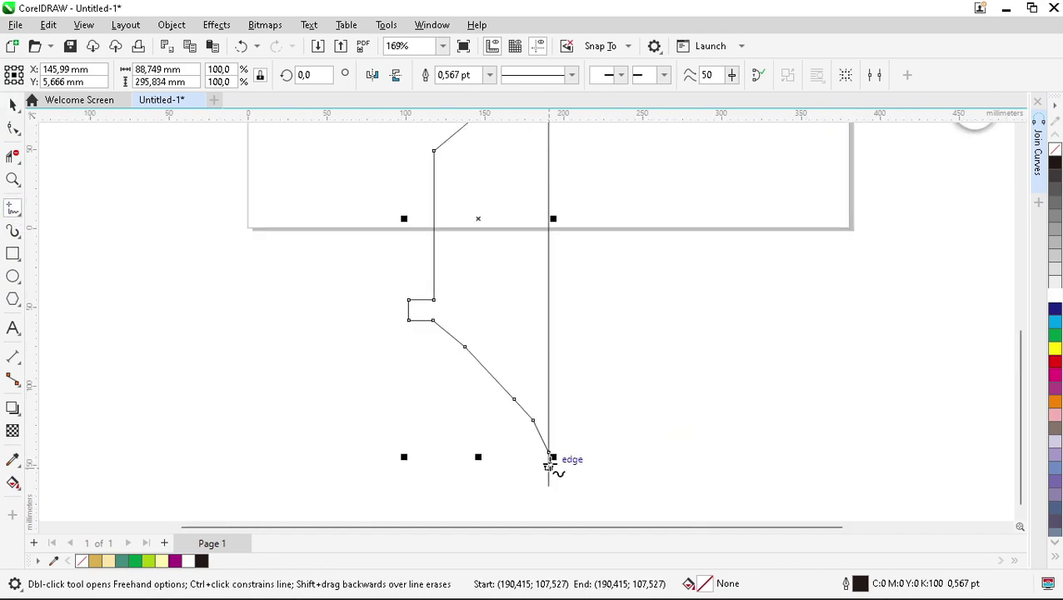
Convert the outline's two uppermost straight segments to curves with the Shape tool and bend them outward into small arcs.
scroll(535, 145, "up", 8)
key("space")
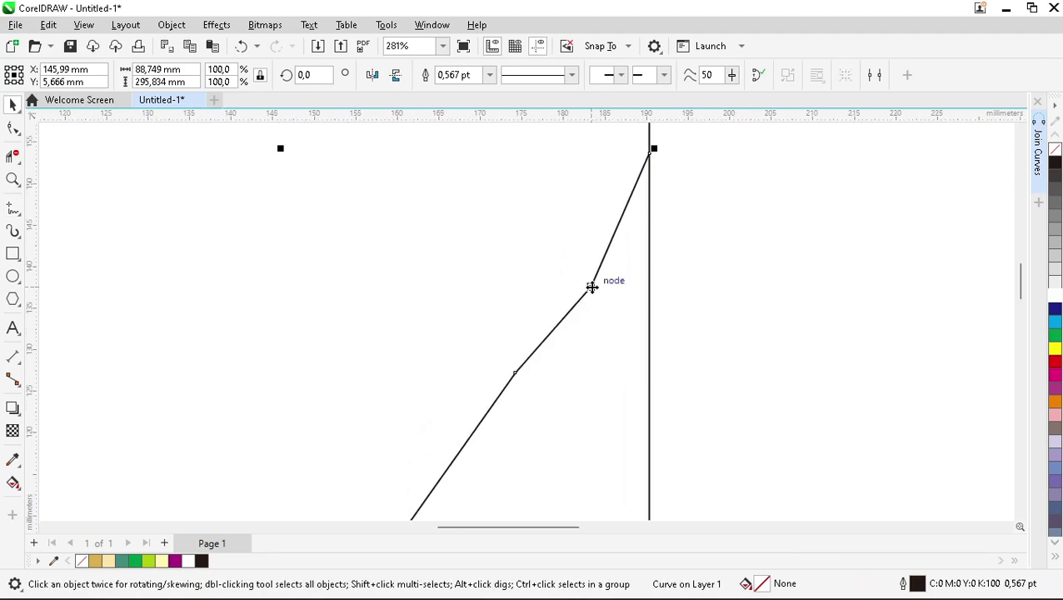
key("F10")
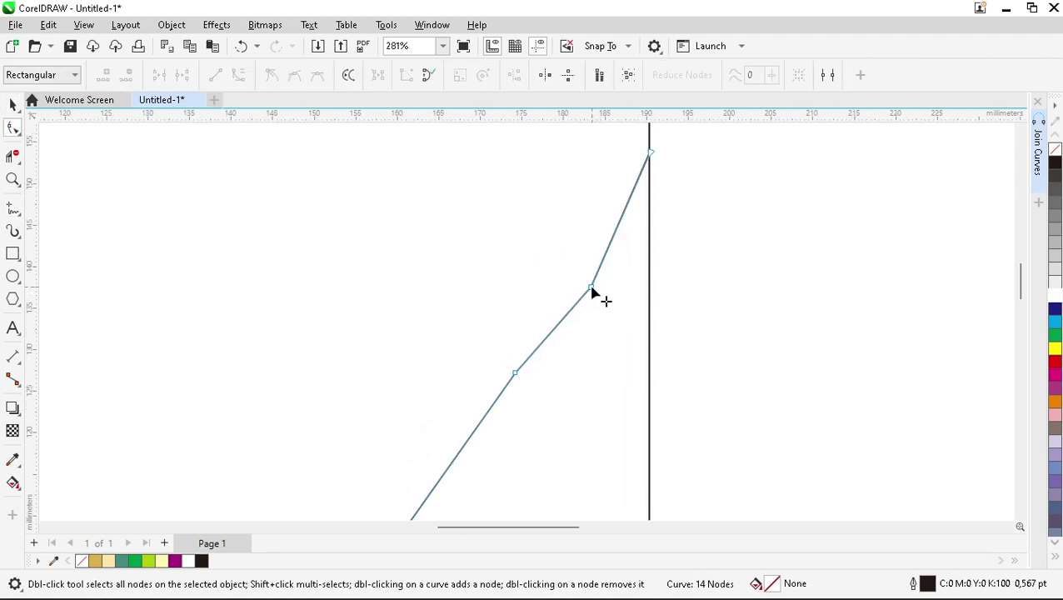
left_click(591, 288)
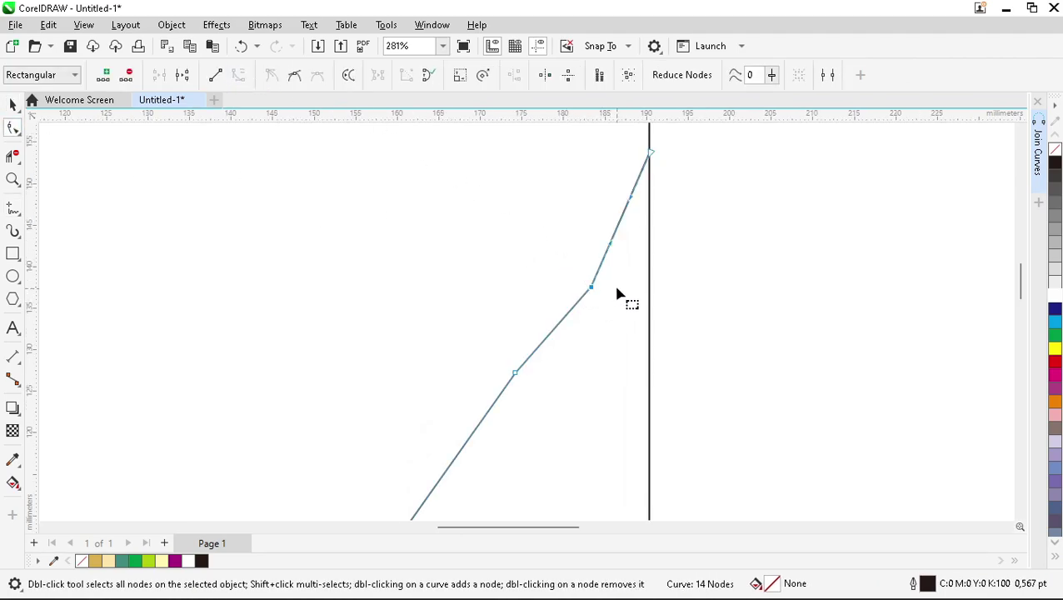
left_click_drag(631, 202, 577, 210)
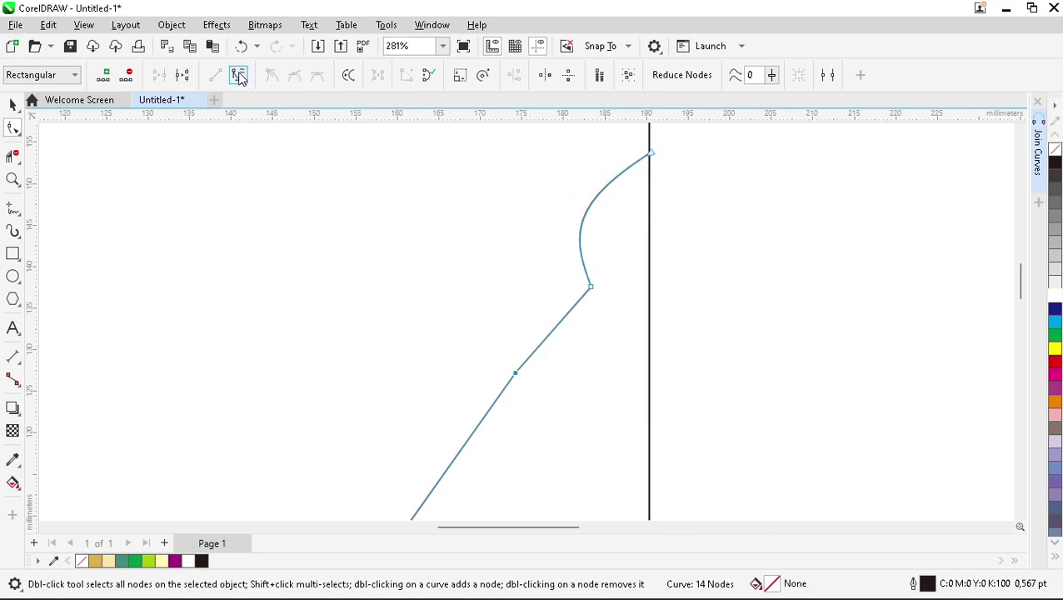
left_click_drag(542, 343, 556, 292)
Convert the long slanted segment below the two small upper arcs to a curve and bend it outward into a large rounded arc.
scroll(433, 348, "down", 3)
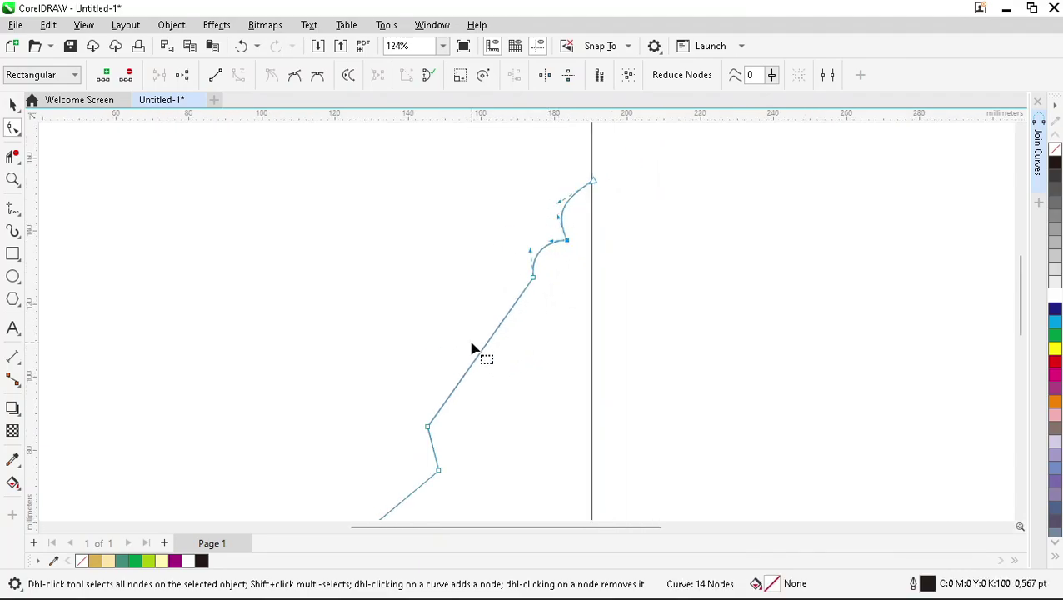
left_click(428, 427)
left_click(238, 76)
left_click_drag(462, 382, 415, 292)
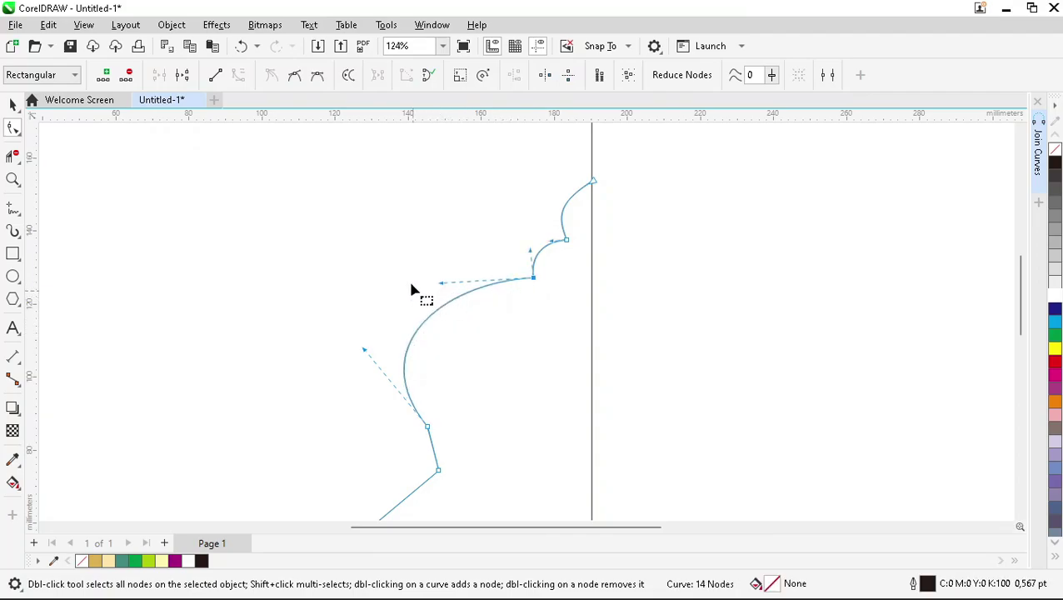
Convert the short segment below the large upper arc to a curve and bend it slightly to the left.
scroll(398, 361, "down", 2)
scroll(406, 356, "up", 1)
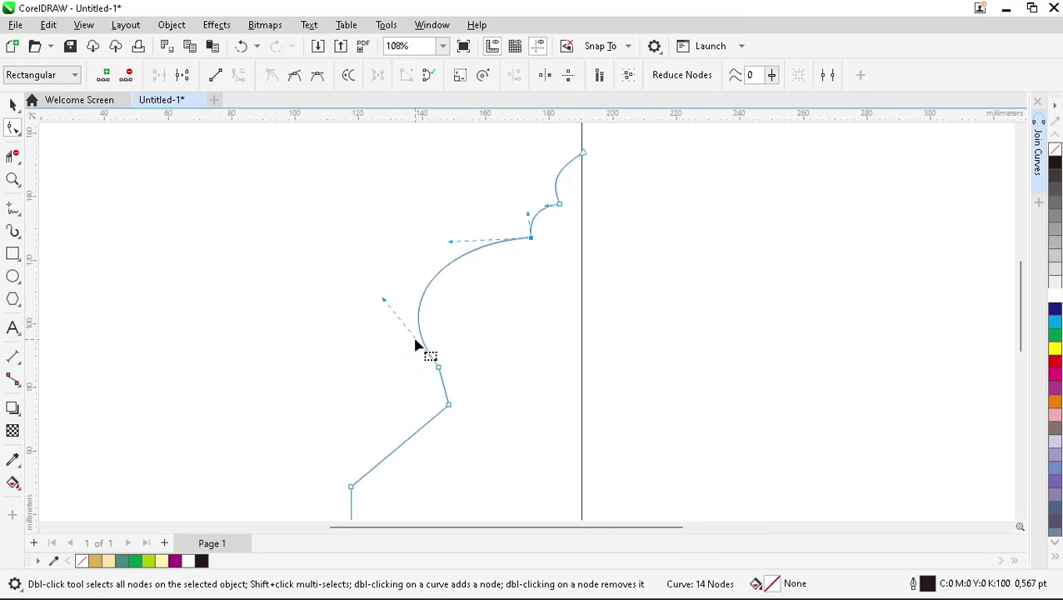
scroll(454, 413, "up", 1)
left_click(452, 405)
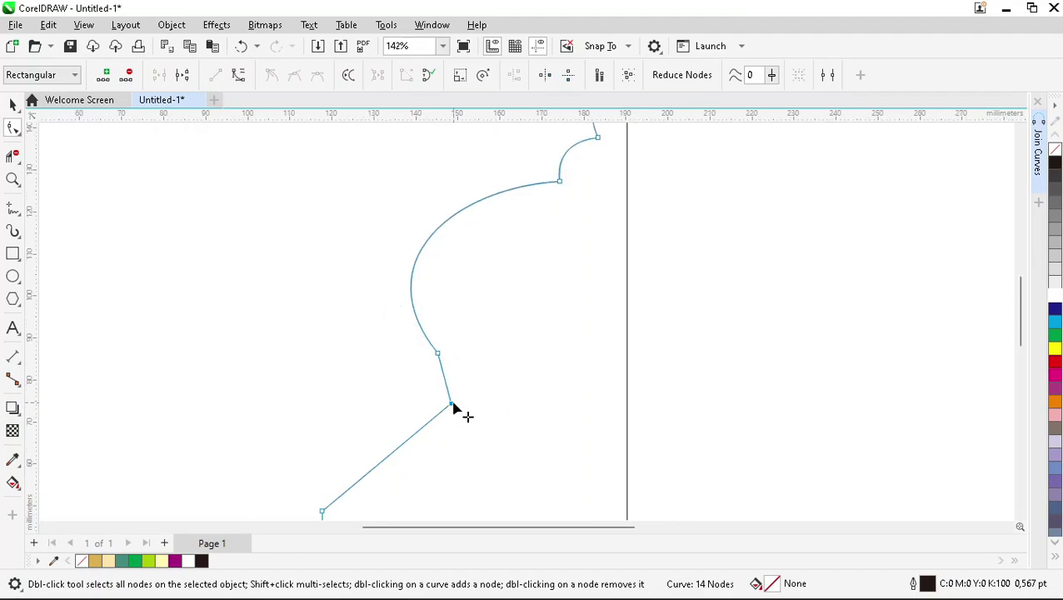
left_click(239, 76)
scroll(446, 438, "up", 2)
left_click_drag(449, 348, 416, 380)
scroll(415, 381, "up", 1)
scroll(415, 380, "down", 3)
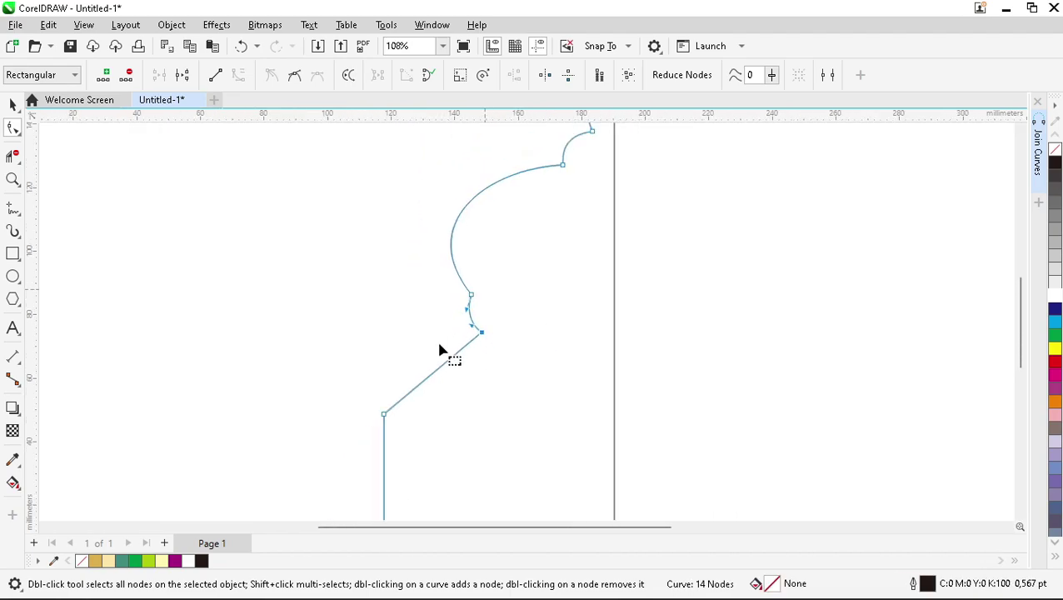
Convert the slanted segment just above the long vertical side to a curve and bulge it out to the left.
scroll(418, 354, "down", 2)
left_click(404, 371)
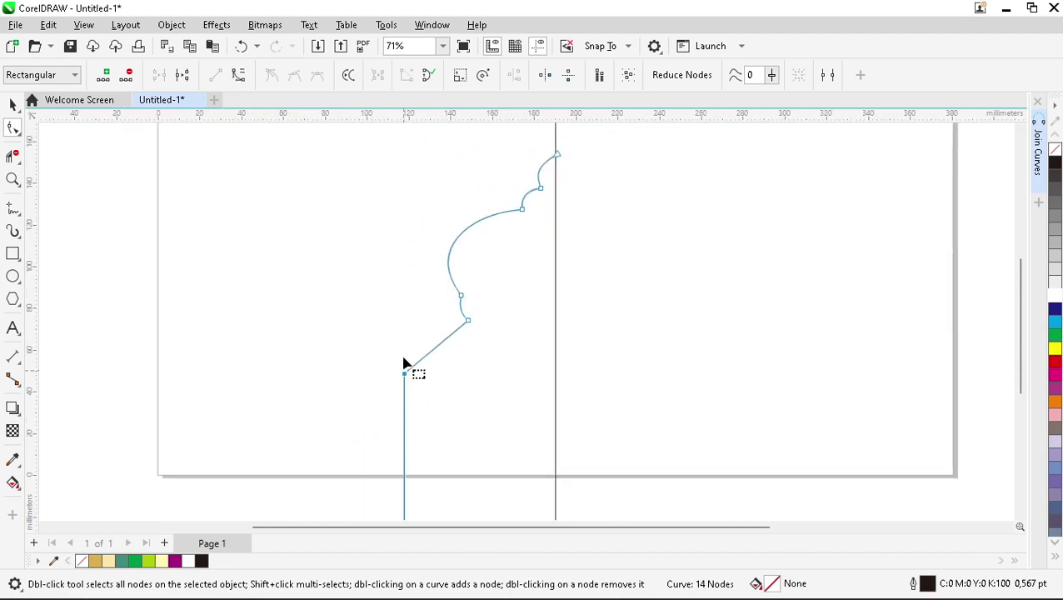
left_click(239, 78)
scroll(409, 306, "up", 1)
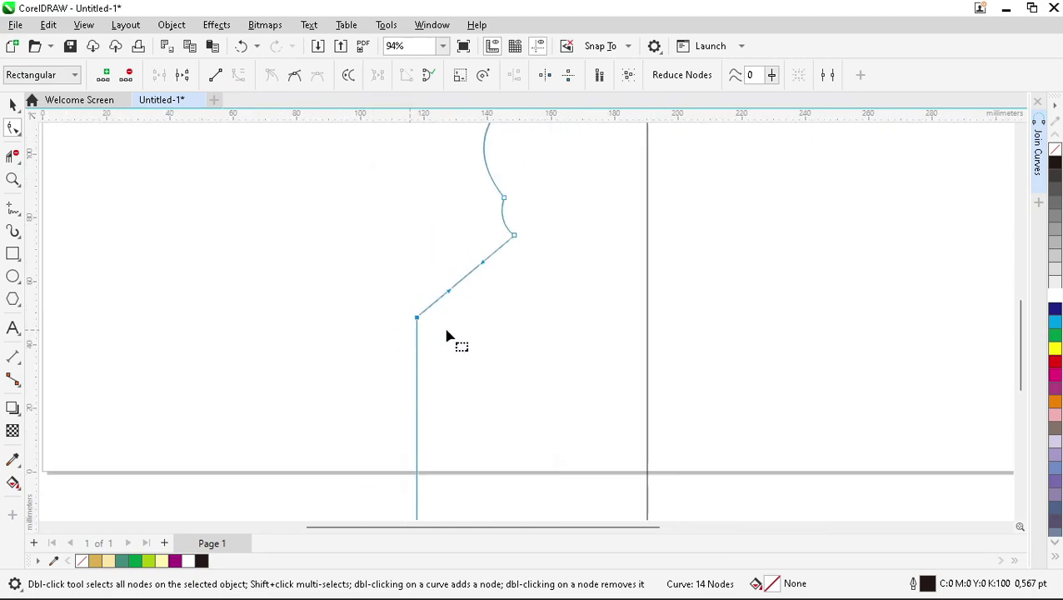
left_click_drag(448, 293, 387, 284)
Bend the slanted segment directly below the rectangular notch into a downward-bulging arc.
scroll(488, 268, "down", 3)
scroll(465, 397, "down", 3)
scroll(418, 288, "up", 1)
scroll(486, 425, "down", 2)
scroll(488, 417, "up", 1)
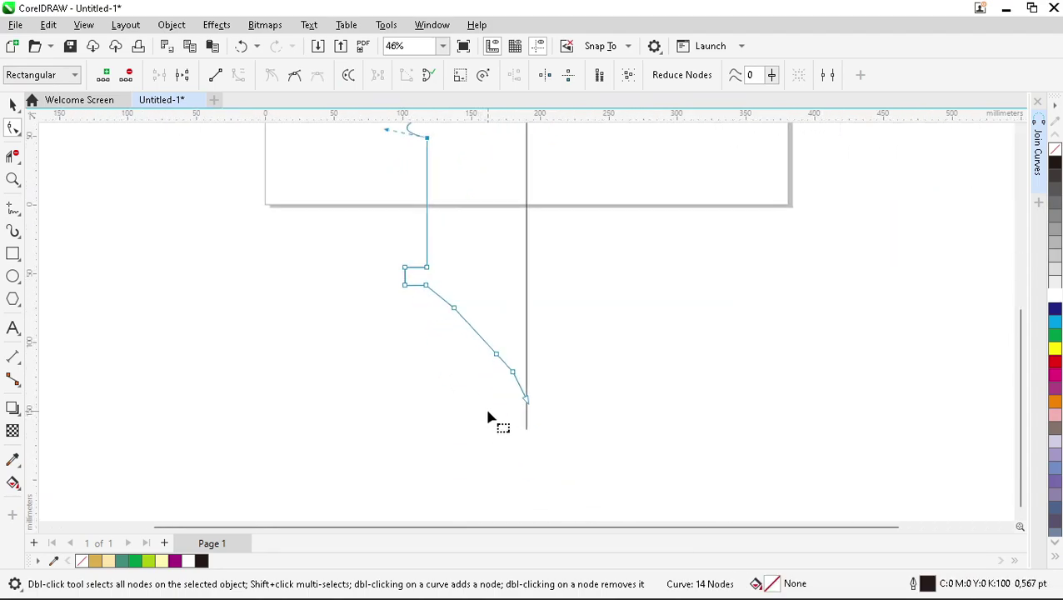
left_click(427, 286)
left_click(450, 297)
mouse_move(421, 305)
left_mouse_down()
mouse_move(409, 308)
mouse_move(439, 328)
mouse_move(410, 318)
left_mouse_up()
scroll(491, 284, "down", 2)
scroll(503, 383, "up", 2)
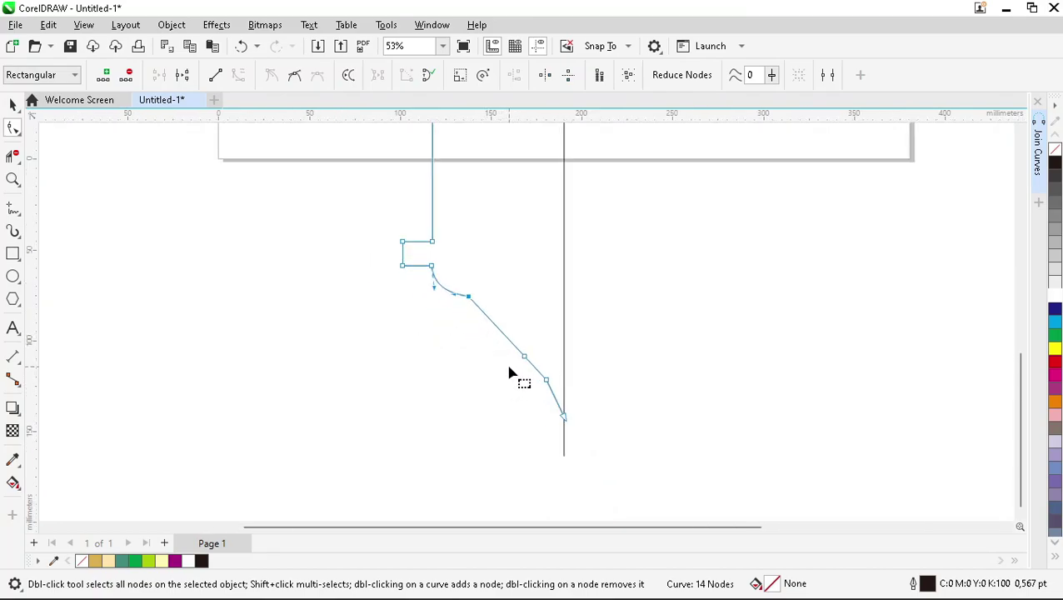
Convert the long slanted segment in the lower part of the outline to a curve and bend it down and outward.
left_click(238, 79)
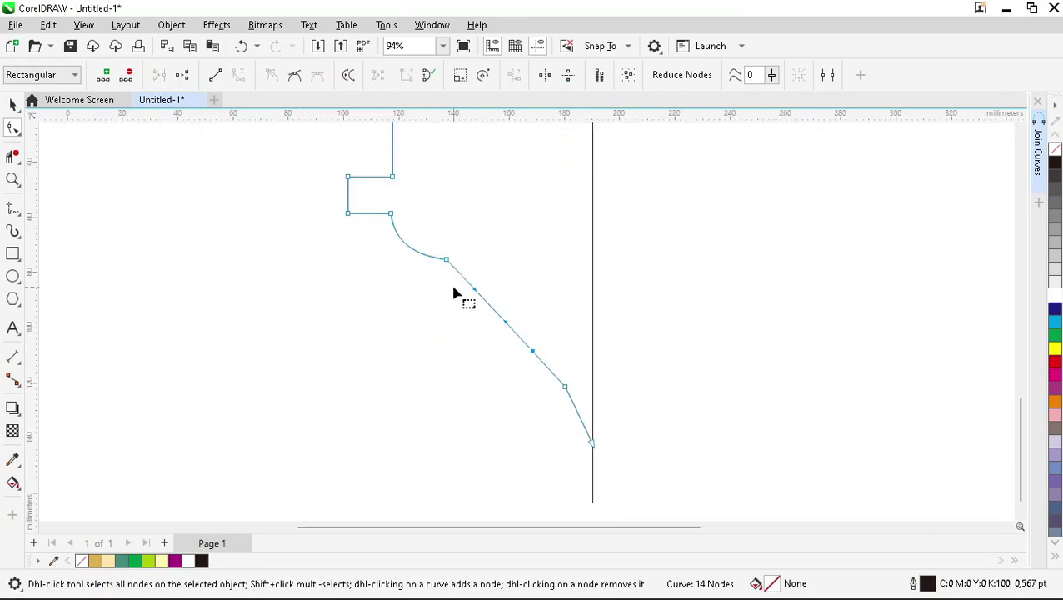
left_click_drag(478, 294, 481, 349)
scroll(486, 308, "down", 2)
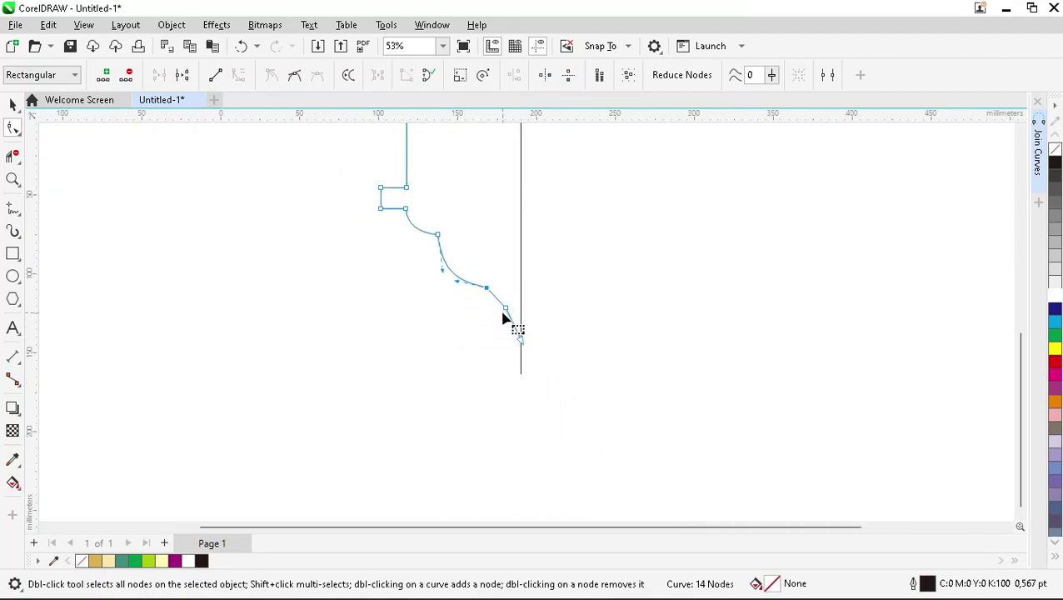
Convert the outline's last two lower segments to curves and bend them into small arcs ending at the central line.
scroll(486, 311, "up", 3)
scroll(542, 320, "down", 1)
left_click(239, 75)
mouse_move(527, 320)
left_mouse_down()
mouse_move(515, 292)
mouse_move(499, 289)
mouse_move(540, 329)
left_mouse_up()
left_click(578, 391)
left_click(238, 75)
left_click_drag(570, 377, 582, 351)
scroll(555, 387, "down", 7)
scroll(577, 356, "up", 3)
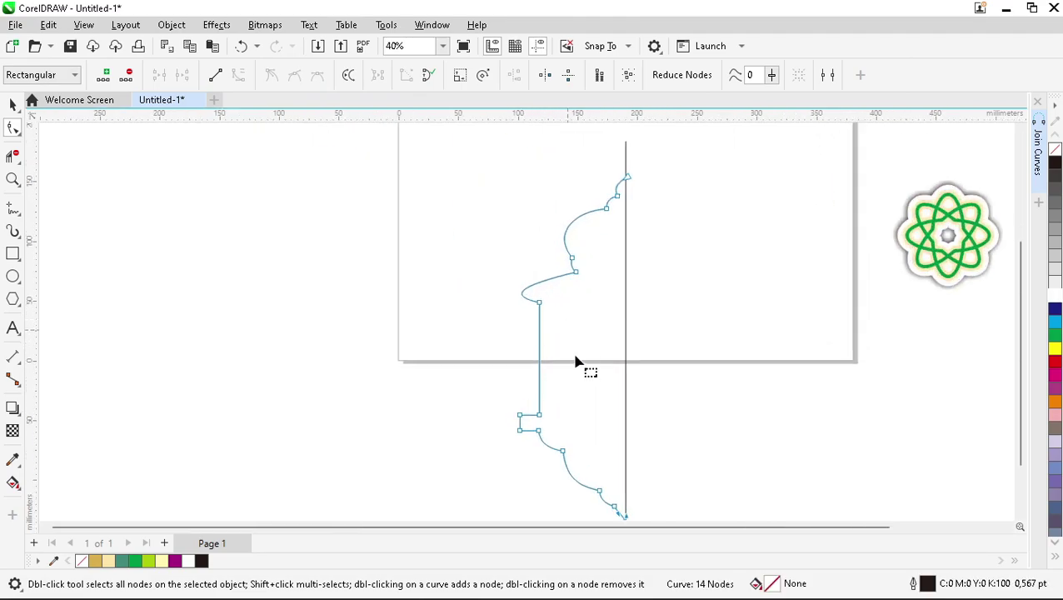
Draw a window opening about 30 mm wide and 94 mm tall against the central line, with a slanted upper side and flat base.
key("space")
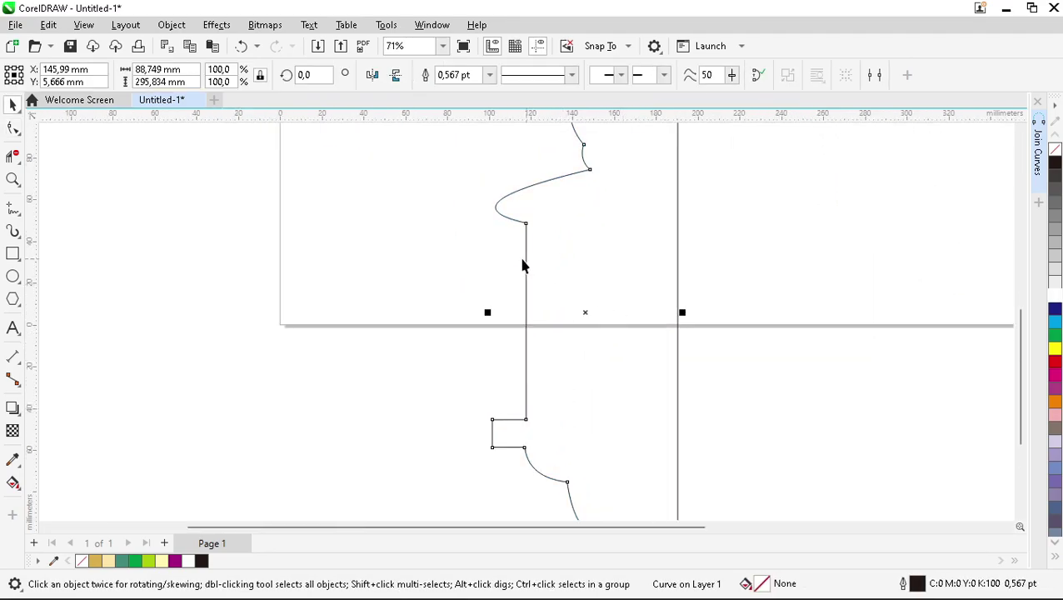
left_click(13, 207)
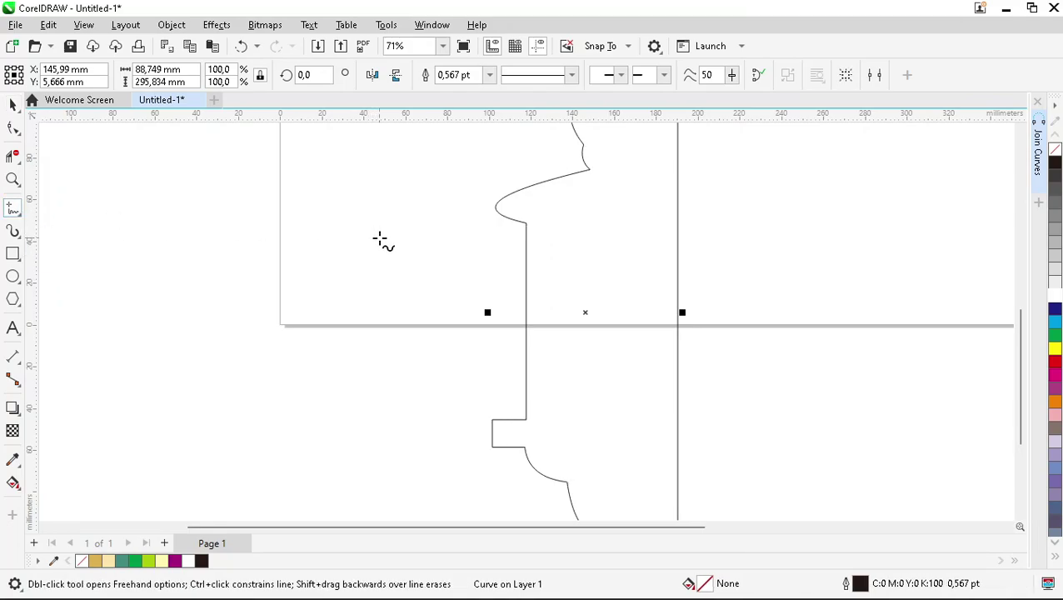
left_click(679, 220)
double_click(614, 281)
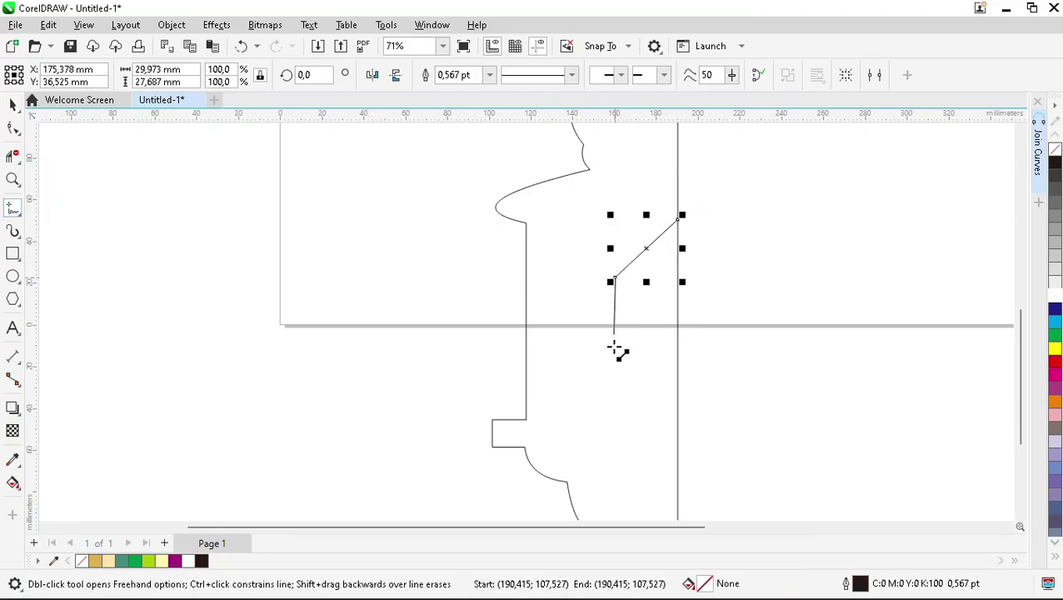
double_click(615, 416)
left_click(679, 417)
key("space")
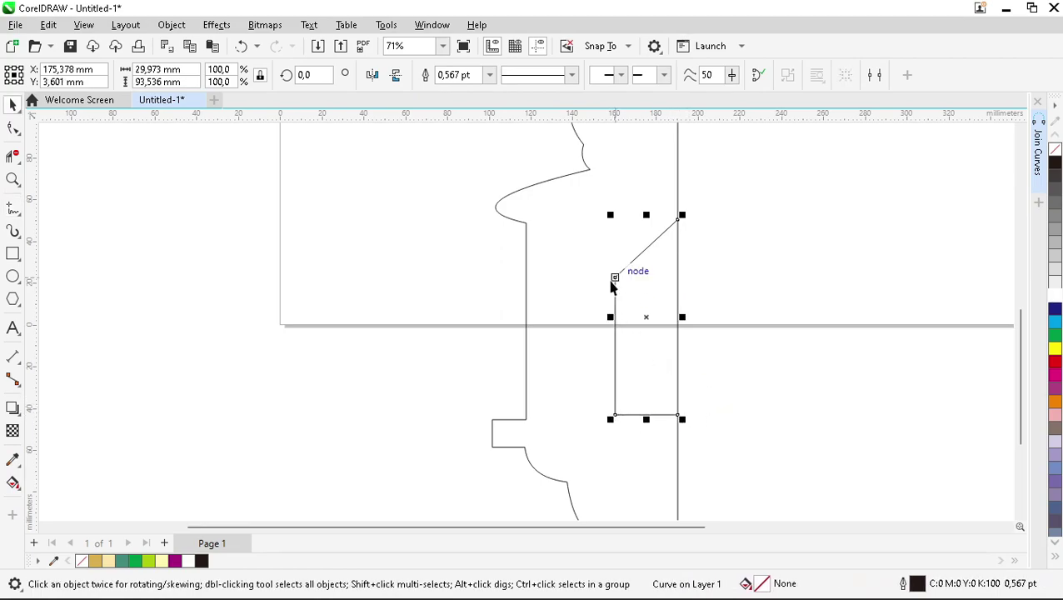
Bend the window opening's slanted upper side into an S-curve flowing smoothly into the vertical side, lowering the node where they meet.
left_click(615, 286)
left_click(12, 129)
left_click(615, 278)
left_click_drag(657, 262, 683, 261)
mouse_move(617, 283)
left_mouse_down()
mouse_move(615, 303)
mouse_move(629, 278)
mouse_move(617, 267)
left_mouse_up()
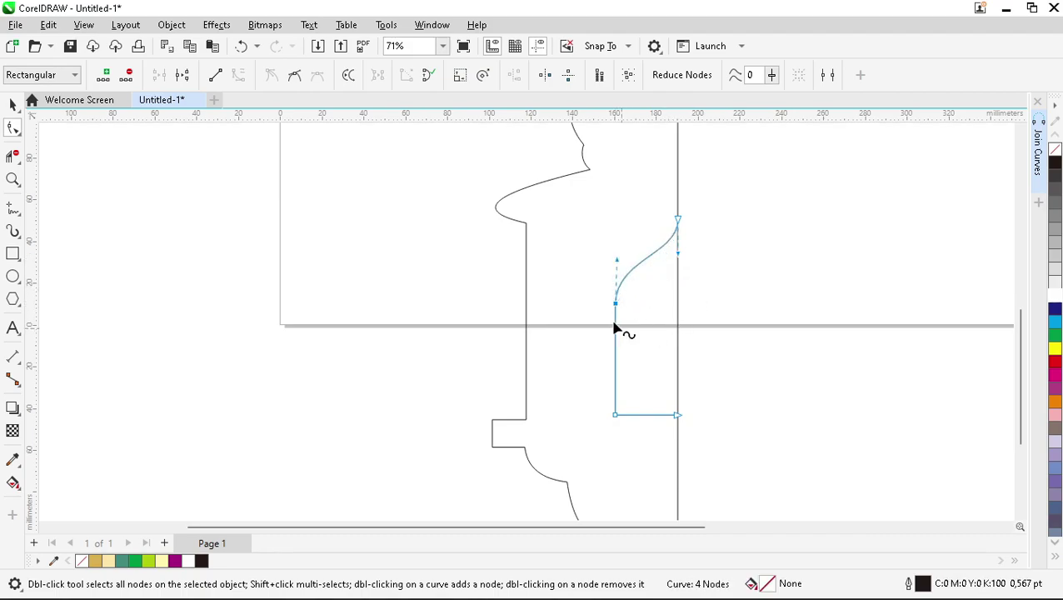
key("space")
left_click(429, 291)
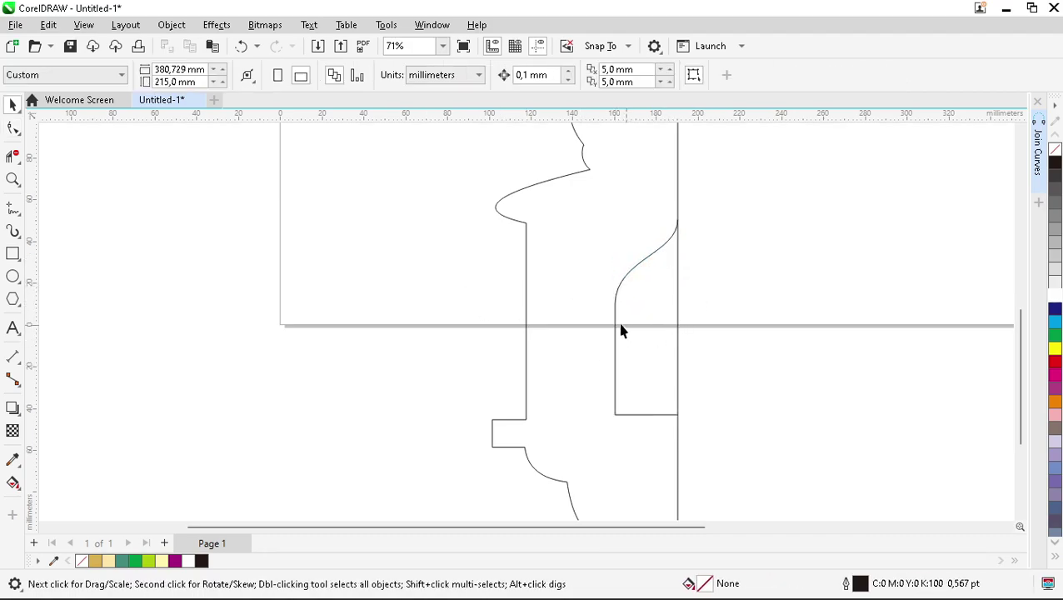
Draw a closed four-sided opening about 19 mm wide and 91 mm tall with a slanted top, between the outer wall and the window.
left_click(14, 208)
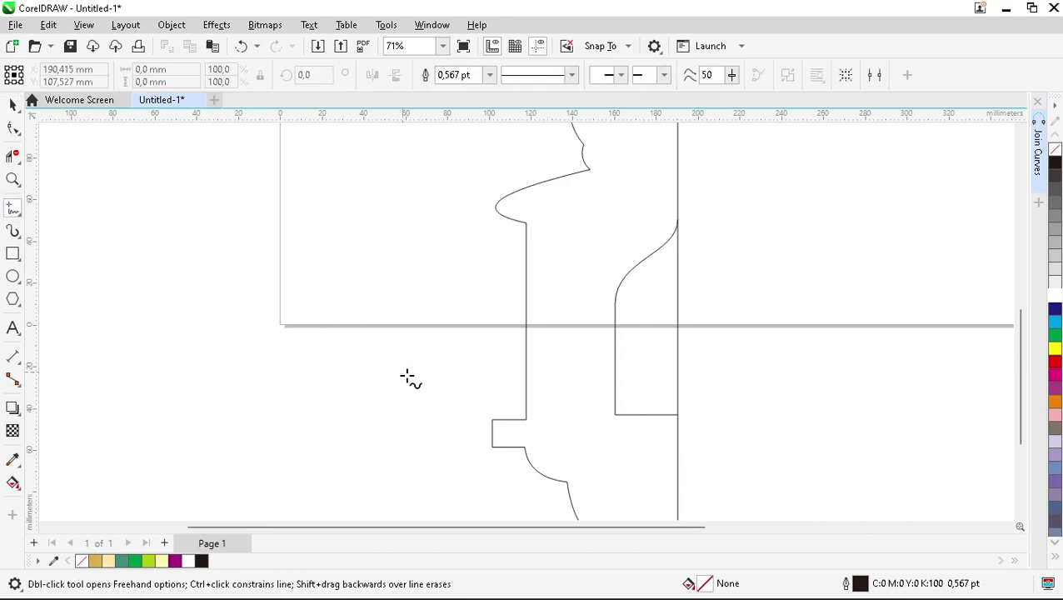
left_click(549, 416)
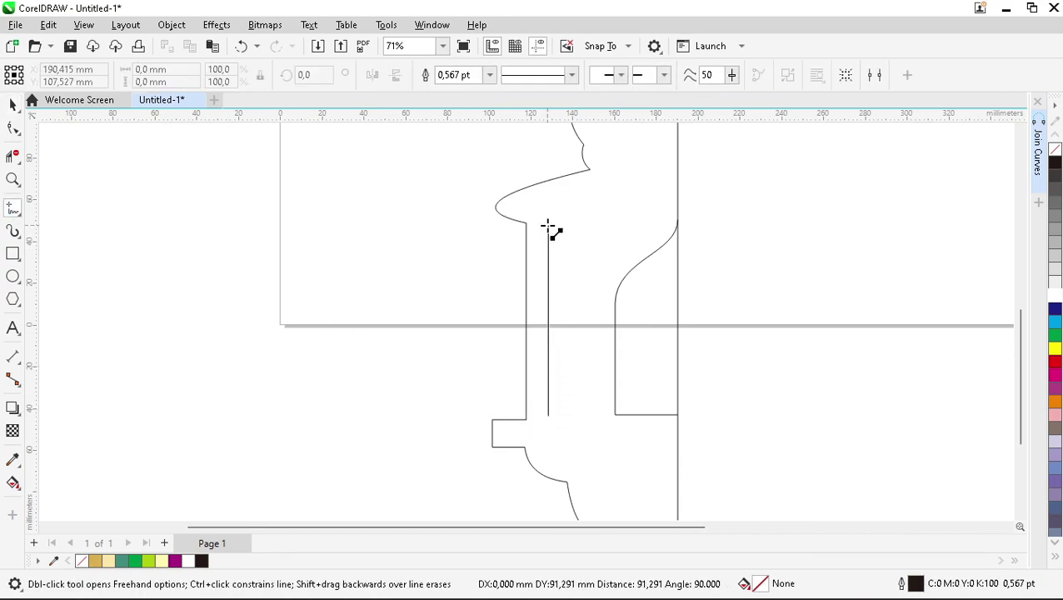
left_click(549, 223)
left_click(556, 232)
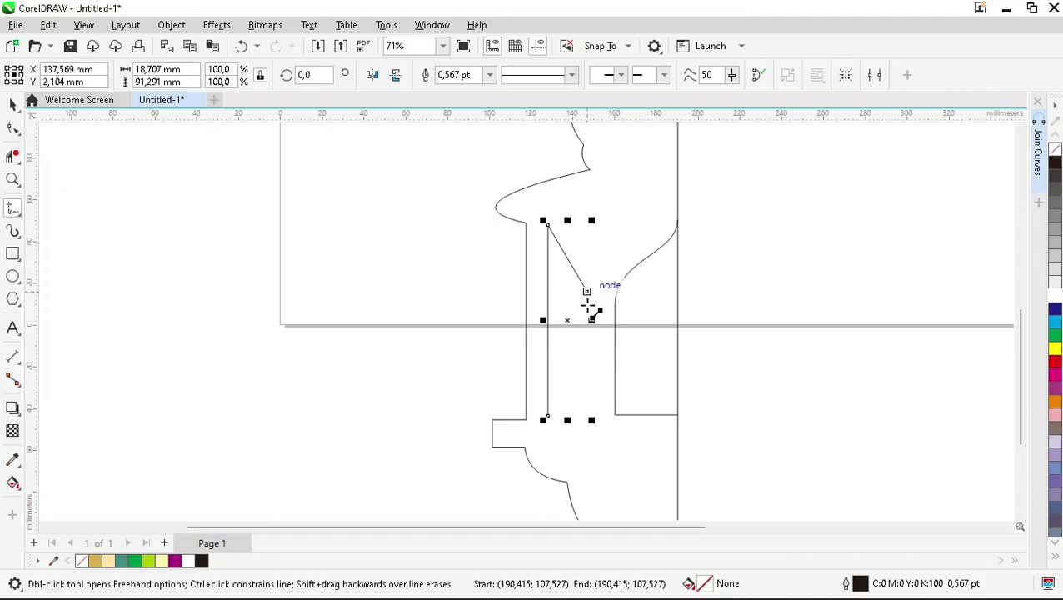
left_click(588, 414)
left_click(548, 417)
Bend the slanted top of the narrow side opening into an S-curve and shift its lower node to meet the vertical side smoothly.
scroll(550, 315, "up", 1)
left_click(12, 128)
left_click(594, 290)
left_click_drag(570, 249, 593, 299)
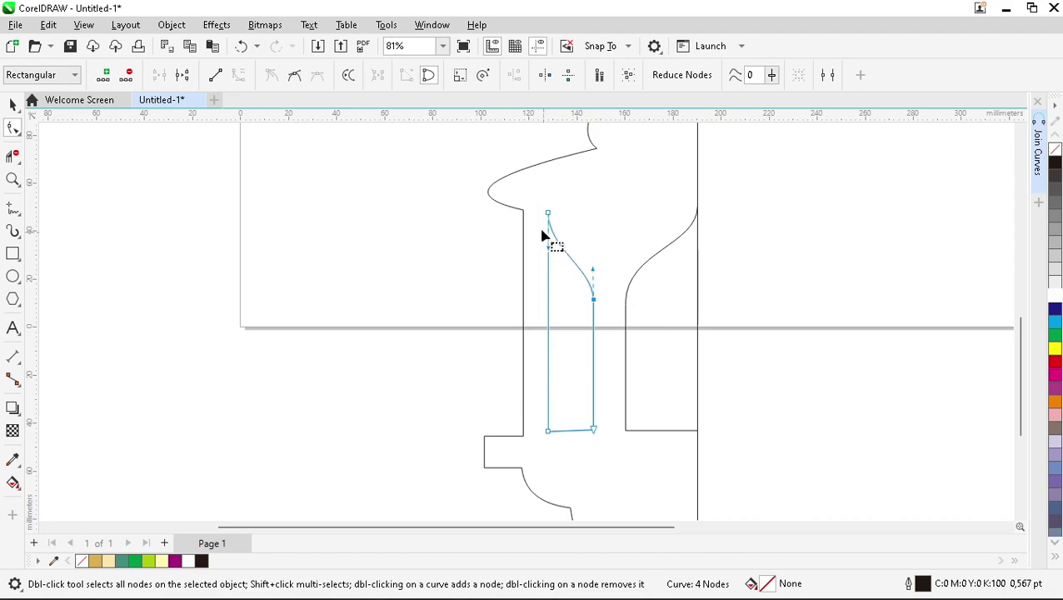
key("space")
key("Escape")
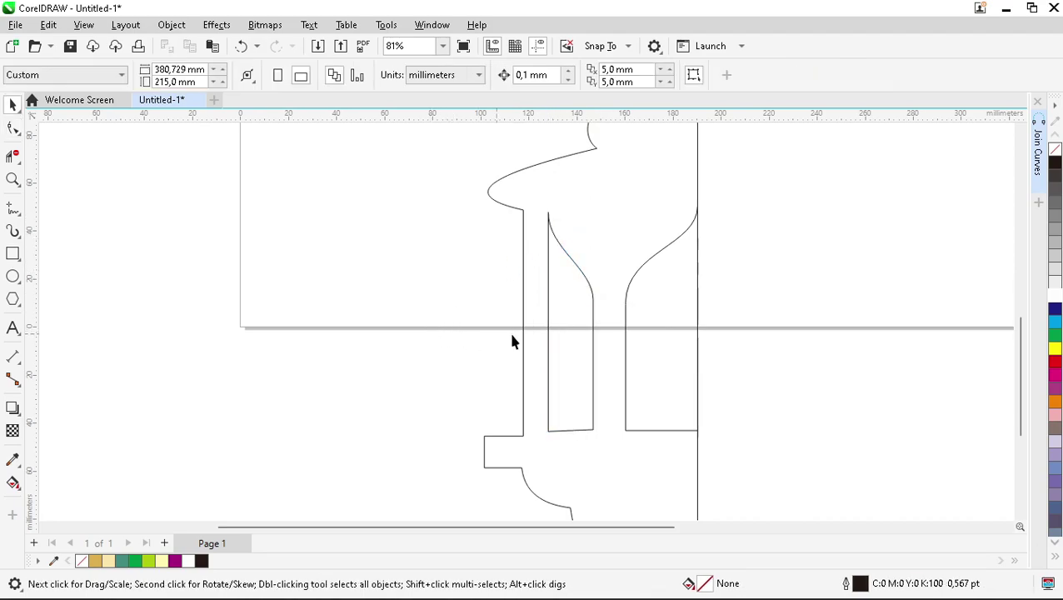
Use Smart Fill to create a blue-grey half-lantern from the area enclosed by the half-outline and the central line, leaving the openings empty.
scroll(589, 297, "down", 3)
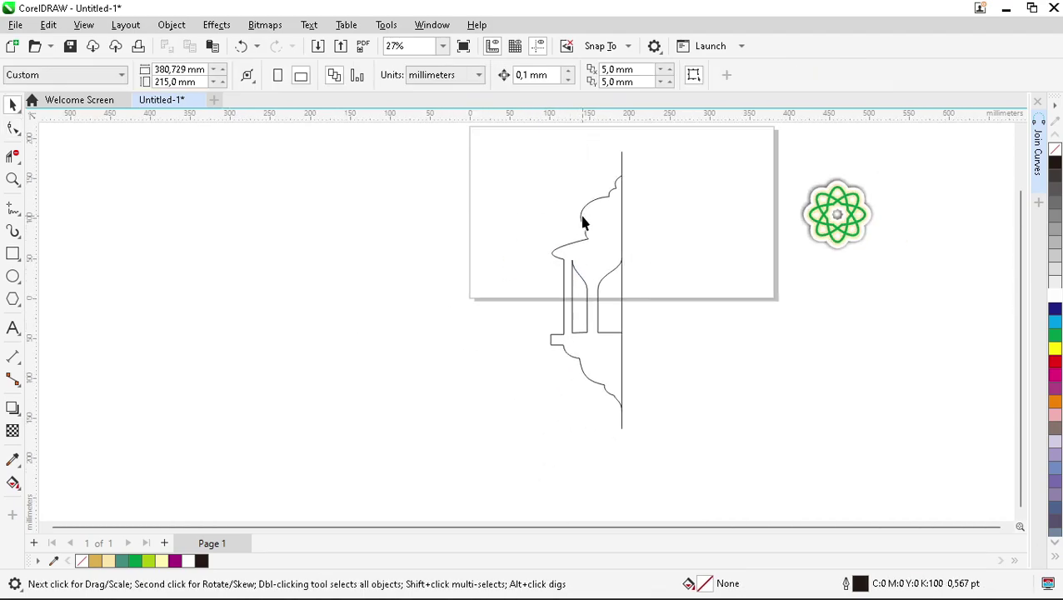
left_click_drag(667, 423, 668, 424)
left_click(594, 257)
left_click(19, 490)
left_click(67, 499)
left_click(606, 254)
Move the filled half-lantern clear of the line drawing, add a horizontally mirrored copy, and weld both halves together.
key("space")
left_click_drag(585, 294, 442, 290)
left_click(370, 247, "shift")
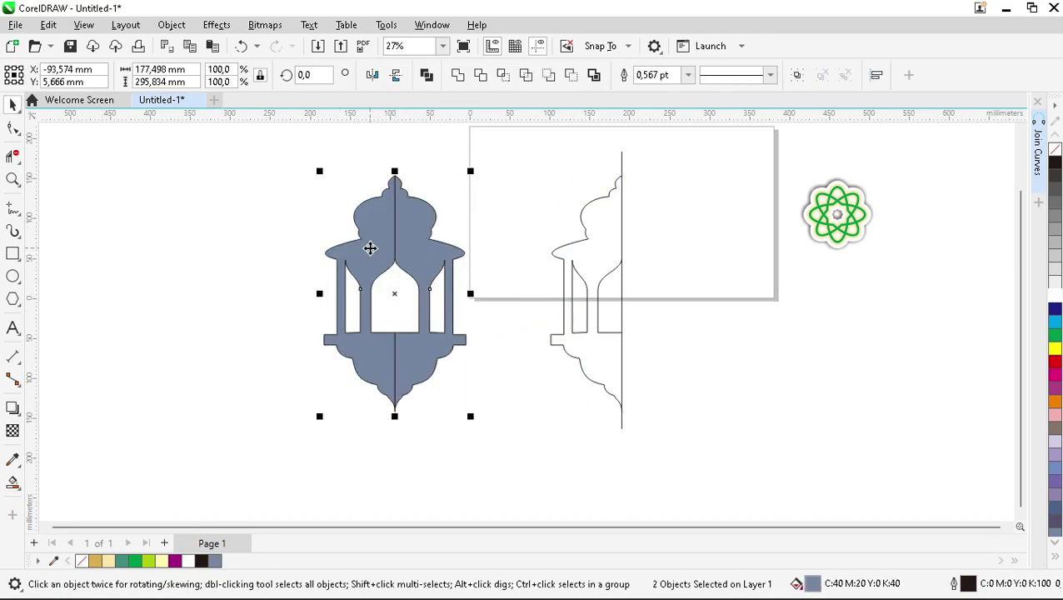
left_click(458, 75)
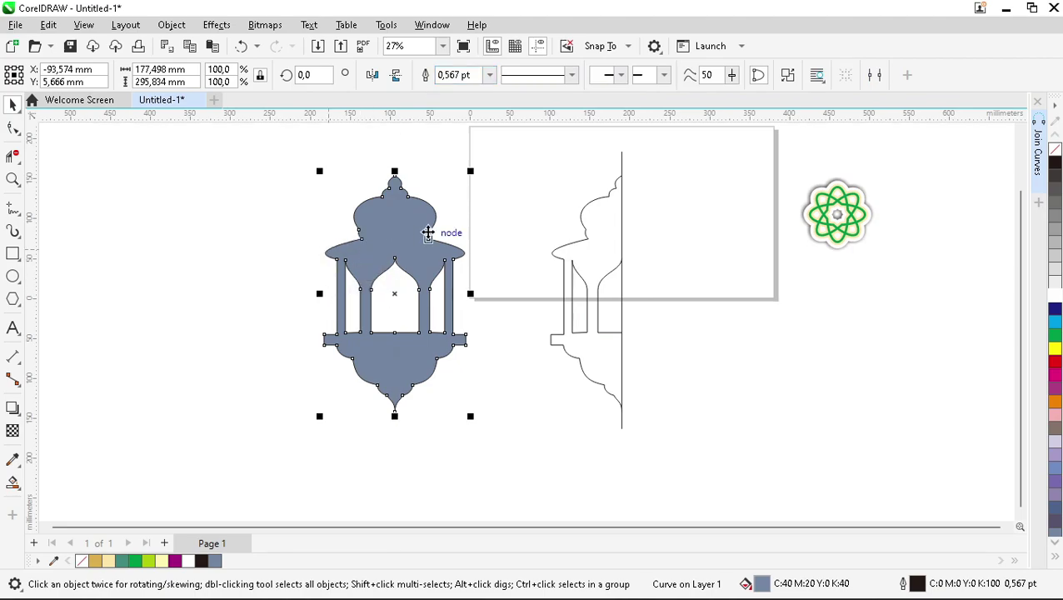
Remove the outline from the welded lantern.
left_click(490, 75)
left_click(468, 98)
left_click(492, 241)
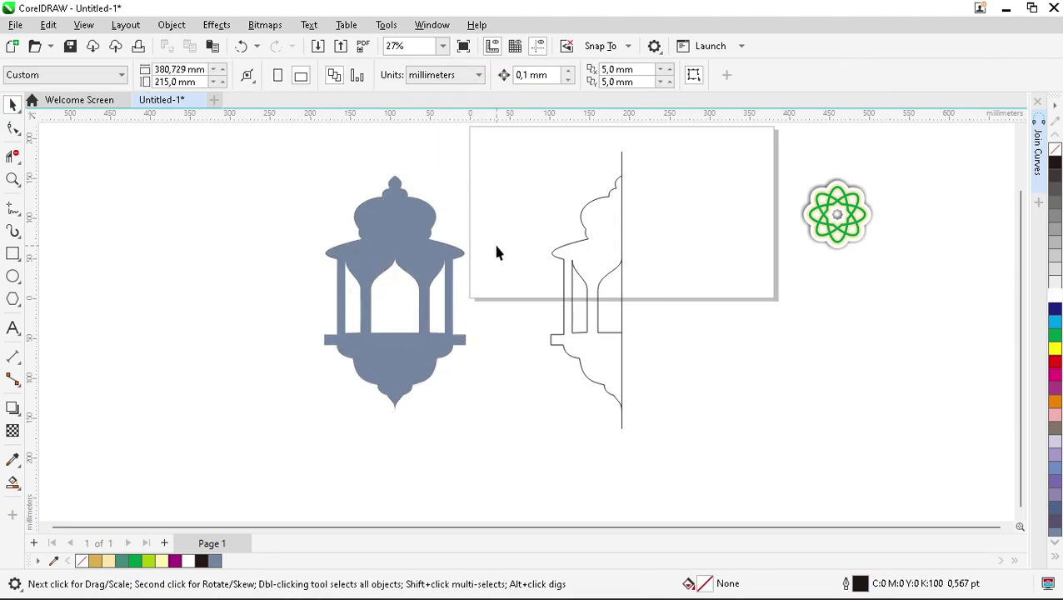
Shrink the lantern to about 47 mm wide and 78 mm tall and place it just inside the page's right edge.
scroll(513, 335, "down", 1)
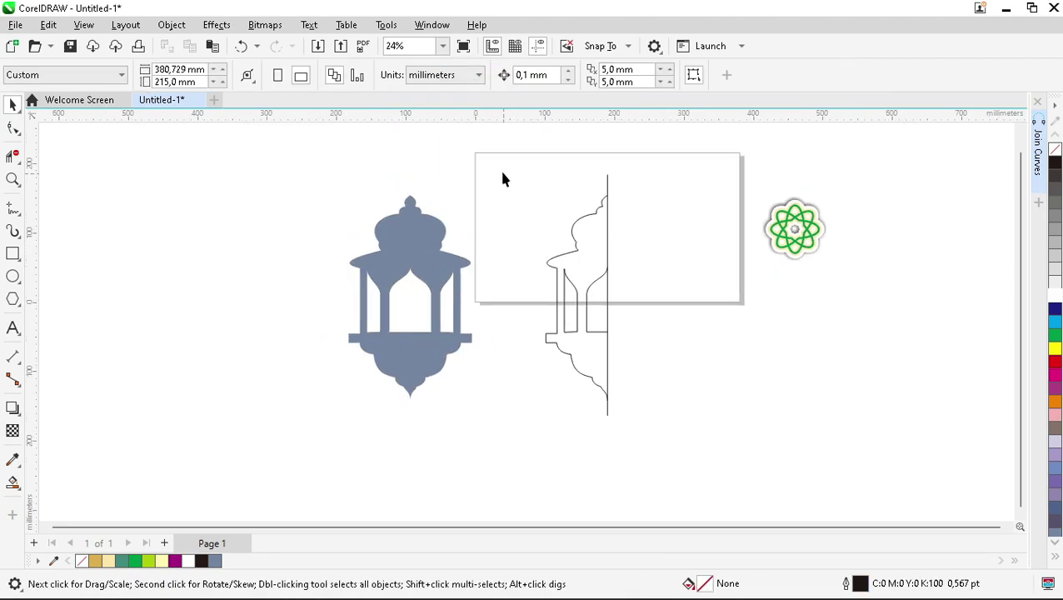
left_click(425, 314)
left_click_drag(474, 193, 645, 277)
scroll(771, 200, "up", 5)
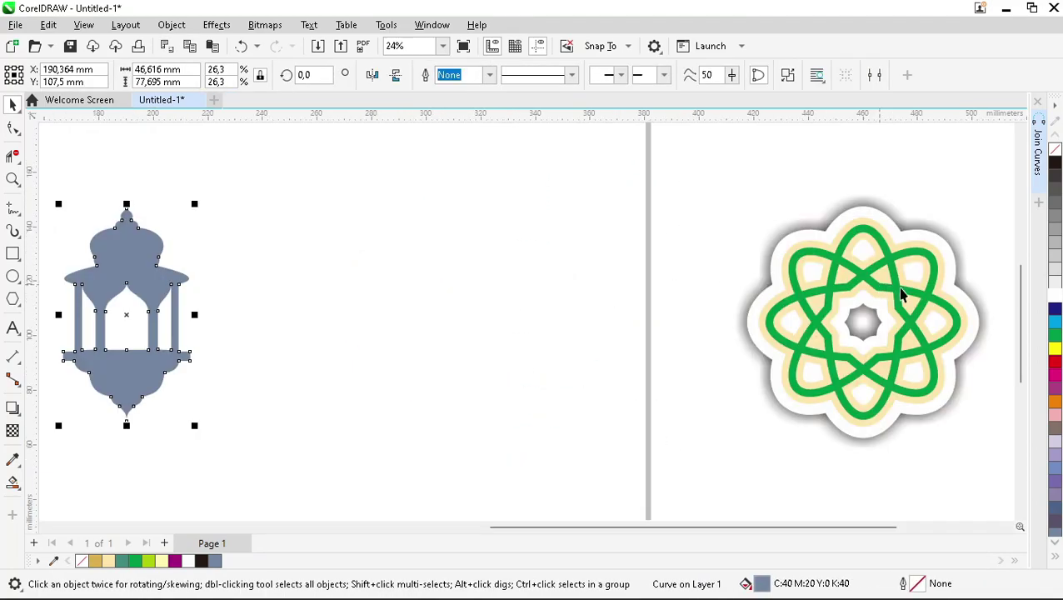
left_click_drag(150, 305, 587, 283)
scroll(533, 346, "down", 3)
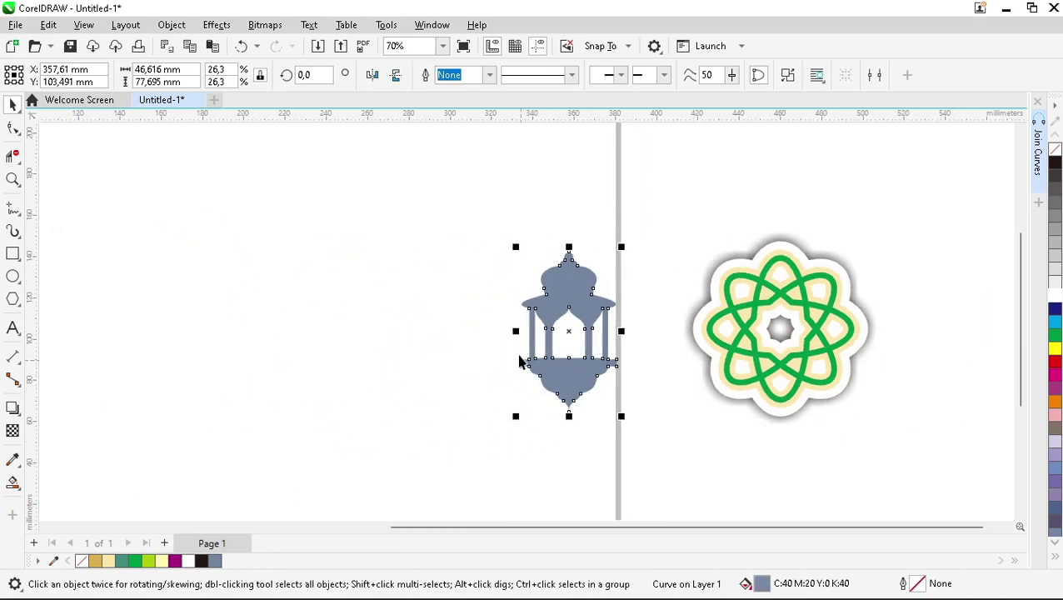
Draw a vertical line about 85 mm long from near the page's upper edge into the lantern's dome and centre it on the lantern.
scroll(554, 159, "up", 3)
left_click(13, 253)
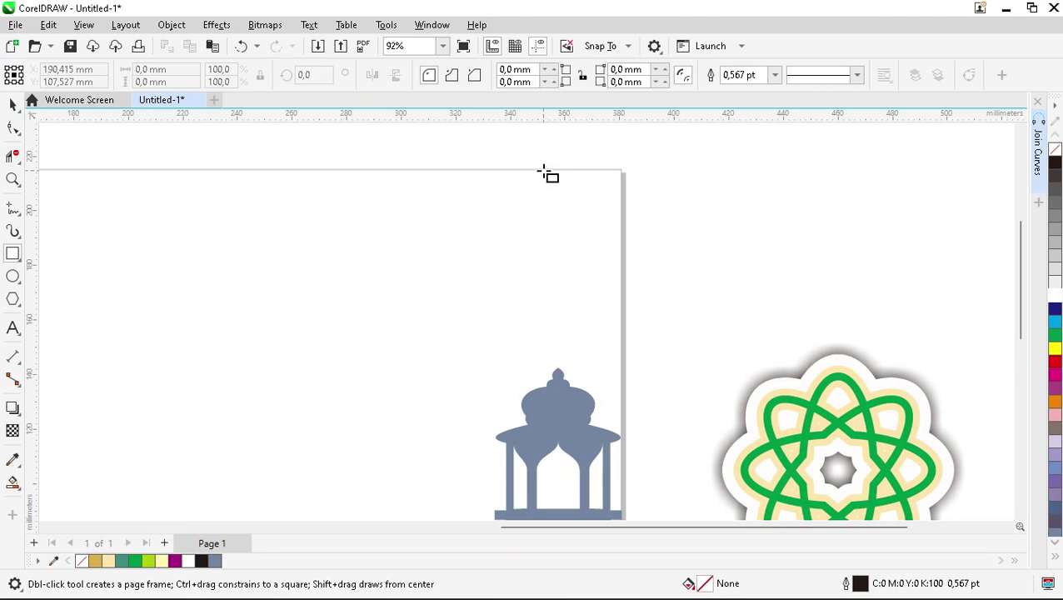
left_click(13, 207)
left_click(566, 176)
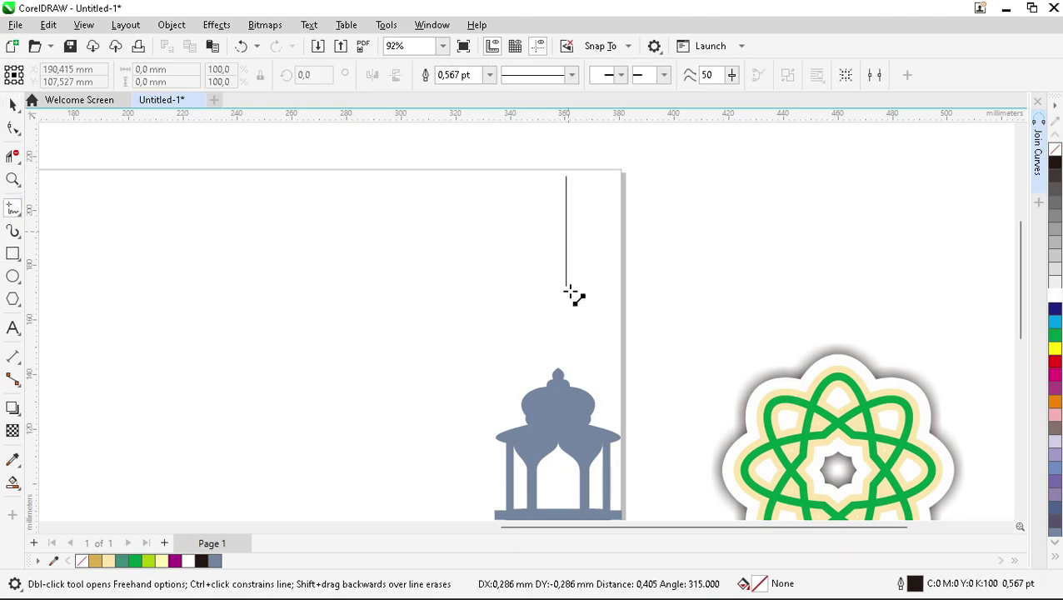
left_click(561, 411)
key("space")
scroll(564, 409, "up", 3)
left_click(613, 373)
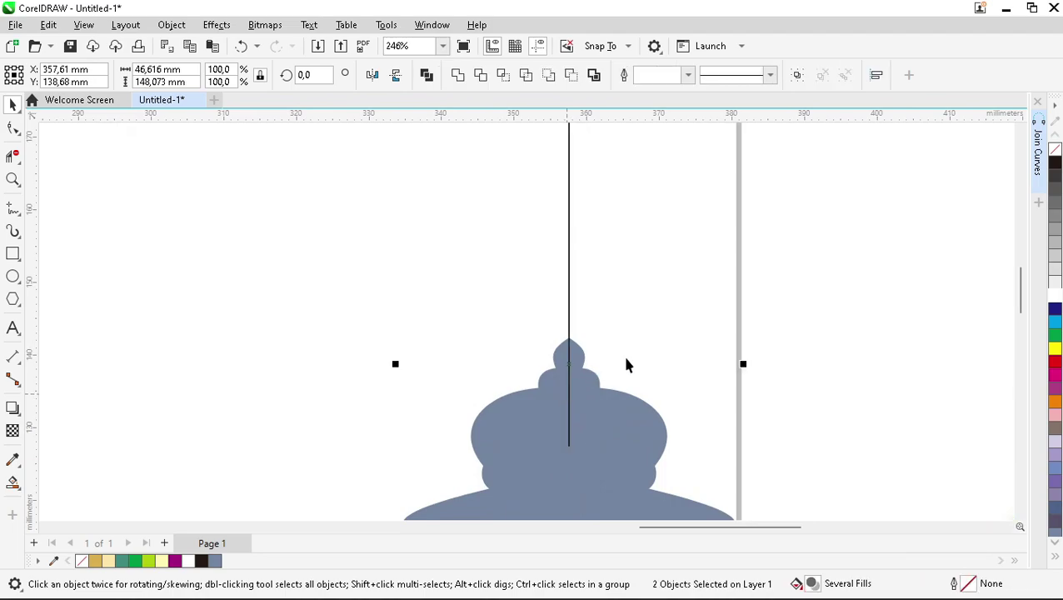
key("Escape")
Set the hanging line's outline width to 4.0 pt.
left_click(569, 276)
left_click(489, 75)
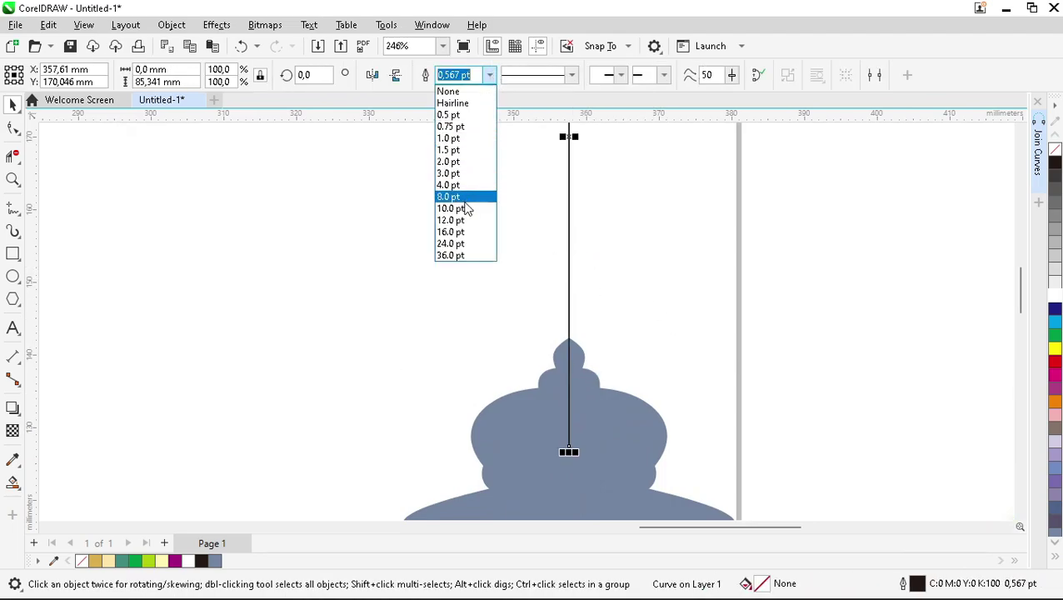
left_click(463, 209)
left_click(489, 75)
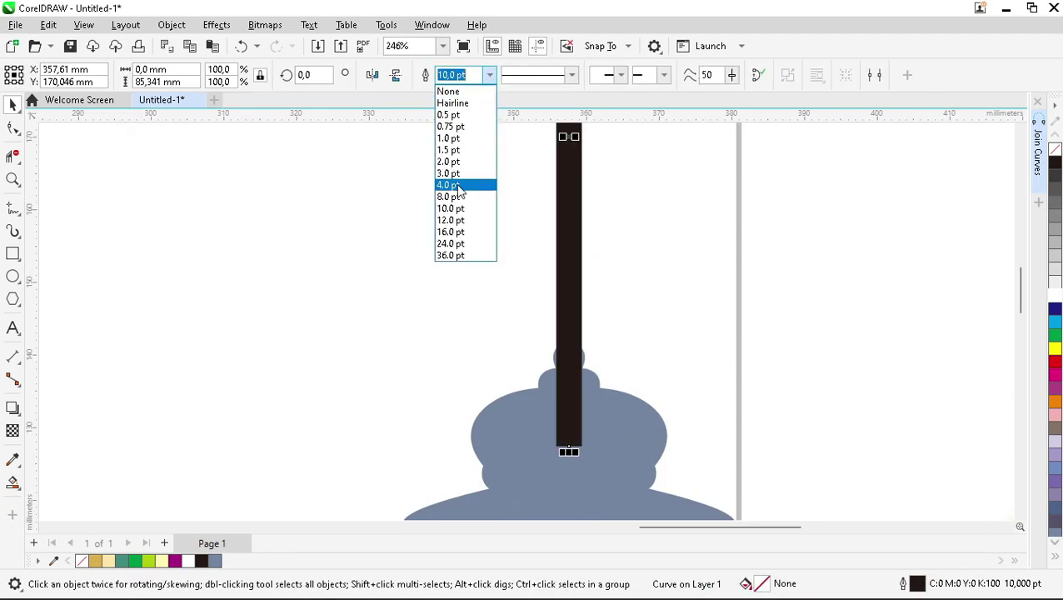
left_click(461, 184)
scroll(597, 255, "down", 1)
scroll(598, 254, "down", 3)
scroll(540, 215, "up", 1)
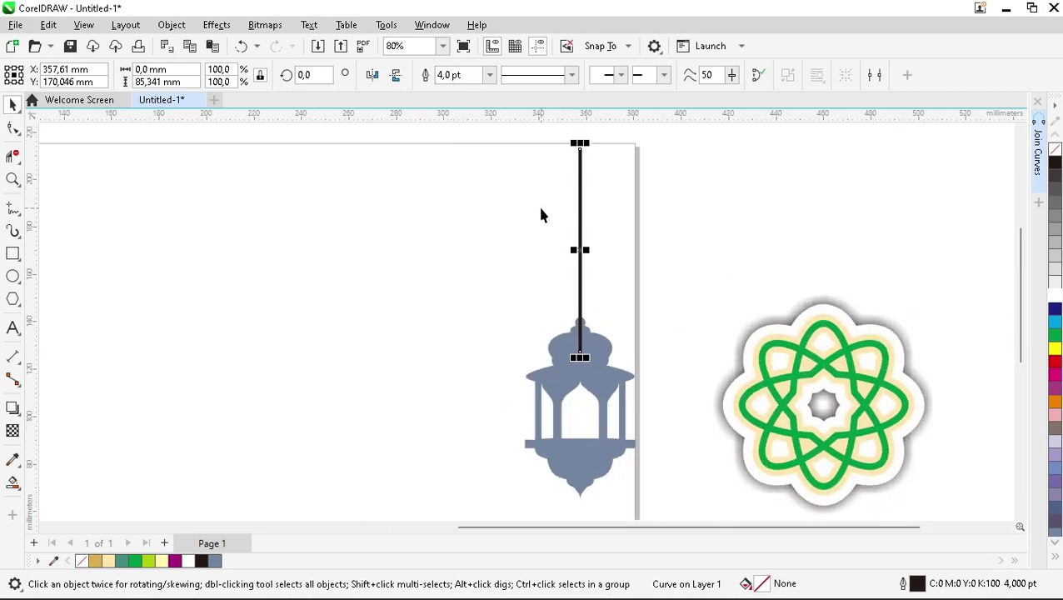
Convert the hanging line's outline to an object and weld it to the lantern.
left_click(606, 354, "shift")
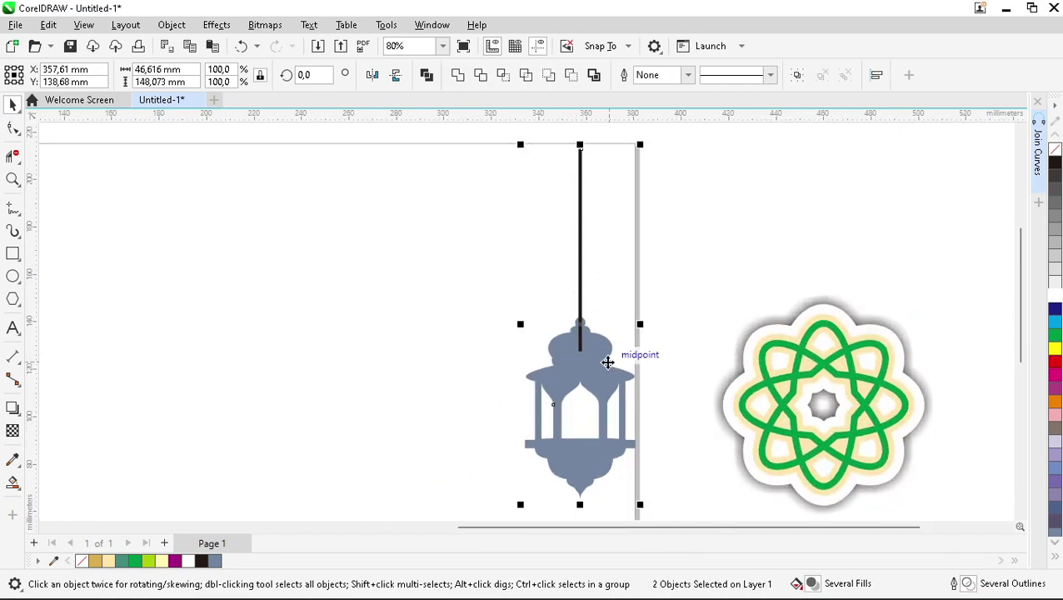
left_click(459, 73)
scroll(537, 230, "down", 1)
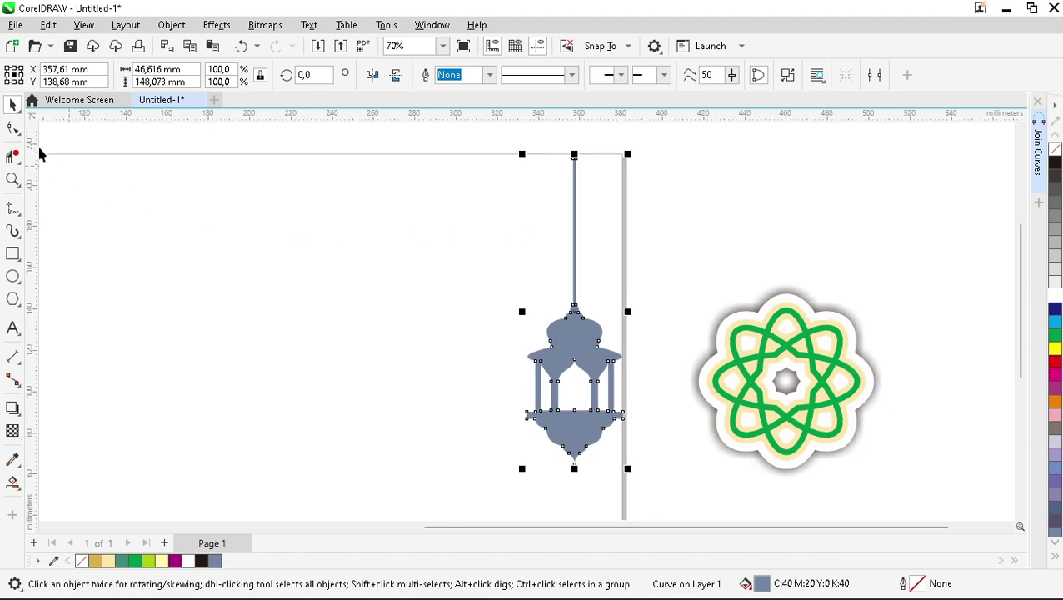
Try to reduce the nodes of the entire welded lantern curve.
left_click(13, 128)
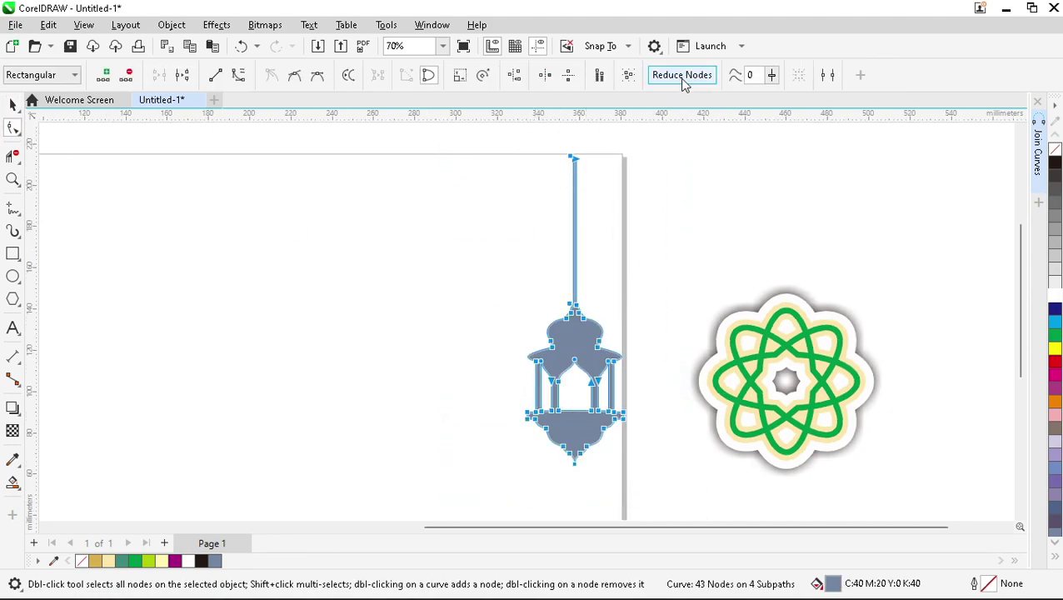
key("space")
key("Escape")
Apply a fountain fill to the hanging lantern with gold at the start and pale yellow at the end.
left_click(559, 361)
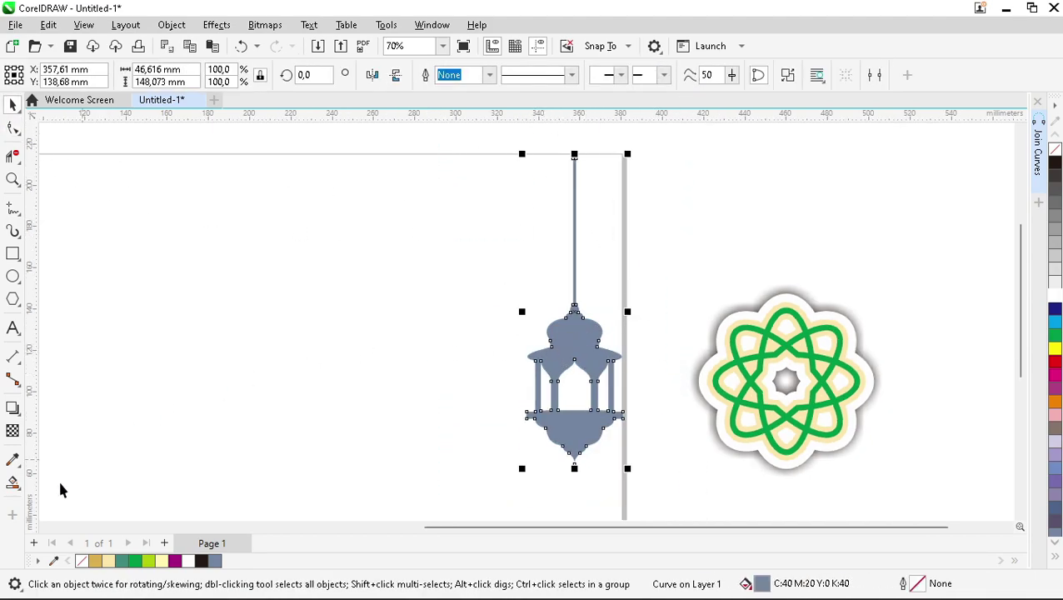
left_click(12, 481)
left_click(50, 482)
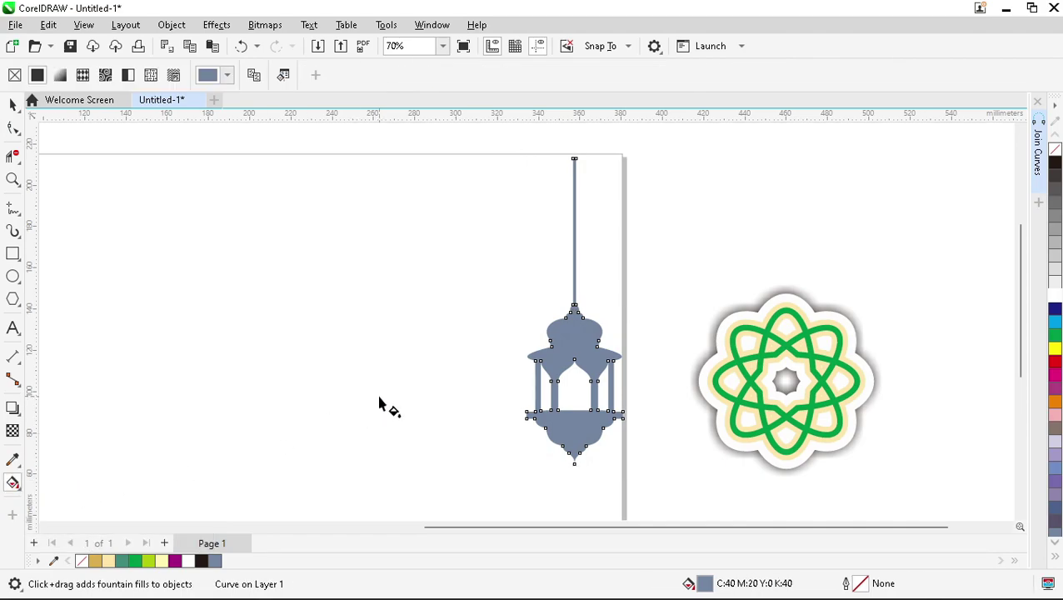
left_click(60, 75)
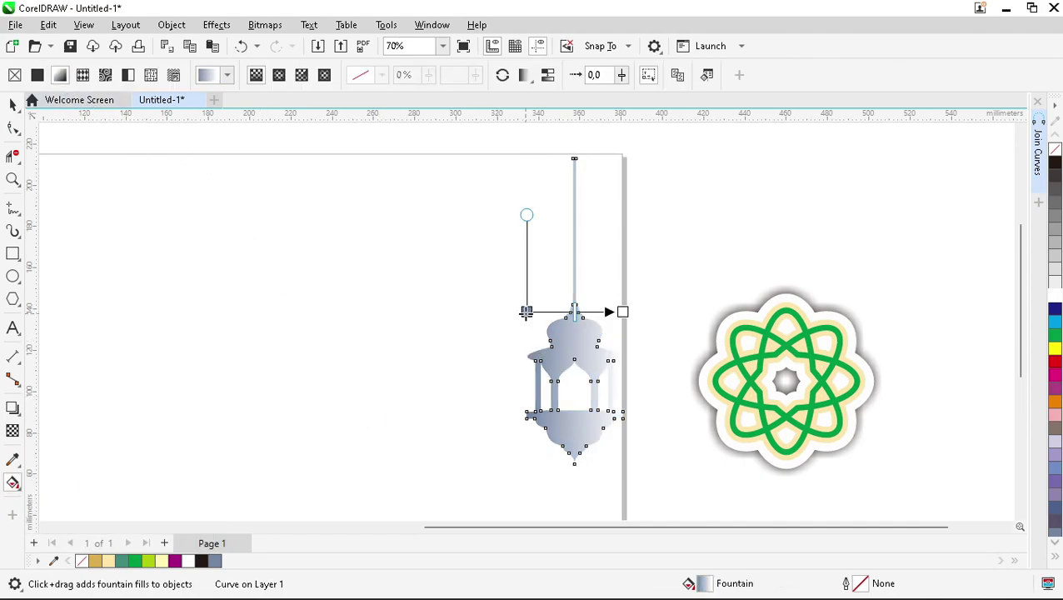
left_click(526, 311)
left_click(94, 561)
left_click(622, 311)
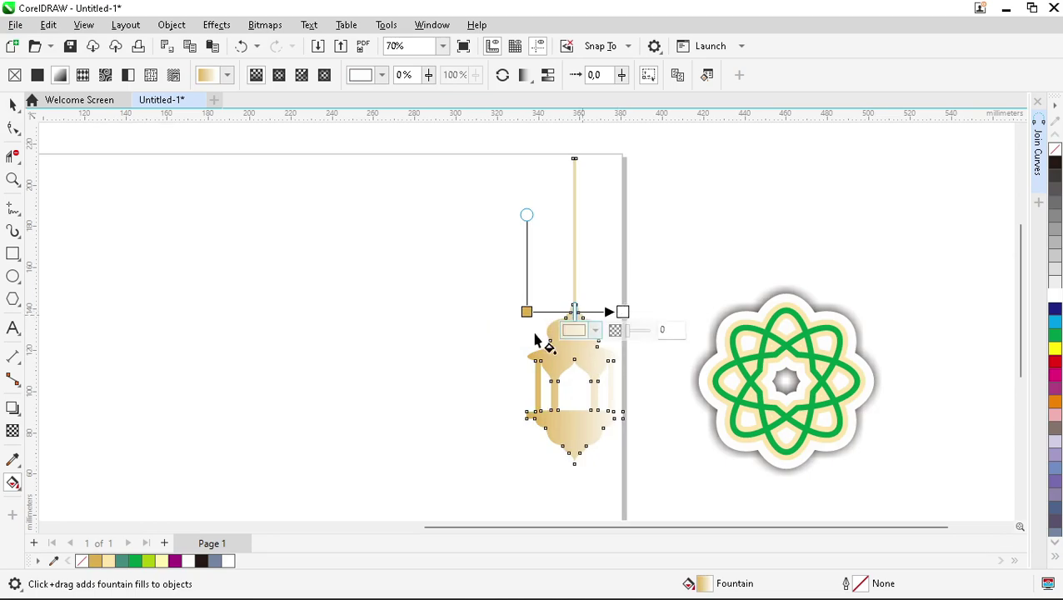
left_click(109, 562)
Change the lantern's fountain fill to the rectangular type.
left_click(325, 77)
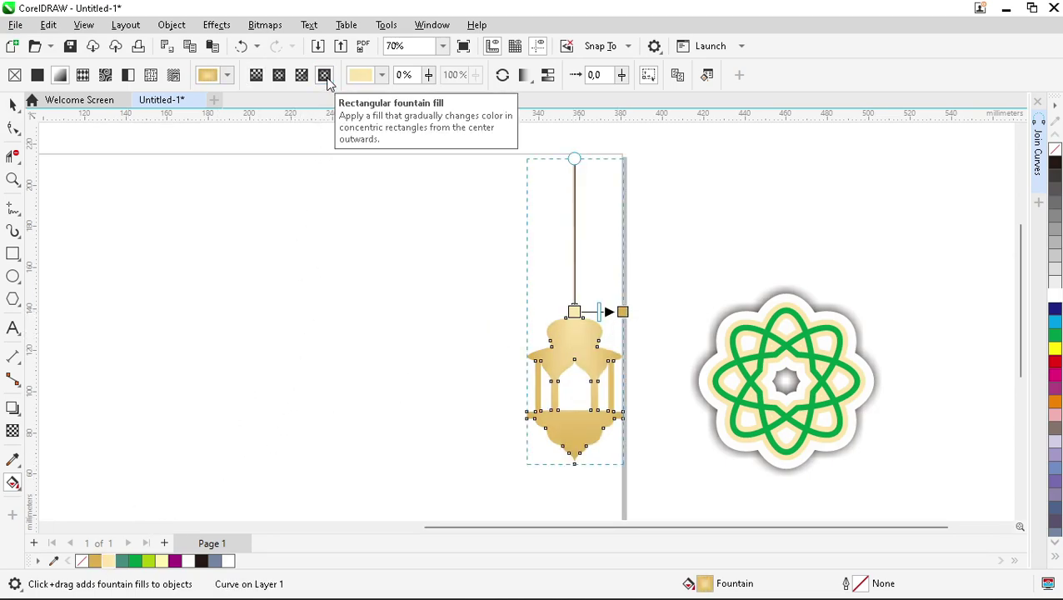
key("space")
left_click(403, 257)
Add a drop shadow to the hanging lantern using the Small Glow preset.
left_click(569, 323)
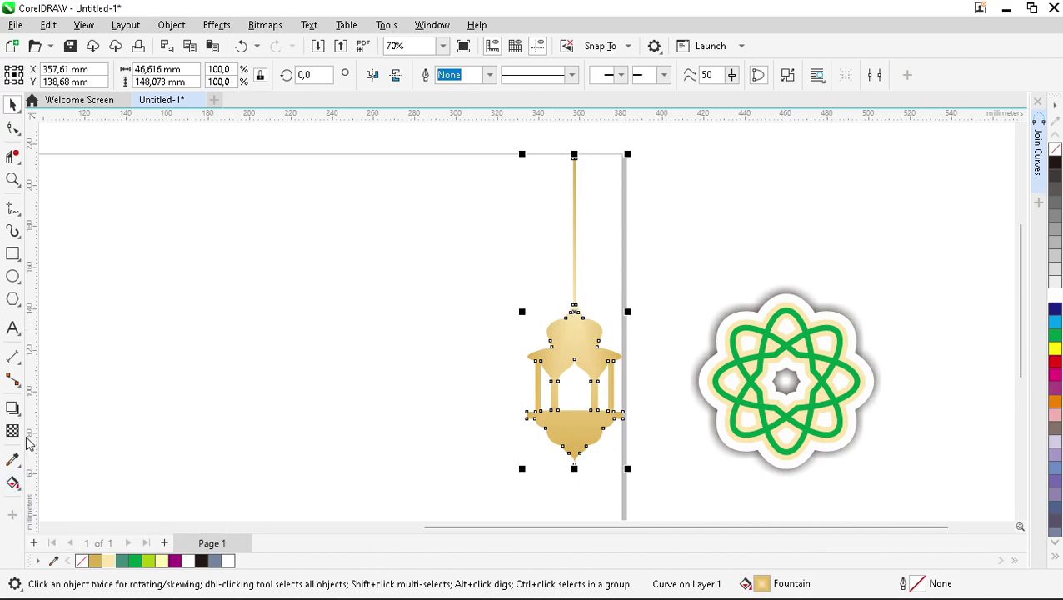
left_click(12, 410)
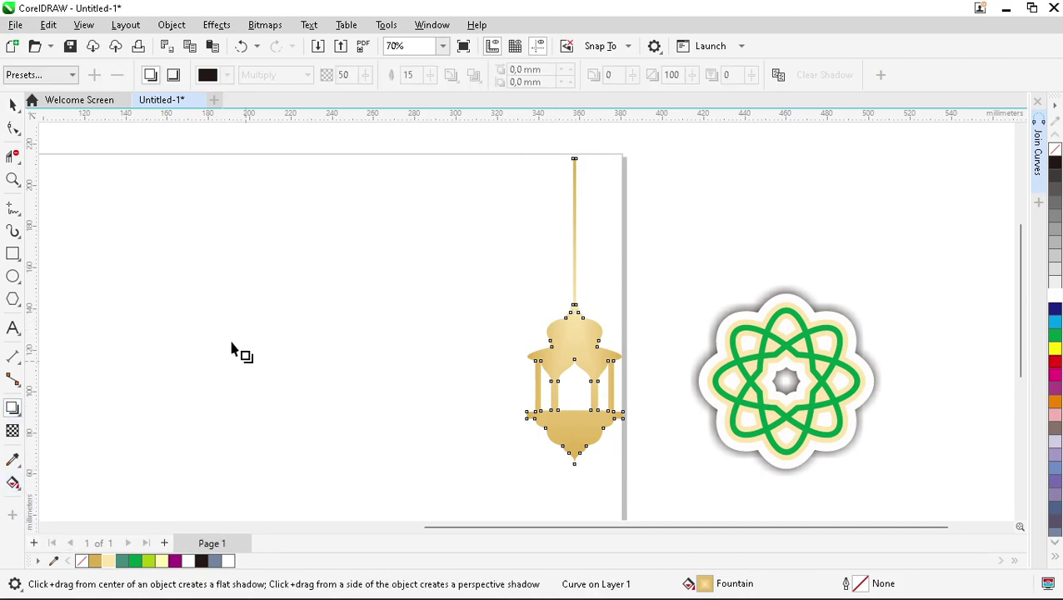
left_click(55, 79)
left_click(29, 204)
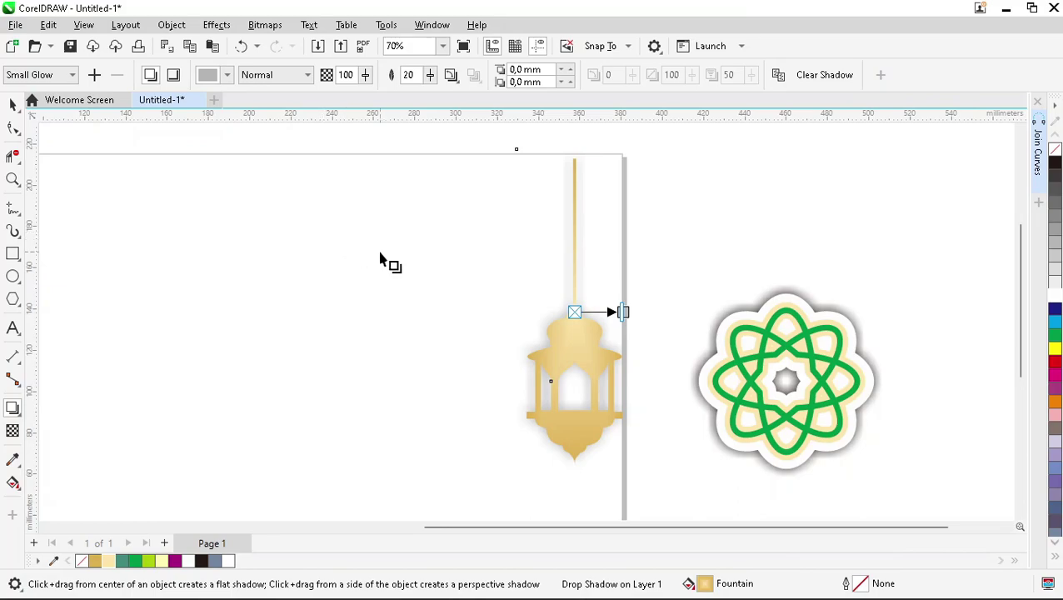
Set the lantern's glow shadow colour to black with a feathering of 10.
left_click(226, 75)
left_click(214, 156)
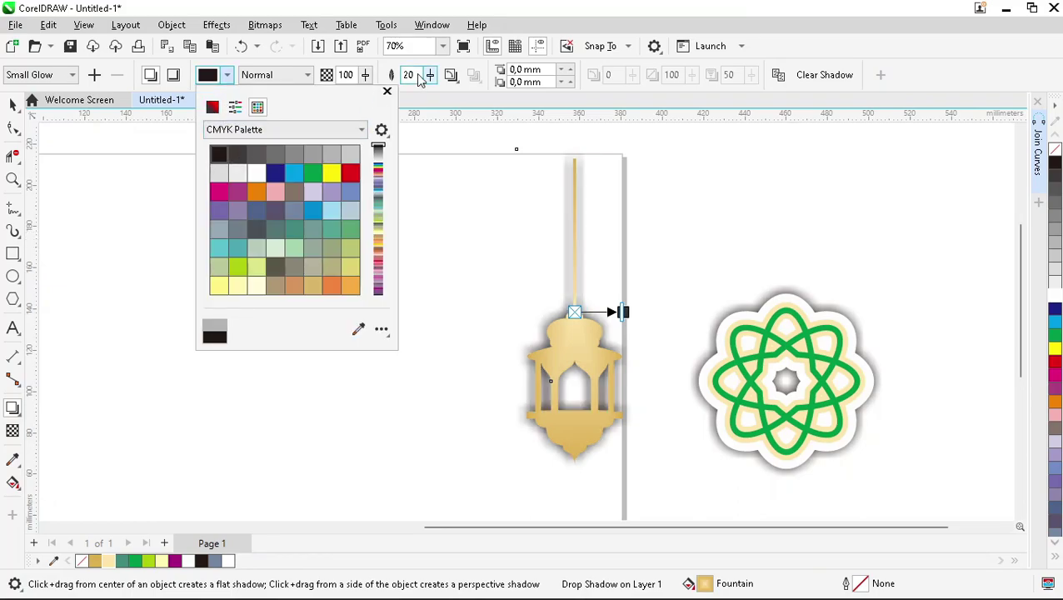
double_click(407, 75)
type("10")
key("Return")
Move the lantern off the page, placing it just to the right of the petal ornament.
key("space")
scroll(526, 217, "down", 1)
left_click_drag(582, 348, 906, 340)
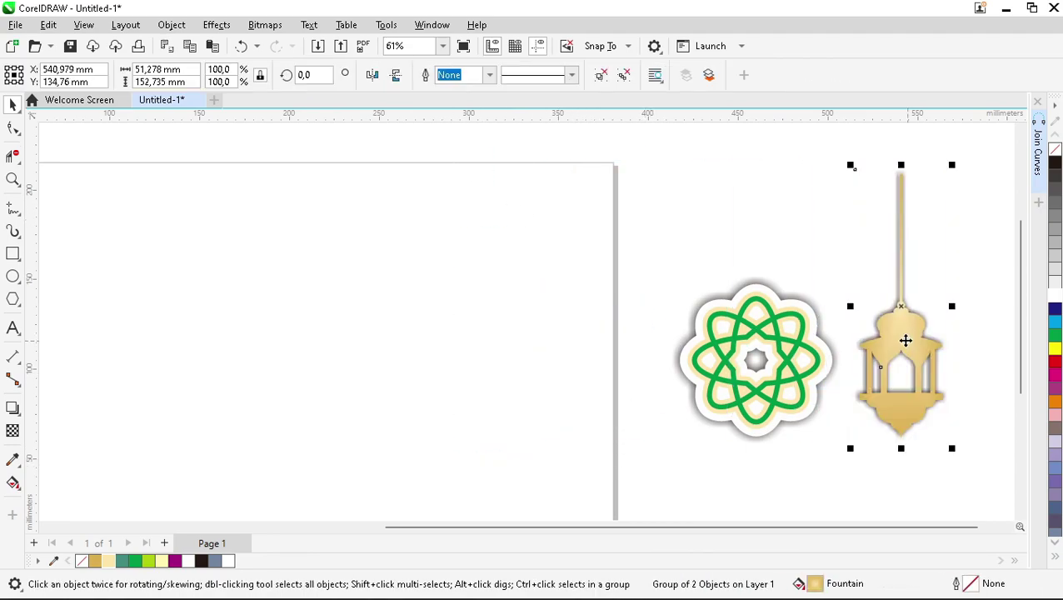
left_click(512, 323)
scroll(463, 323, "down", 3)
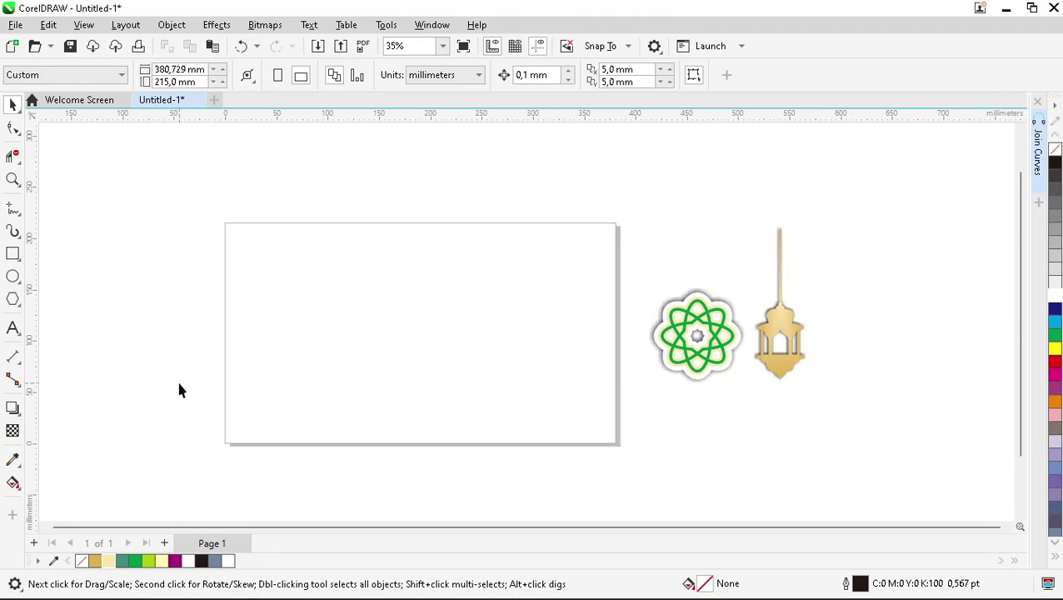
Draw a circle about 140 mm in diameter and centre it on the page.
scroll(237, 384, "up", 1)
left_click(12, 276)
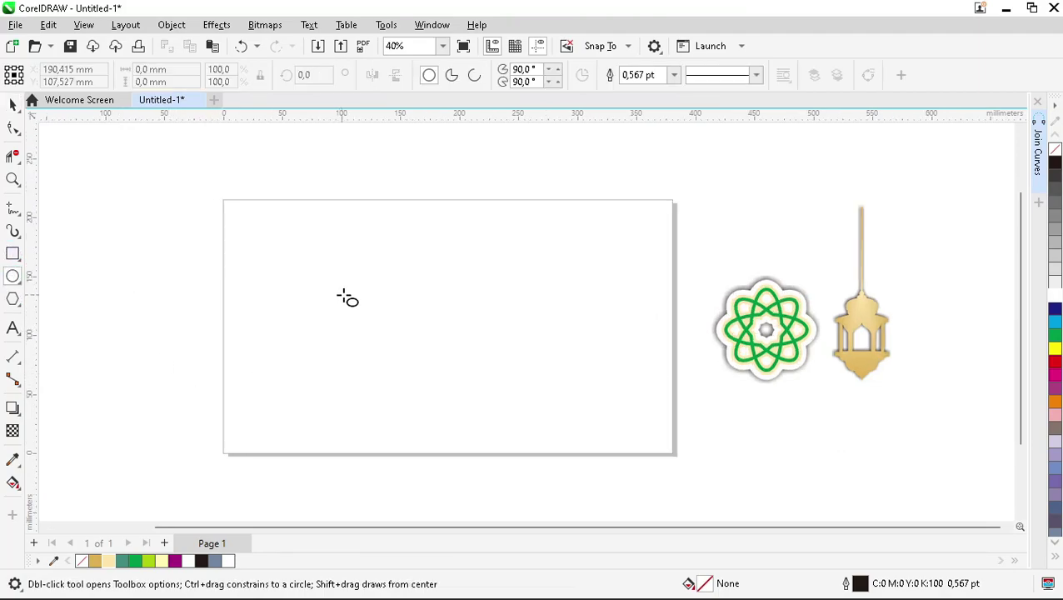
left_click_drag(395, 257, 565, 417)
key("p")
key("space")
Create a smaller concentric copy of the circle, scaled to 83.7% at about 117 mm in diameter.
scroll(348, 335, "up", 1)
scroll(349, 340, "up", 1)
left_click_drag(672, 174, 649, 193)
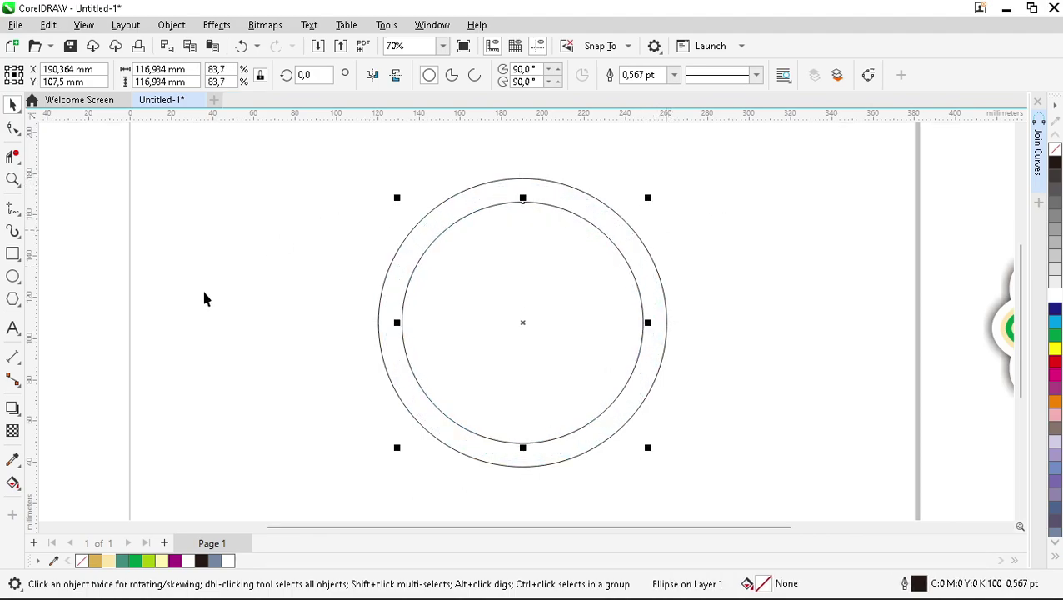
Fill the ring between the two circles with blue-grey using Smart Fill.
left_click(20, 492)
left_click(58, 500)
left_click(403, 257)
Try moving the shape out of the circles, undo the move and select the filled ring.
key("space")
left_click_drag(619, 308, 913, 329)
key("Tab")
key("Escape")
key("ctrl+z")
key("Escape")
left_click(593, 212)
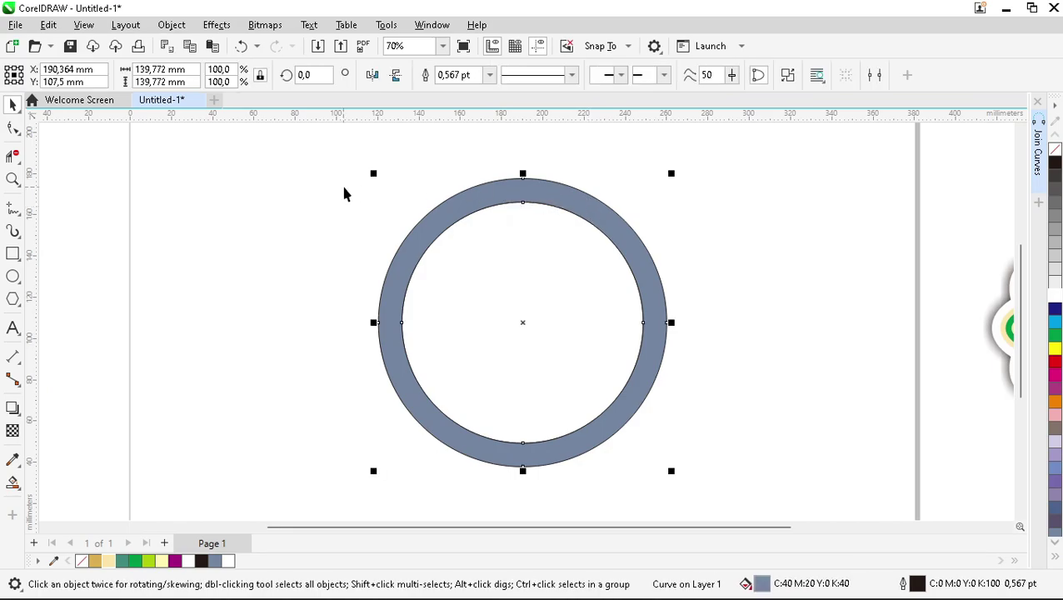
Place a copy of the petal ornament beside the ring and clear the copy's drop shadow.
scroll(258, 208, "down", 2)
left_click(723, 277)
left_click_drag(732, 275, 588, 293)
scroll(588, 293, "up", 1)
key("Escape")
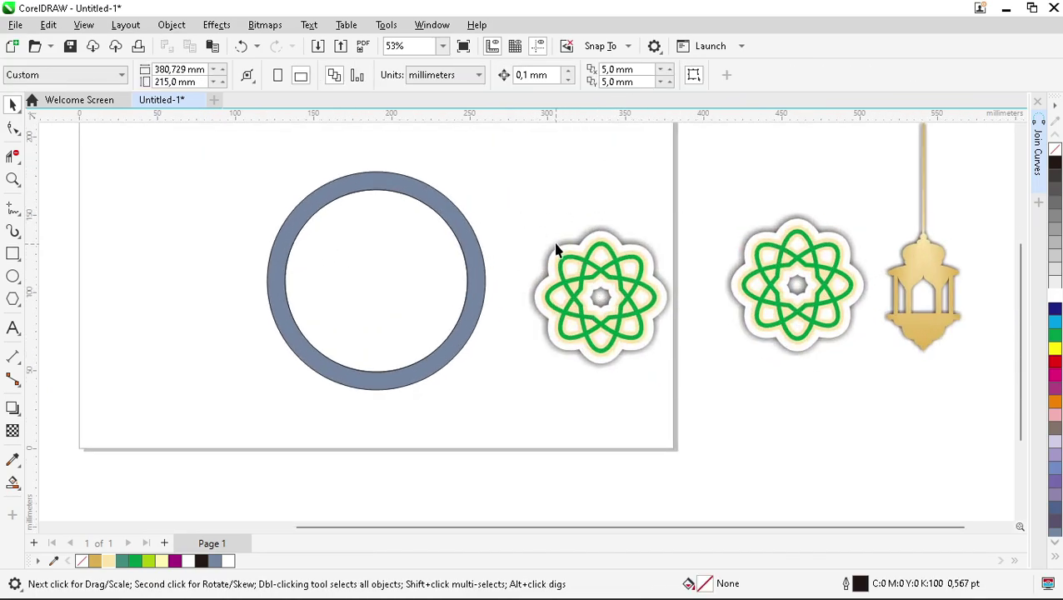
left_click(535, 247)
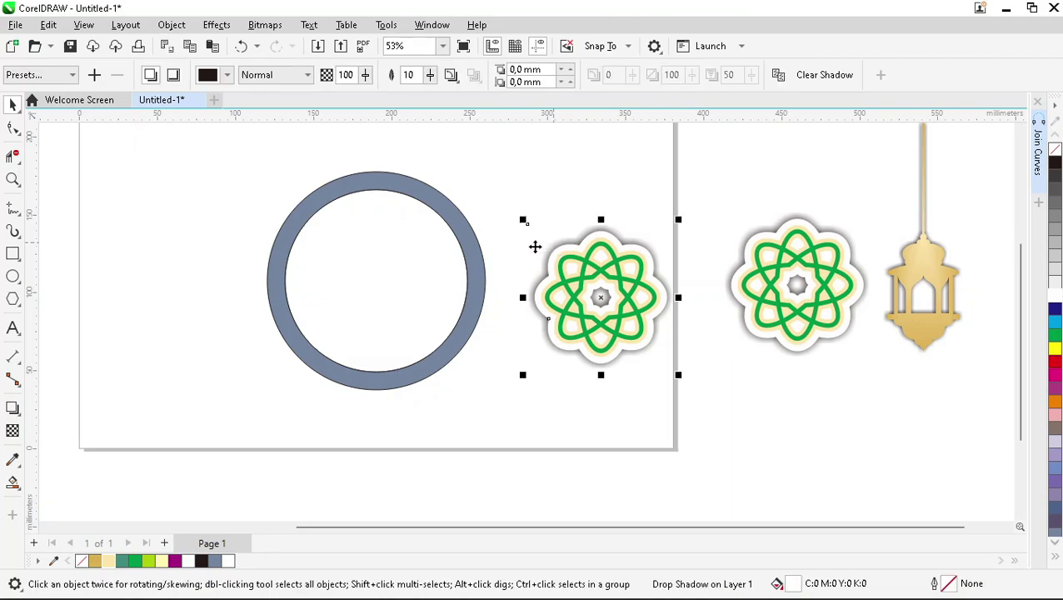
left_click(841, 75)
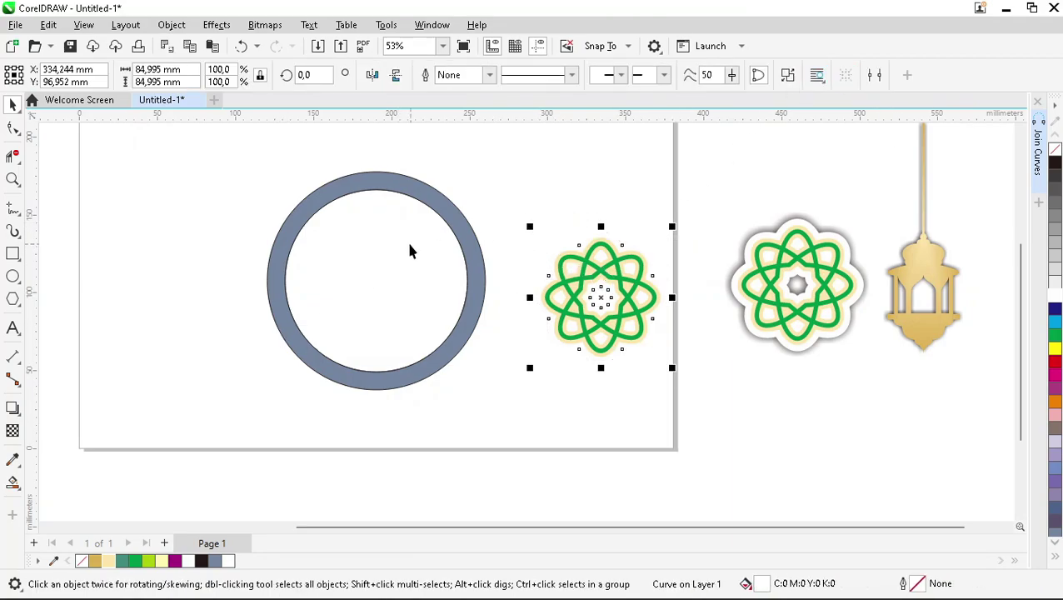
Try to PowerClip only the ornament copy's pale yellow curve inside the inner circle, and undo it.
right_click(599, 287)
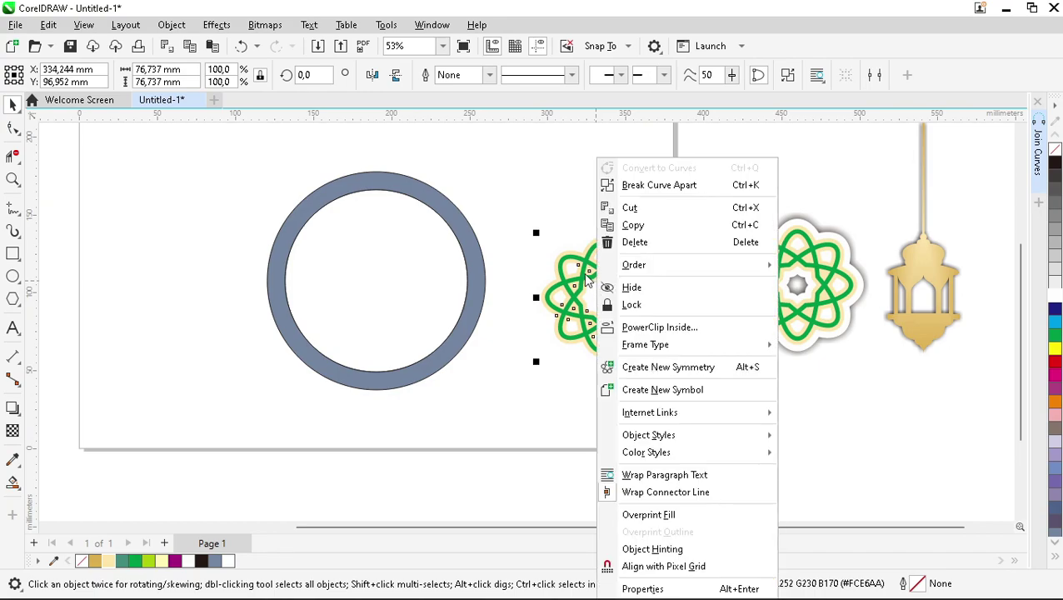
left_click(637, 327)
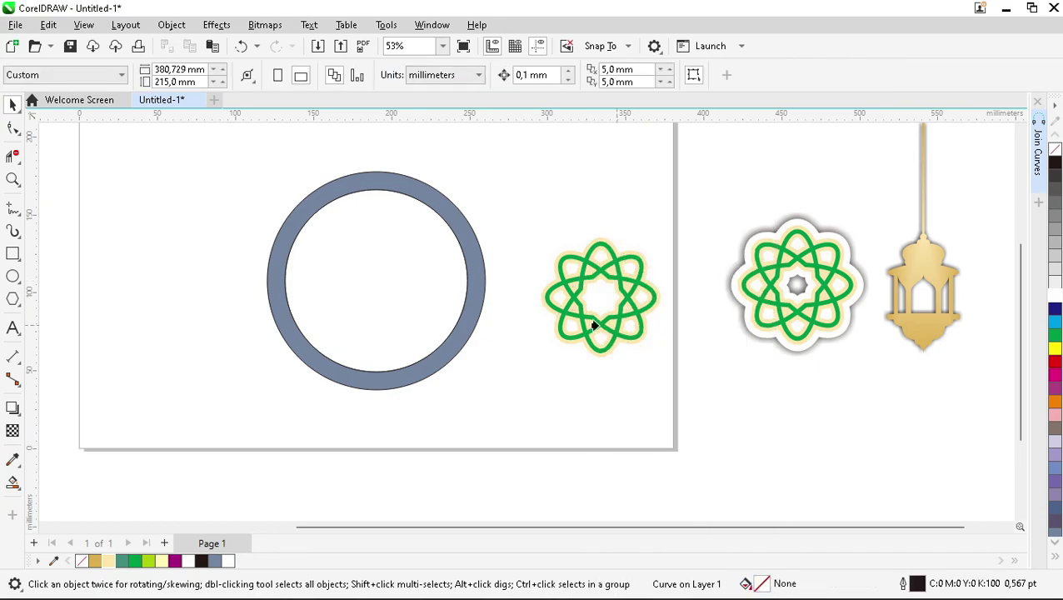
left_click(374, 262)
key("ctrl+z")
key("Escape")
Group all curves of the ornament copy and PowerClip the group inside the inner circle.
left_click_drag(463, 173, 712, 438)
key("ctrl+g")
right_click(608, 307)
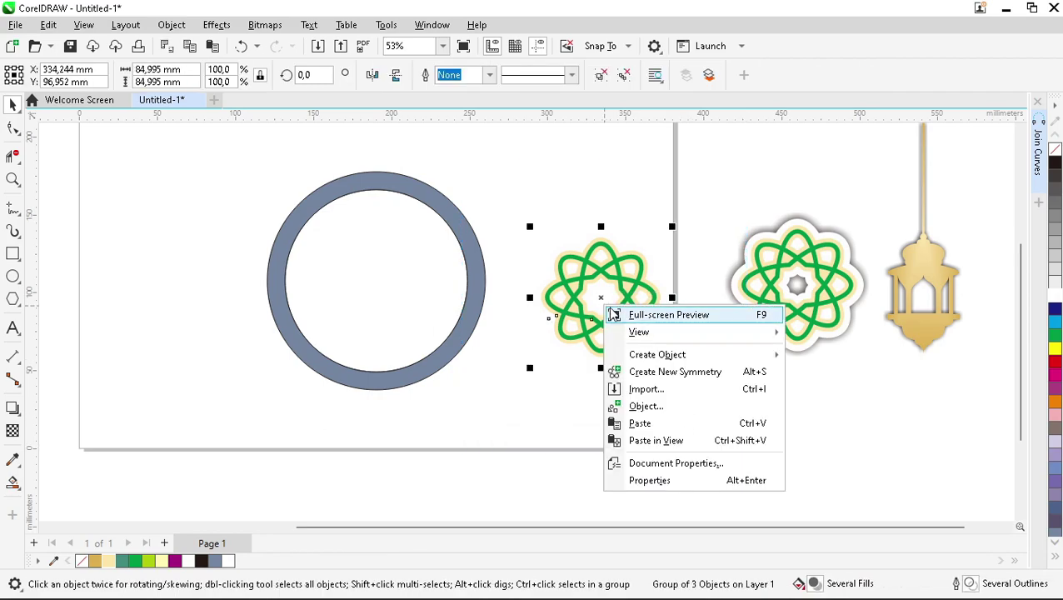
right_click(622, 280)
left_click(666, 325)
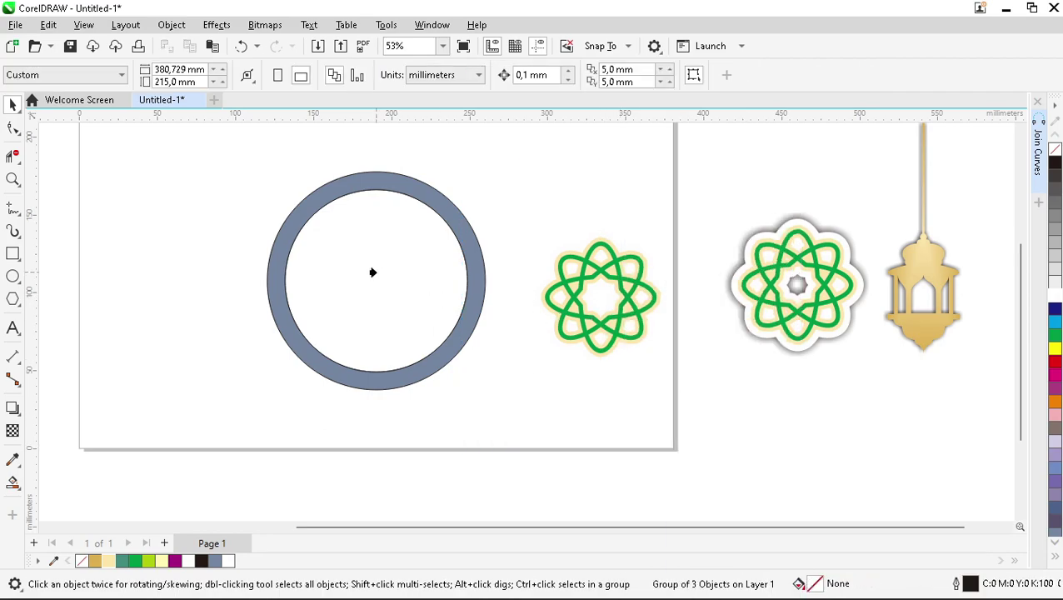
left_click(373, 272)
Scale the clipped ornament to 167.9% about its centre, about 143 mm wide, so it overfills the inner circle.
left_click(391, 250)
left_click_drag(444, 218, 490, 171)
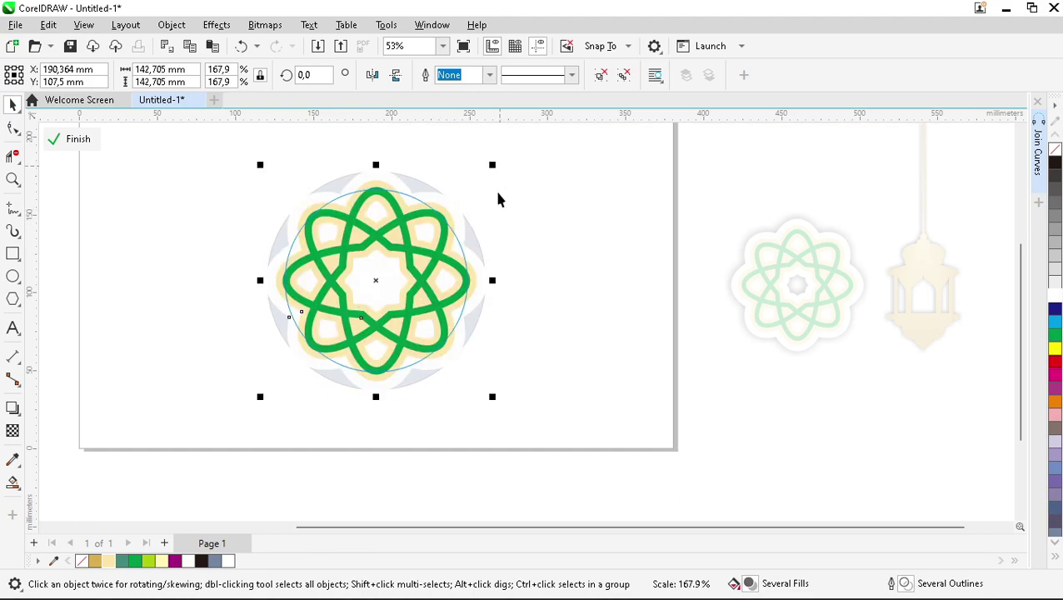
scroll(266, 230, "up", 1)
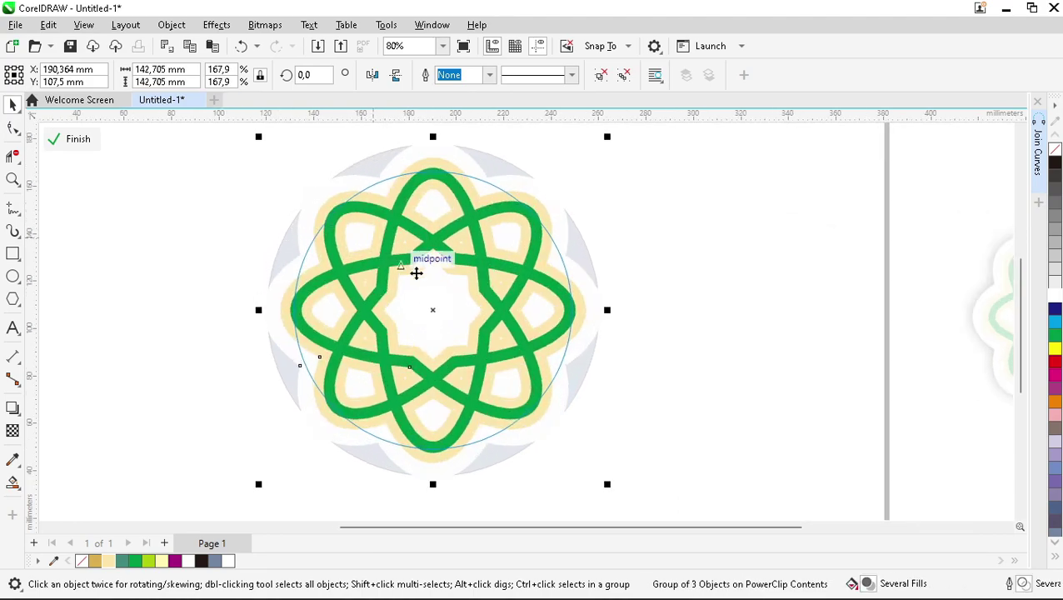
Apply a uniform transparency of 64 to the clipped ornament and finish editing the PowerClip contents.
left_click(13, 431)
left_click(415, 451)
left_click(423, 500)
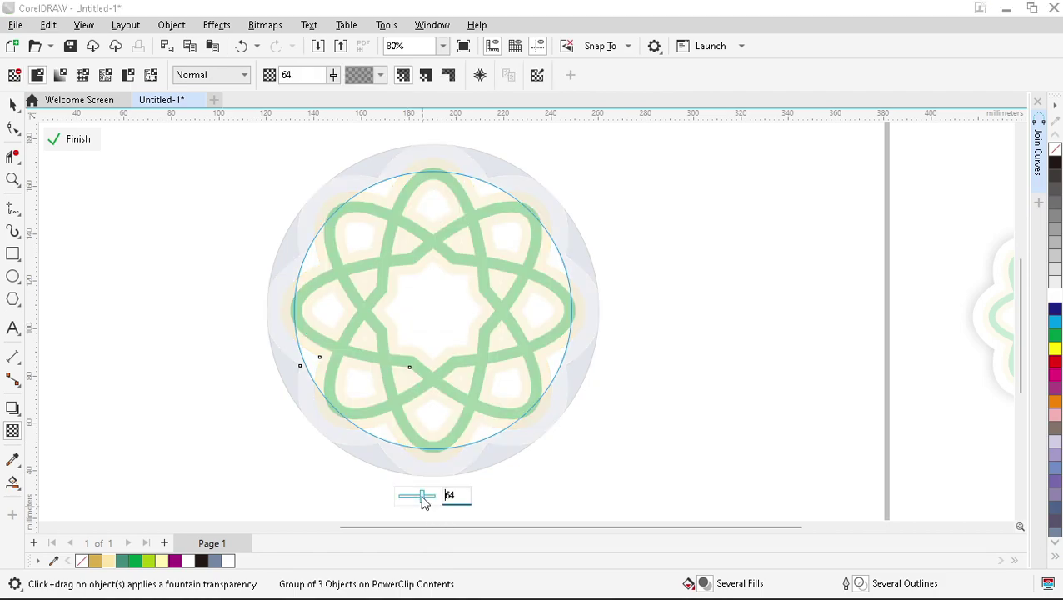
left_click(694, 373)
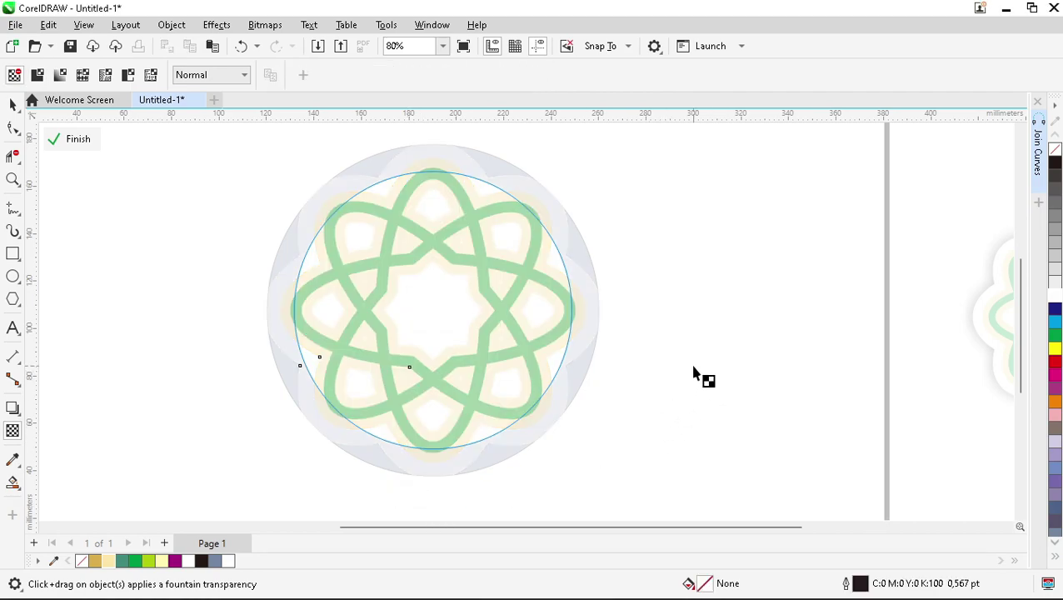
key("space")
Fill the inner PowerClip circle with green.
left_click(451, 319)
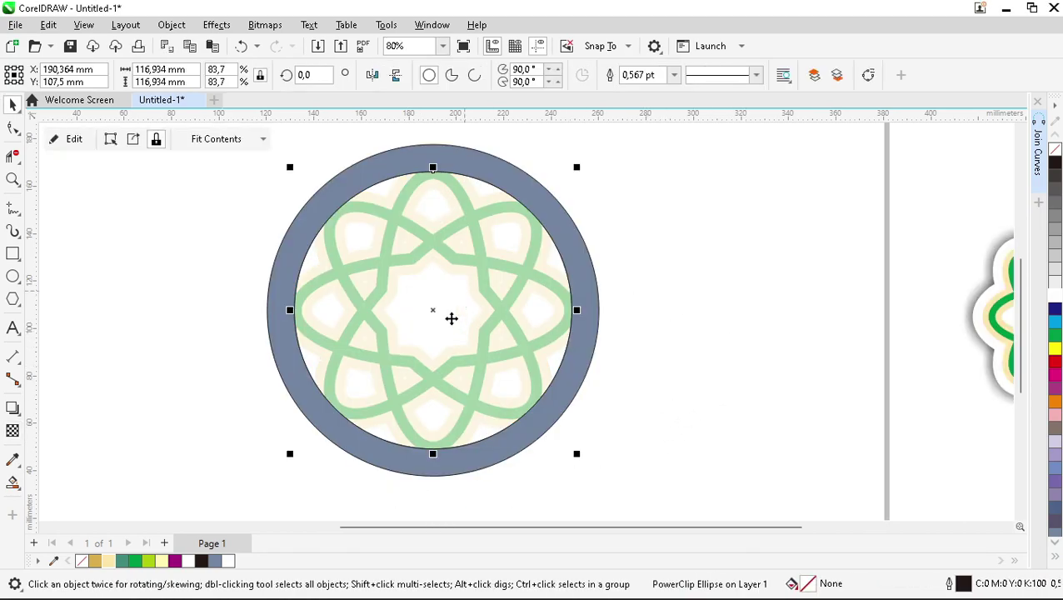
left_click(138, 563)
left_click(699, 387)
scroll(683, 302, "down", 3)
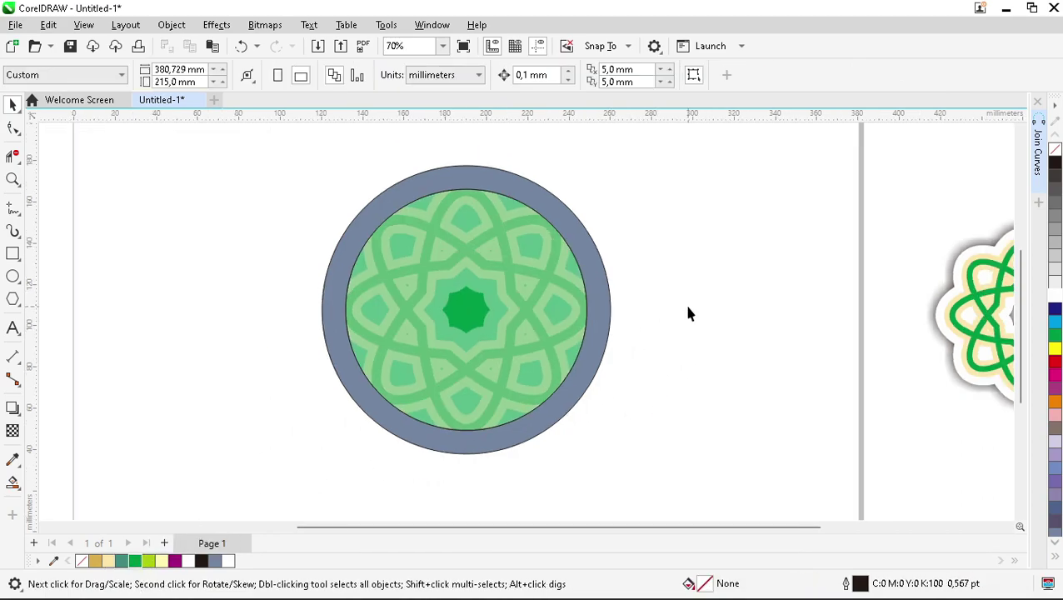
Copy the lantern's gold fountain fill onto the blue-grey ring.
left_click(455, 230)
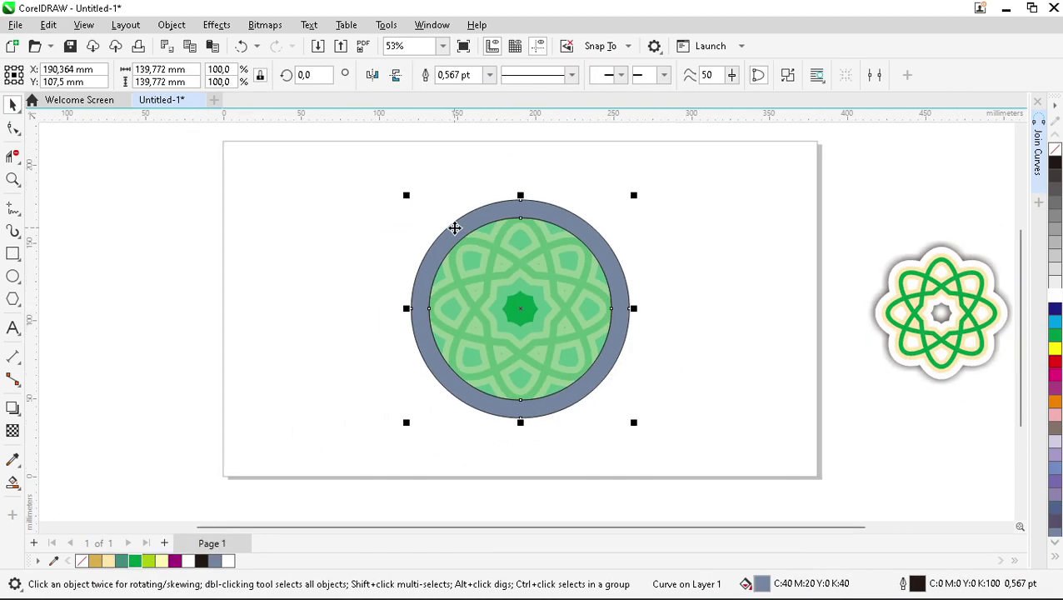
scroll(392, 237, "down", 2)
scroll(400, 239, "up", 1)
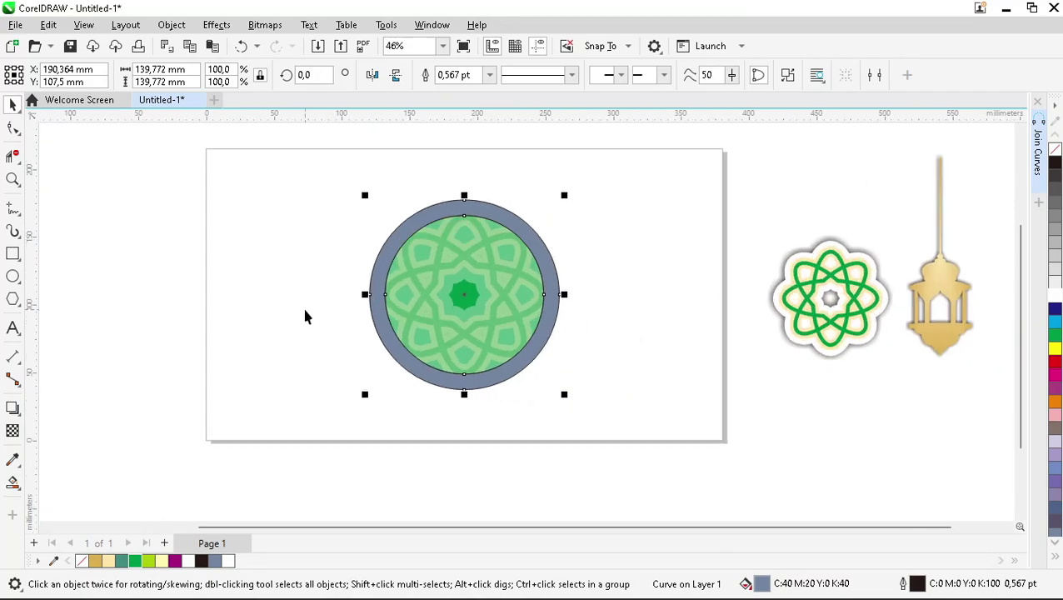
left_click(12, 483)
left_click(47, 482)
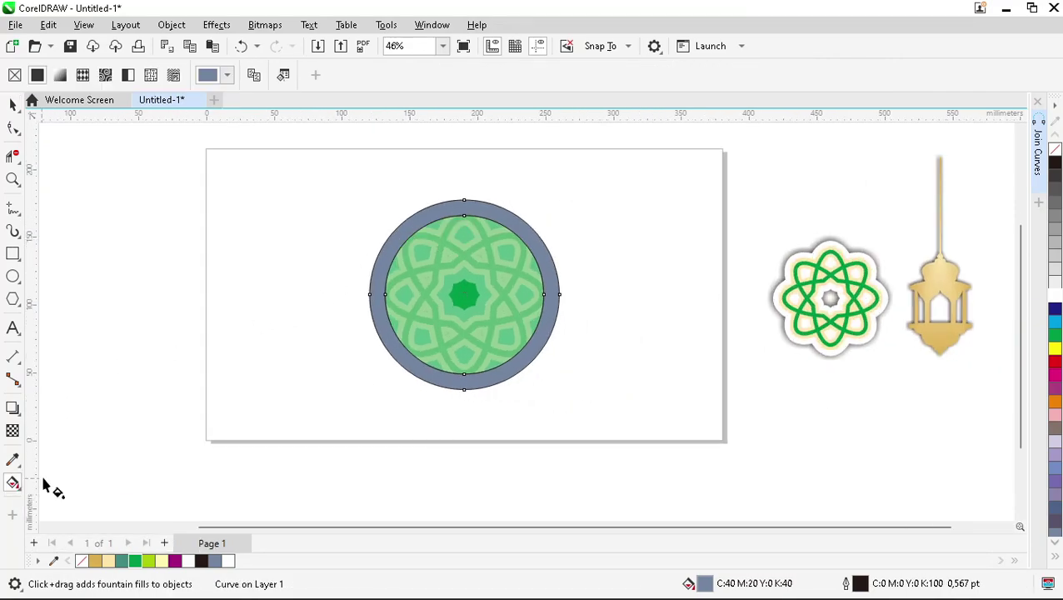
left_click(938, 285)
key("space")
Set the gold ring's outline width to None.
left_click(490, 75)
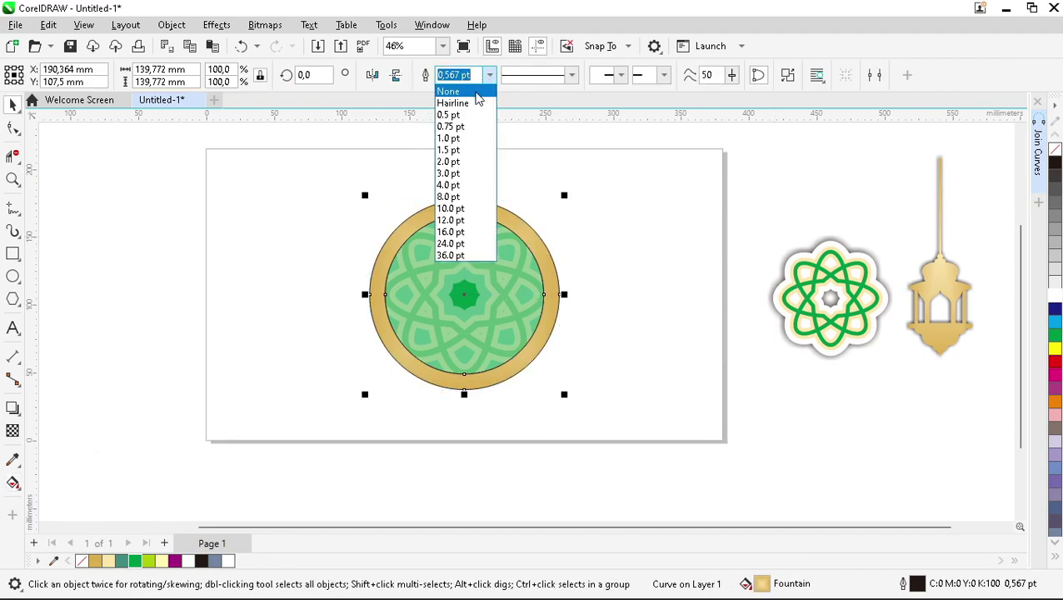
left_click(446, 90)
left_click(579, 208)
left_click(518, 222)
scroll(306, 304, "up", 1)
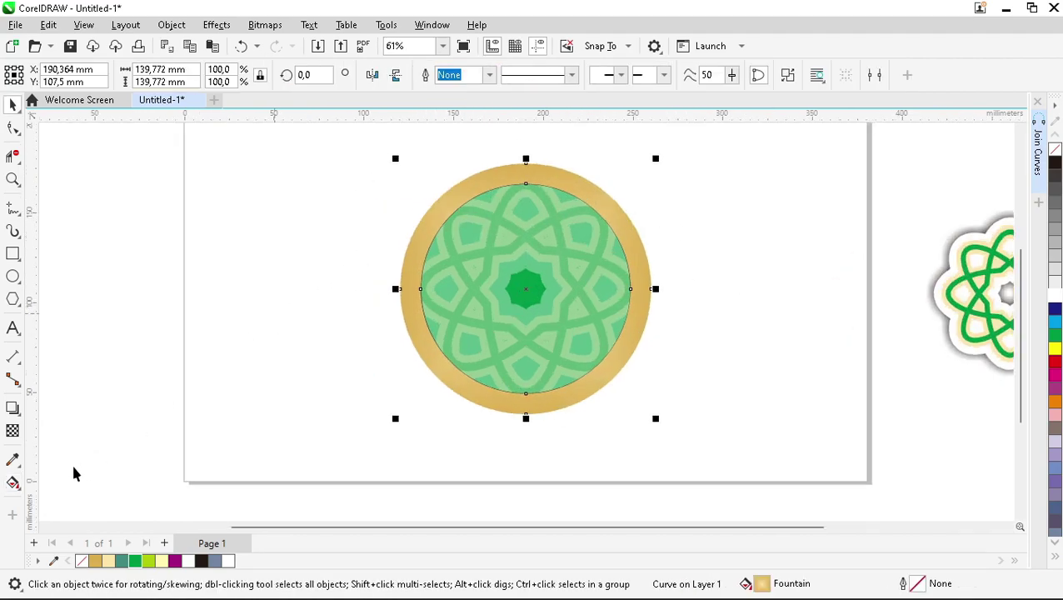
Remove the outline from the green inner circle.
left_click(12, 483)
key("space")
left_click(529, 284)
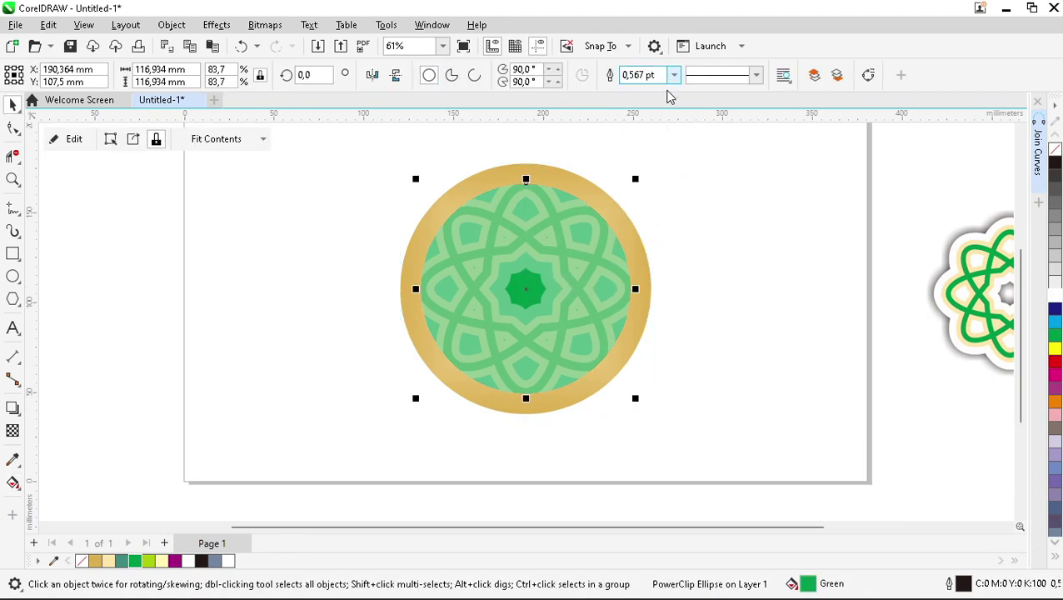
key("Escape")
Add a drop shadow to the gold ring using the Small Glow preset.
left_click(412, 258)
scroll(447, 278, "up", 1)
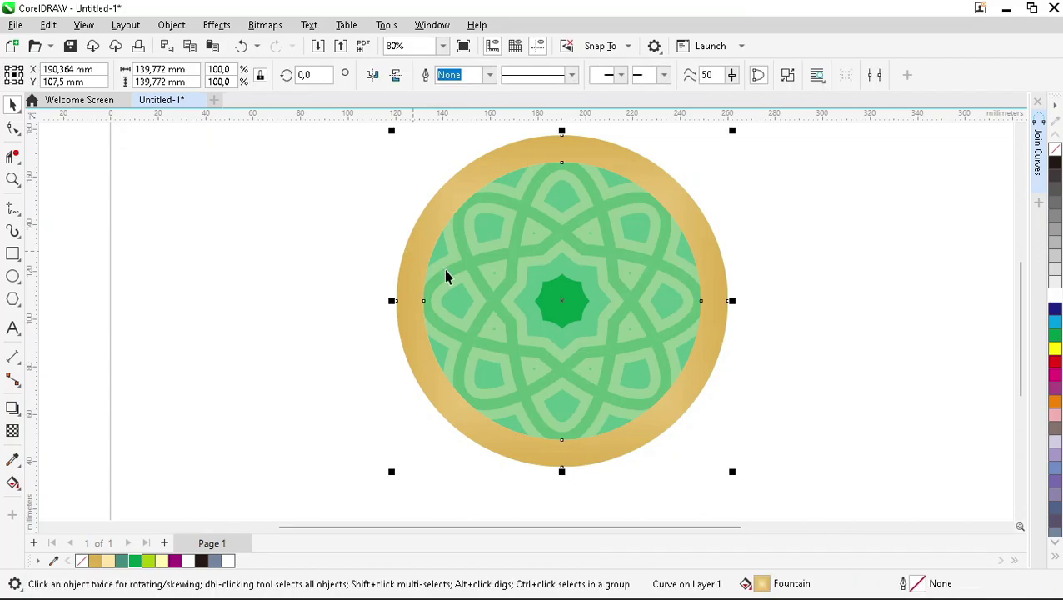
left_click(13, 408)
left_click(42, 75)
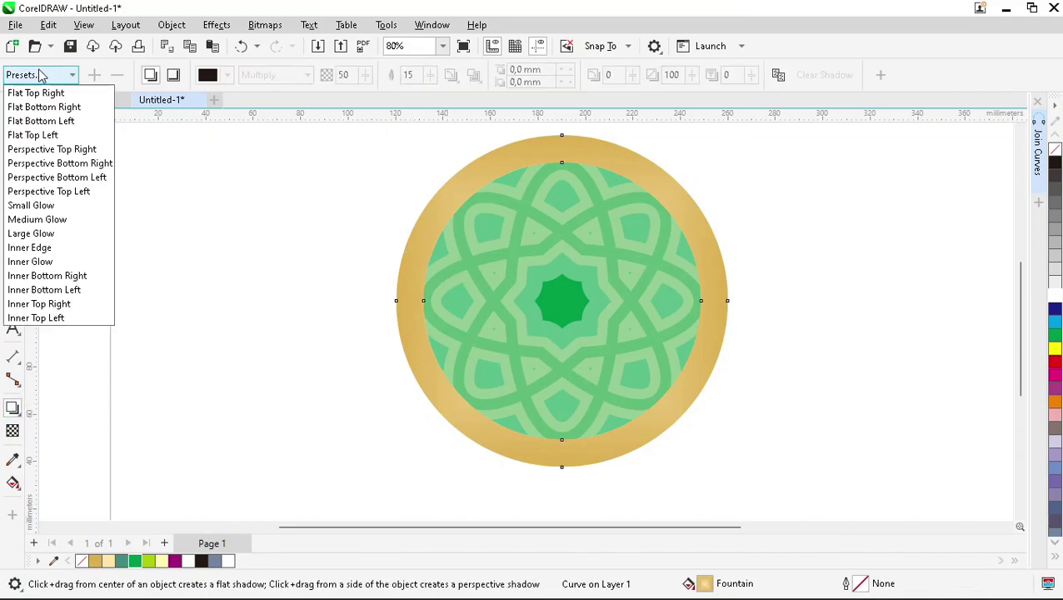
left_click(29, 204)
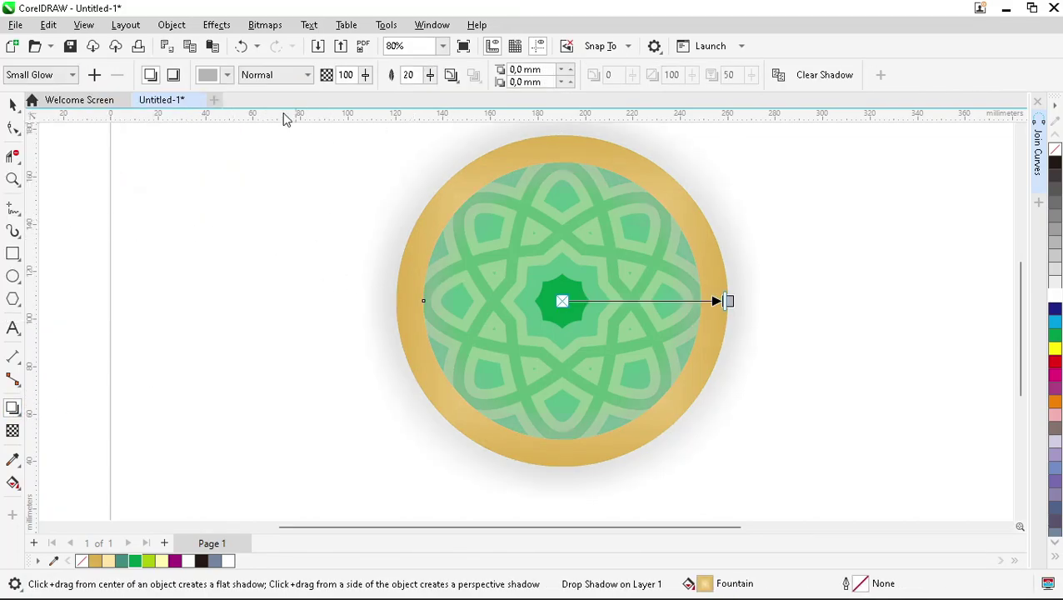
Set the gold ring's shadow colour to black with a feathering of 10.
left_click(229, 77)
left_click(215, 155)
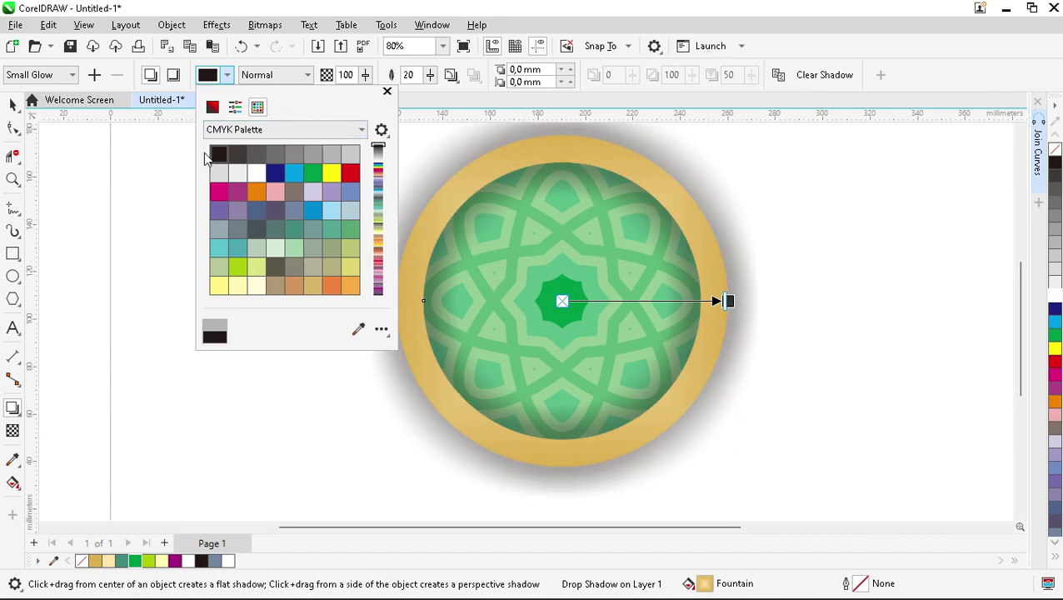
left_click(407, 77)
type("10")
key("Return")
key("space")
Select the gold ring with its shadow and the green patterned circle, and group them.
scroll(539, 217, "down", 3)
left_click(378, 148)
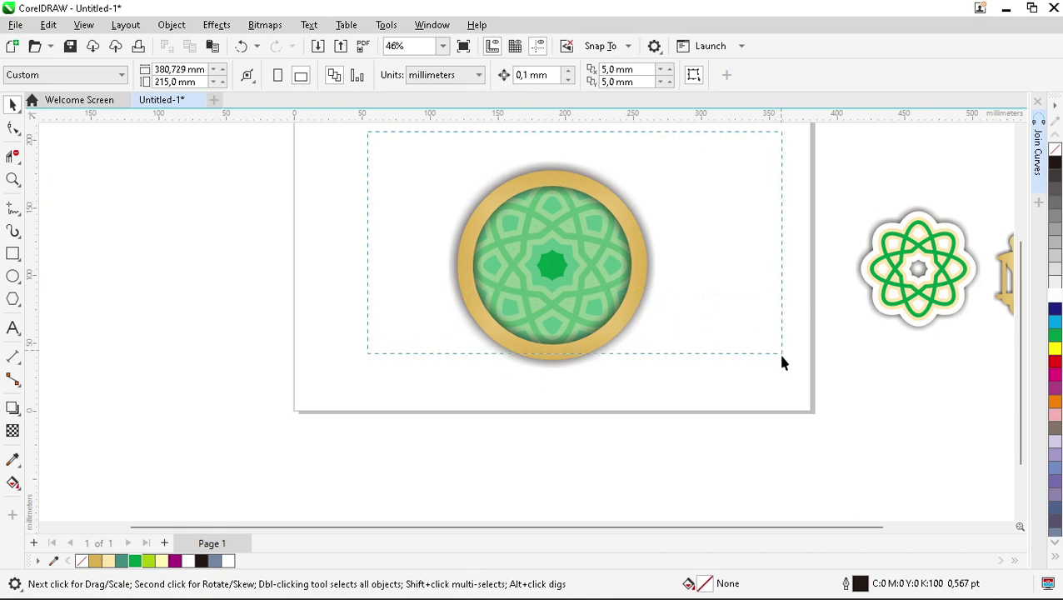
left_click_drag(781, 353, 765, 407)
key("ctrl+g")
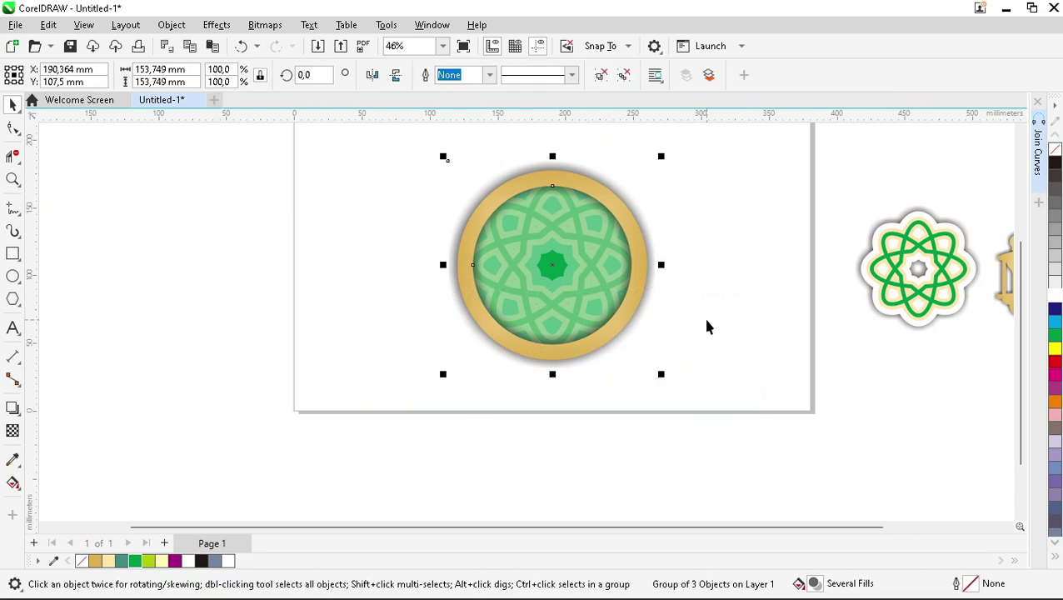
Scale the grouped medallion down slightly about its centre.
scroll(705, 325, "right", 5)
scroll(901, 244, "down", 1)
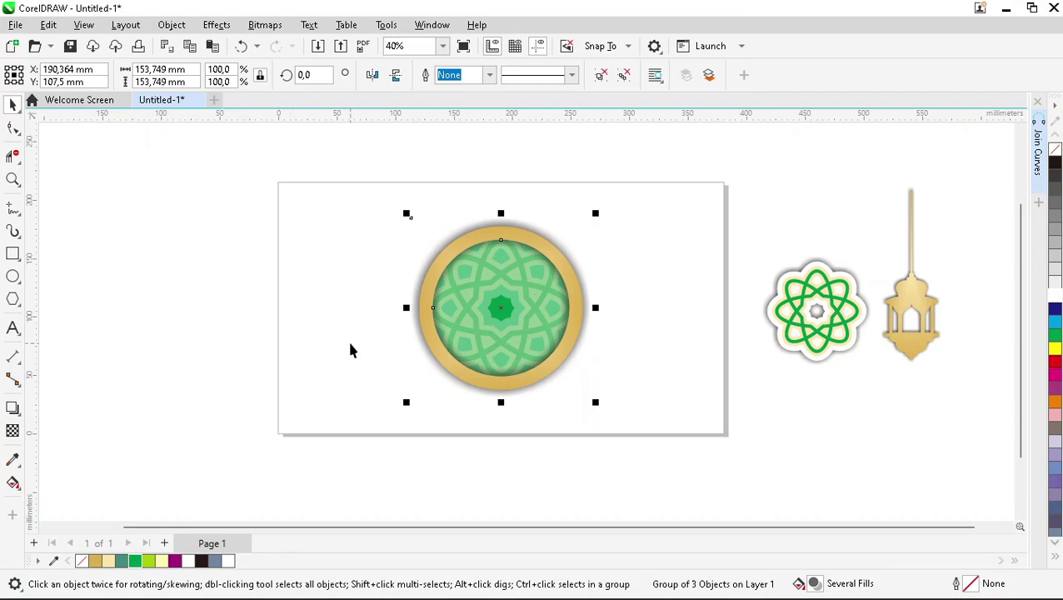
scroll(492, 348, "up", 2)
left_click_drag(644, 142, 608, 166)
key("Escape")
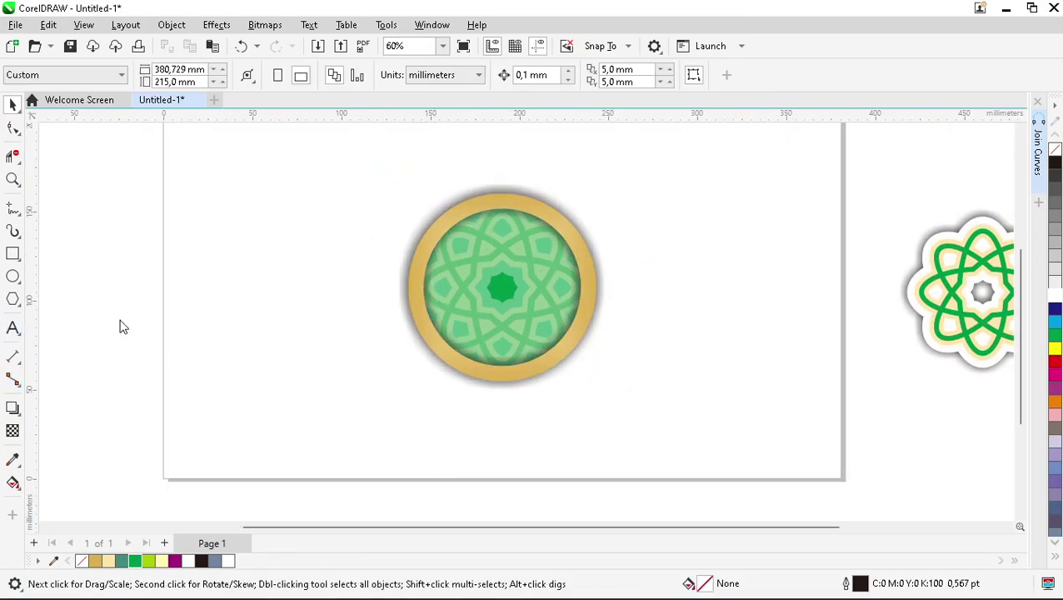
Write the greeting "Selamat Hari Raya", "Idul Adha" and "1443 H / 2022 M" on three lines beside the medallion.
key("F8")
type("Selamat Hari")
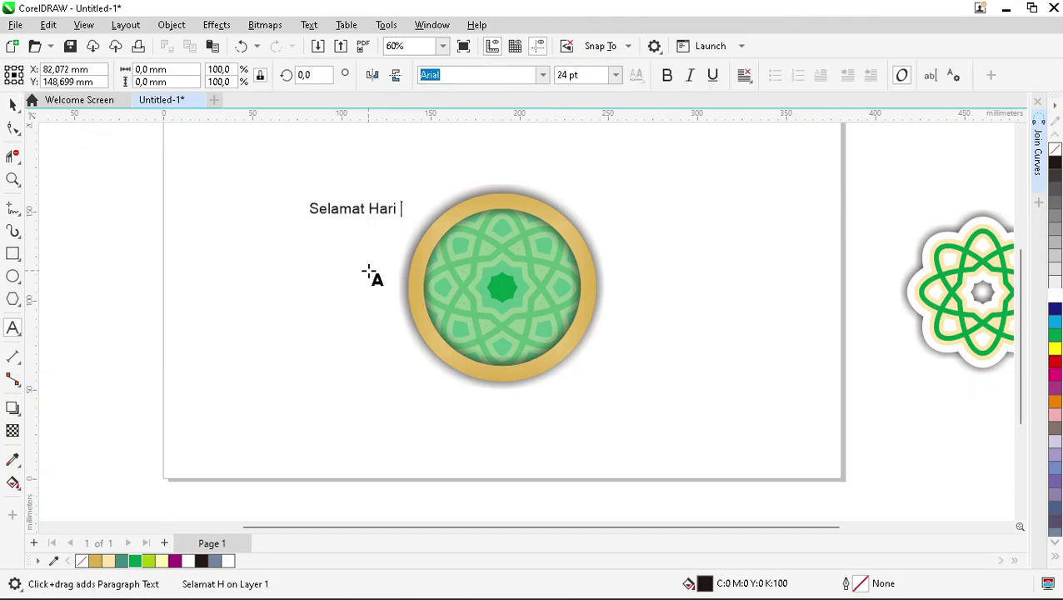
type(" Raya")
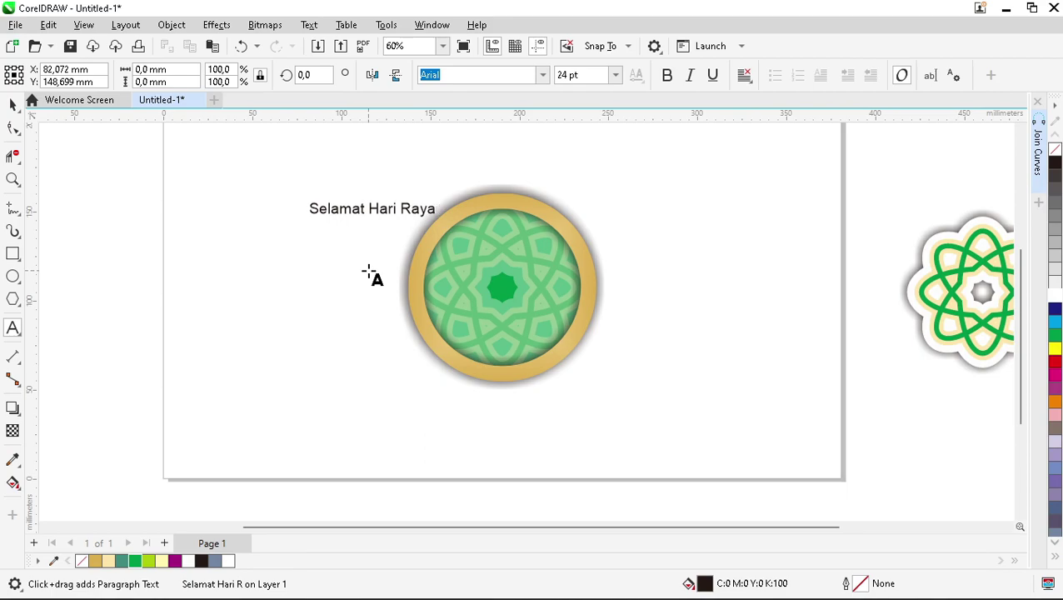
key("Return")
type("Idul Adh")
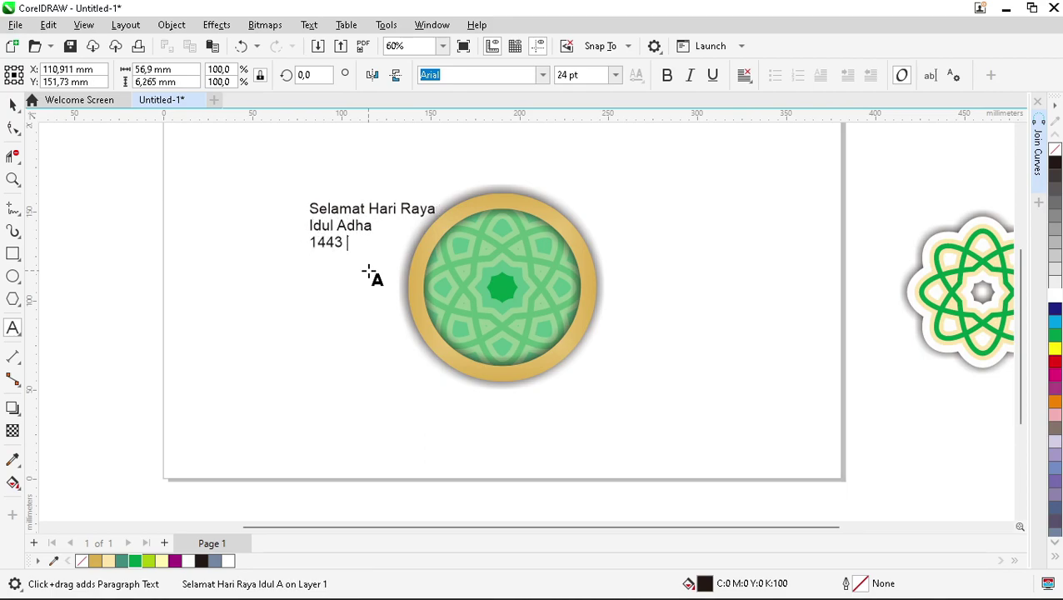
type("a")
key("Return")
type("1443 H / 2022 M")
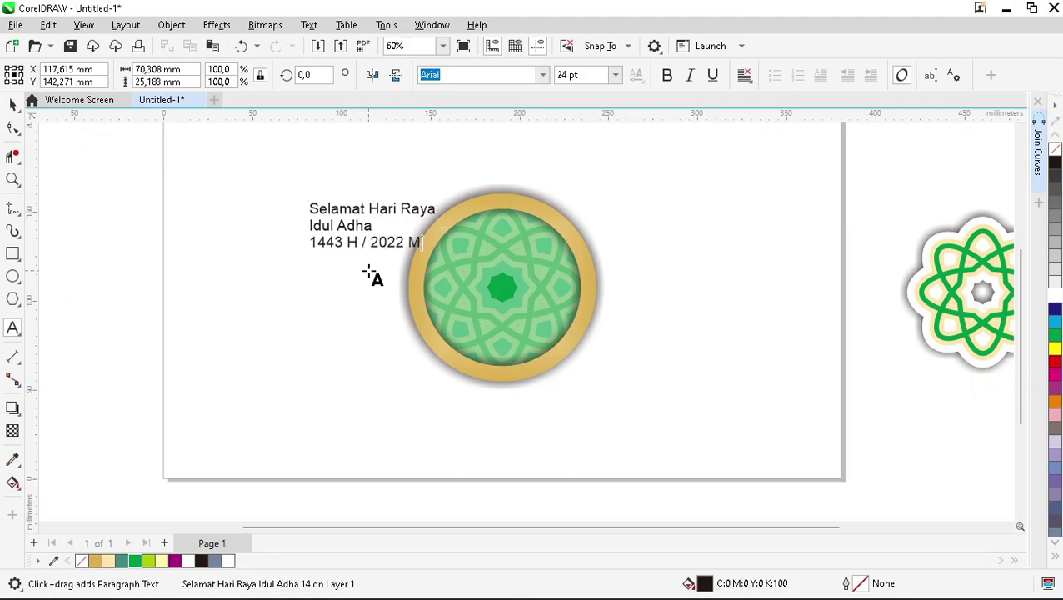
left_click(12, 105)
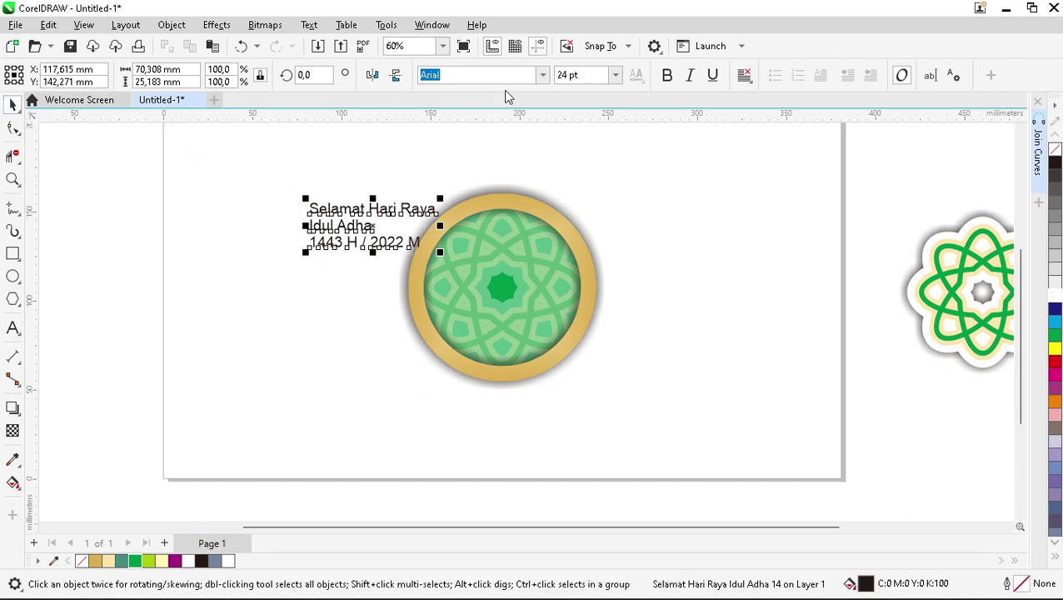
Centre-align the greeting lines and enlarge the text to about 37.9 pt across the middle of the medallion.
left_click(746, 75)
left_click(767, 131)
left_click_drag(324, 244, 454, 305)
scroll(456, 306, "up", 1)
left_click_drag(608, 241, 663, 213)
key("Escape")
left_click(574, 278)
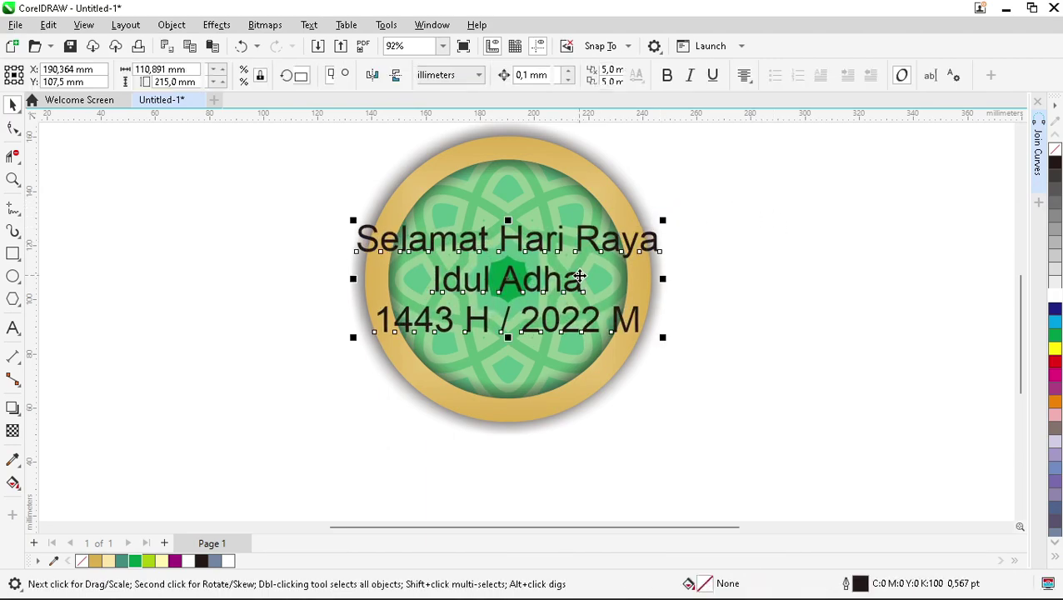
Make the greeting text bold and separate the "1443 H / 2022 M" line, placing it below and right of the medallion.
left_click(667, 75)
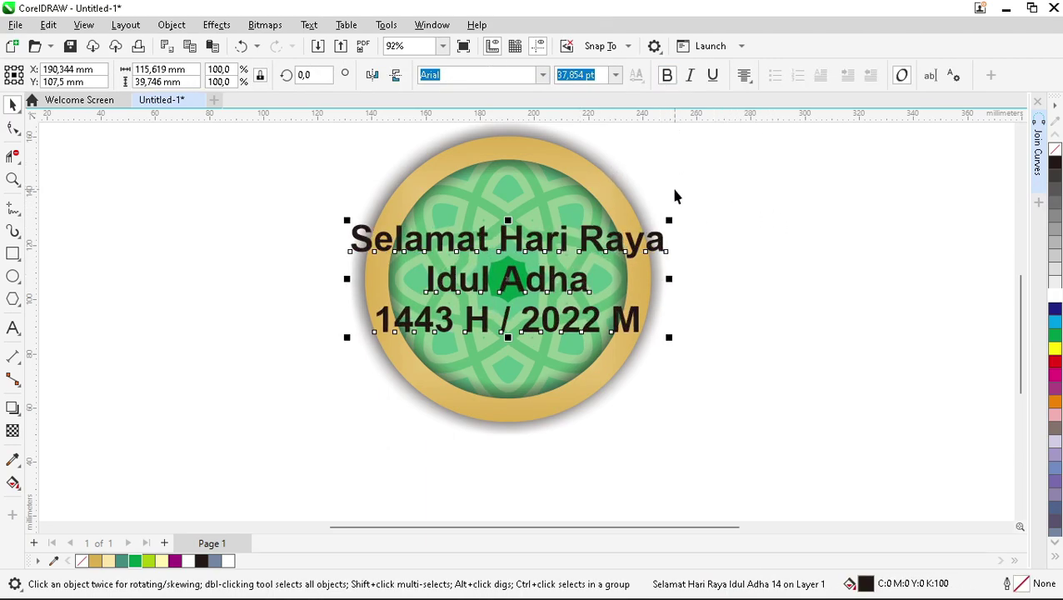
left_click(750, 270)
scroll(420, 351, "down", 1)
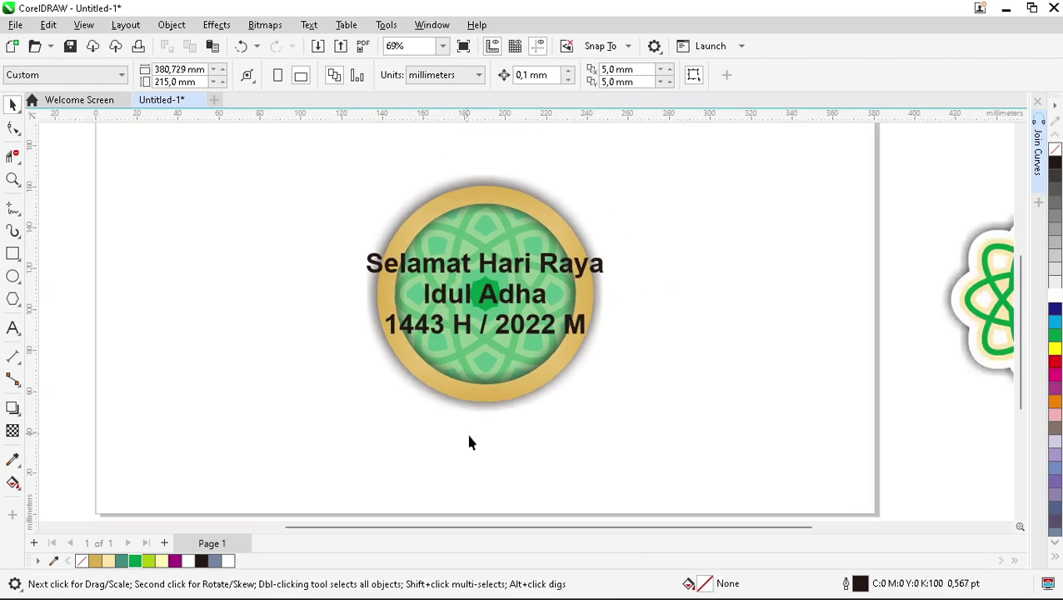
scroll(466, 440, "up", 1)
left_click_drag(509, 327, 716, 442)
Set "Idul Adha" in Awesome Free Font and enlarge it to about 95.9 pt.
left_click(511, 287)
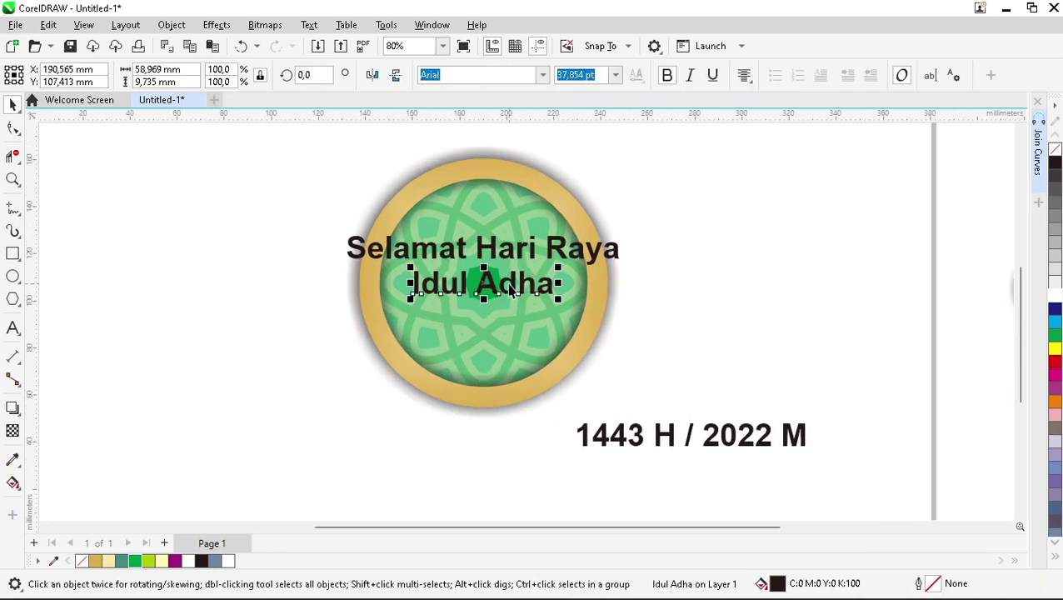
left_click(543, 75)
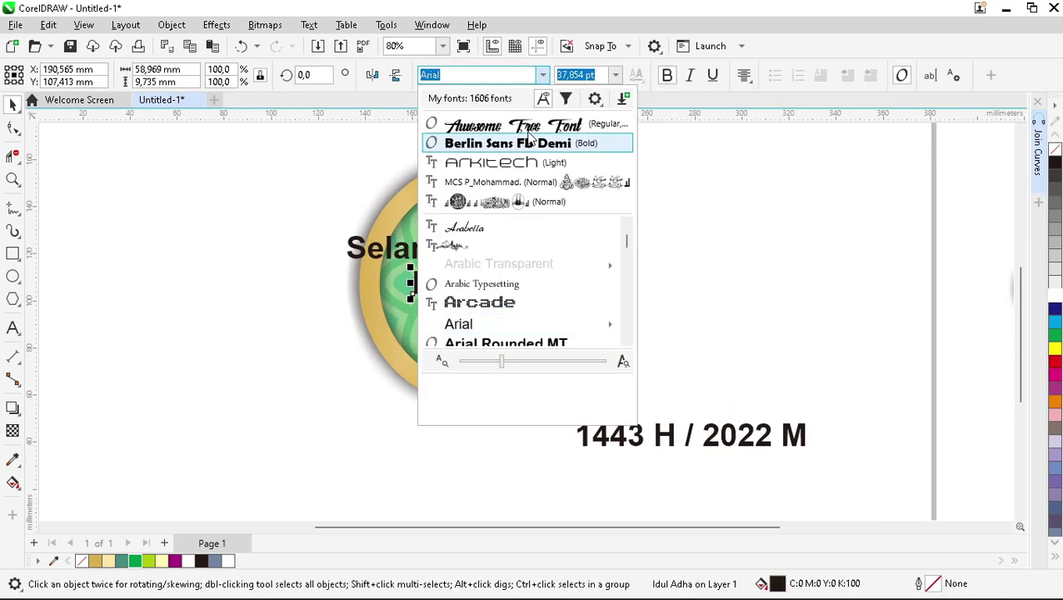
left_click(523, 127)
left_click_drag(569, 266, 669, 230)
Move "Idul Adha" down so it lies across the lower edge of the gold ring.
left_click_drag(488, 311, 514, 327)
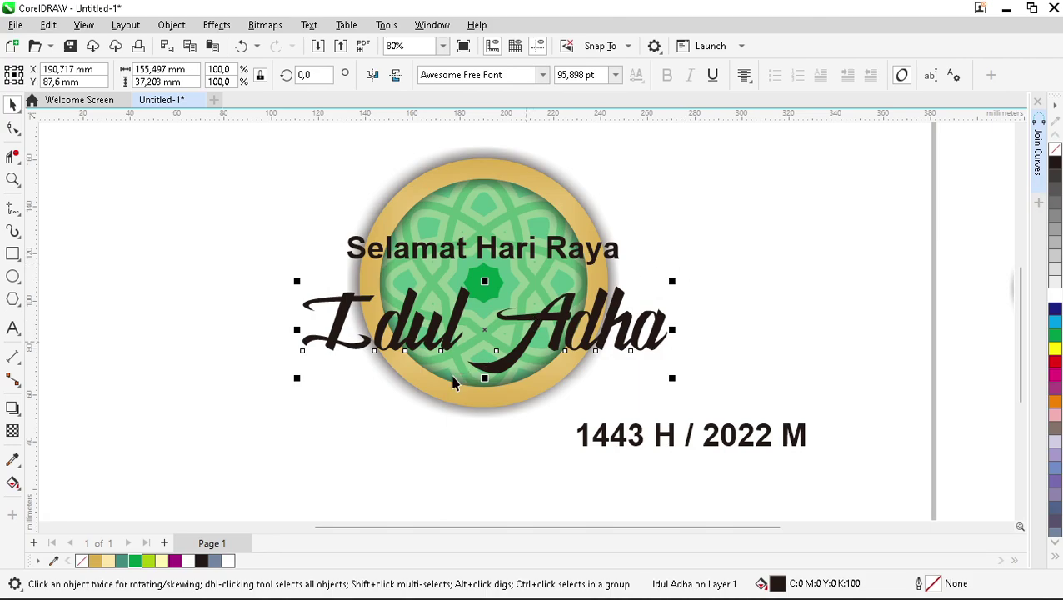
scroll(457, 376, "down", 2)
scroll(451, 372, "up", 4)
left_click_drag(512, 255, 517, 316)
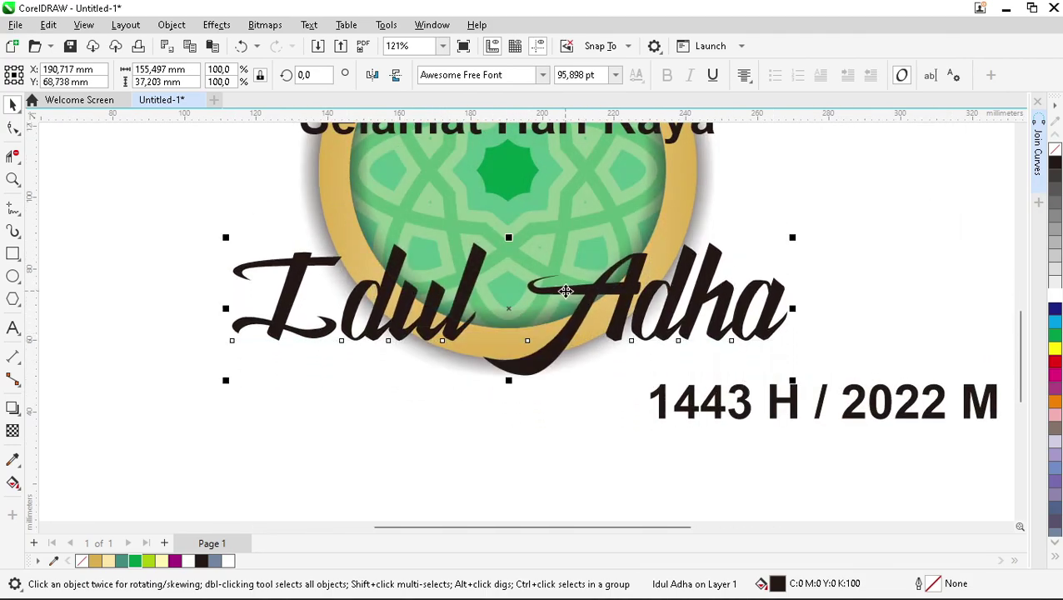
key("Escape")
Set the "1443 H / 2022 M" line to 14 pt and scale it up to fit just beneath "Adha".
scroll(658, 385, "down", 2)
scroll(671, 360, "up", 2)
left_click(671, 360)
left_click_drag(677, 356, 584, 318)
left_click(616, 75)
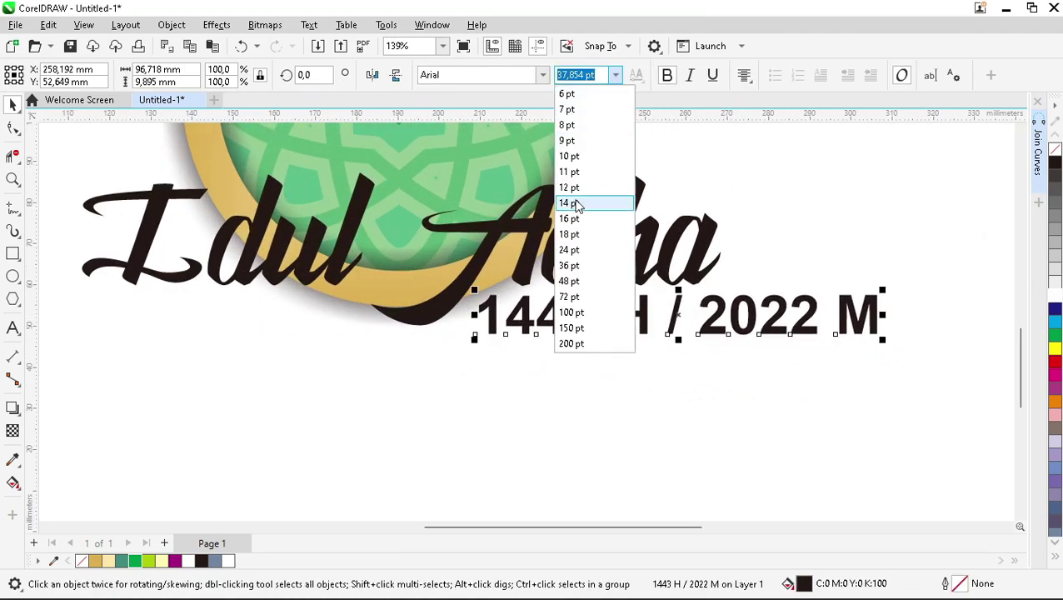
left_click(577, 202)
left_click_drag(568, 309, 528, 311)
left_click_drag(628, 311, 700, 351)
Line up the "1443 H / 2022 M" text with the right end of "Idul Adha".
left_click(440, 318, "shift")
left_click(506, 364)
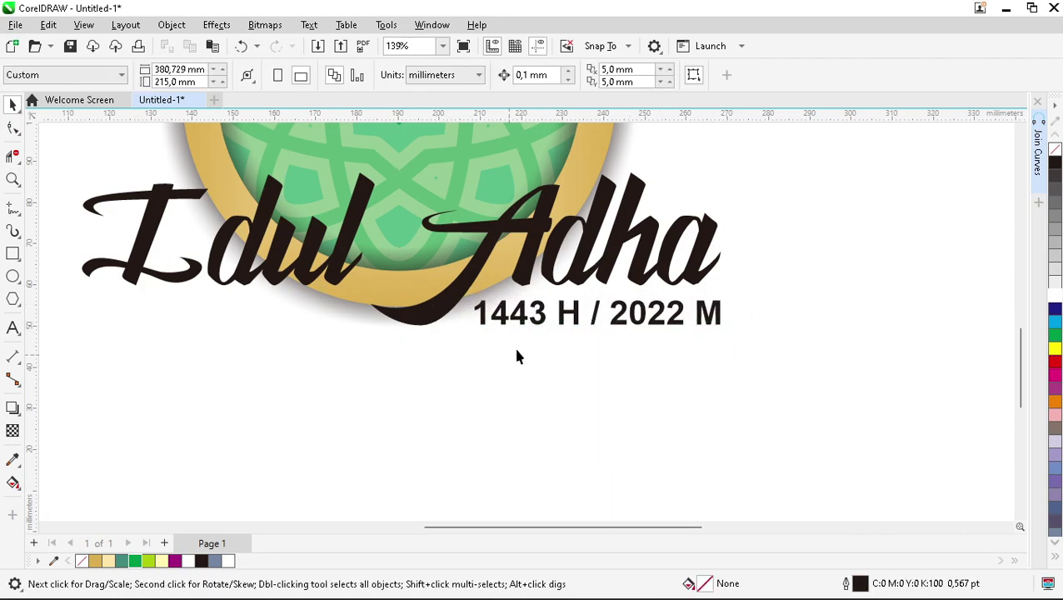
left_click(579, 319)
left_click(439, 312, "shift")
left_click(784, 265)
Move "Selamat Hari Raya" down to just above "Idul Adha" and centre the two lines horizontally.
scroll(748, 302, "down", 2)
scroll(750, 308, "down", 1)
scroll(583, 164, "up", 2)
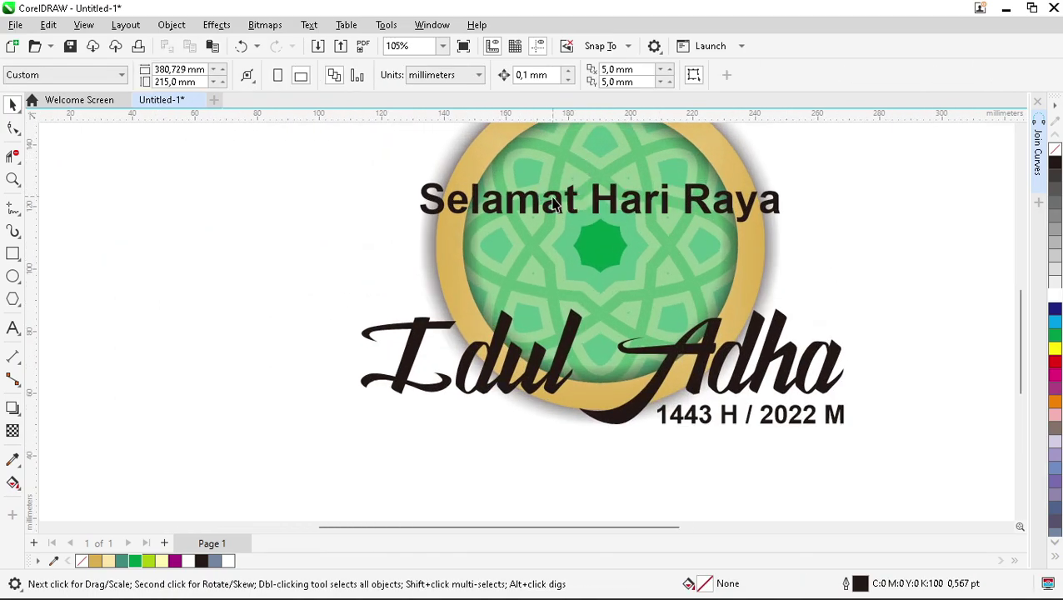
left_click_drag(595, 200, 608, 276)
scroll(583, 283, "down", 1)
scroll(562, 287, "up", 1)
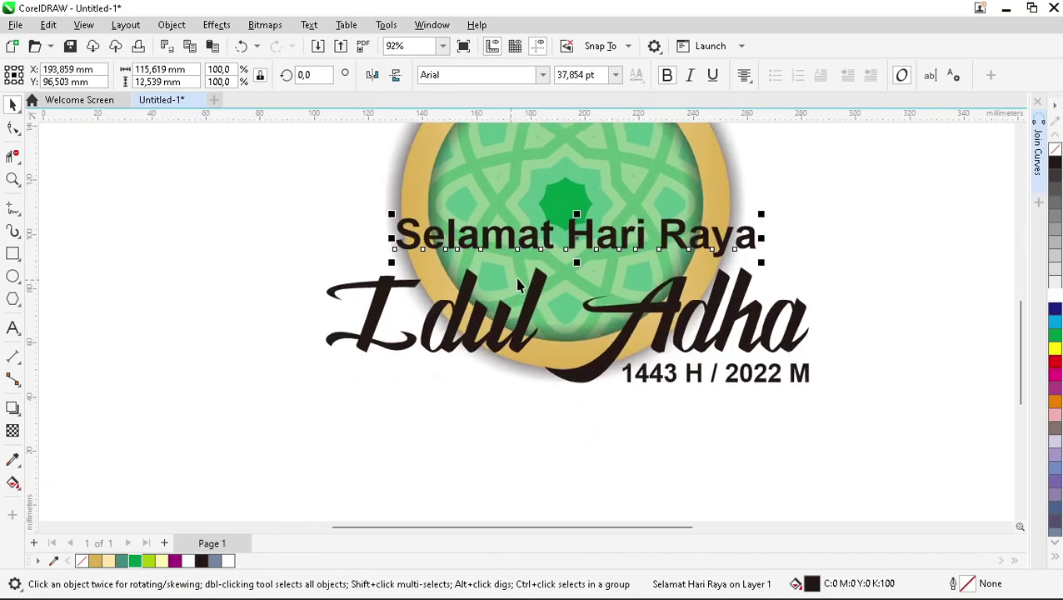
key("Down")
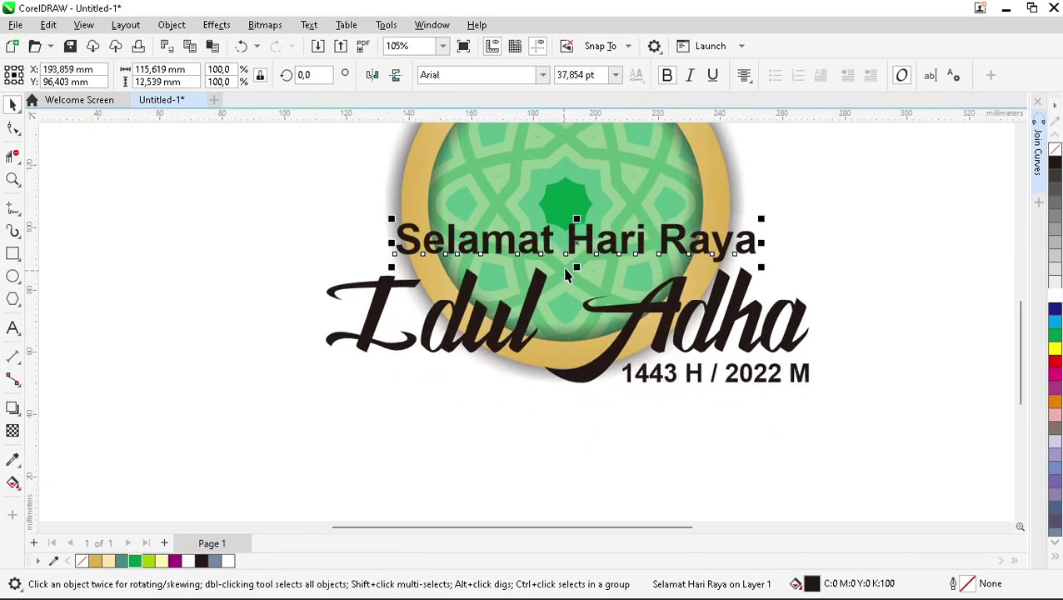
left_click(525, 324, "shift")
key("c")
left_click(883, 240)
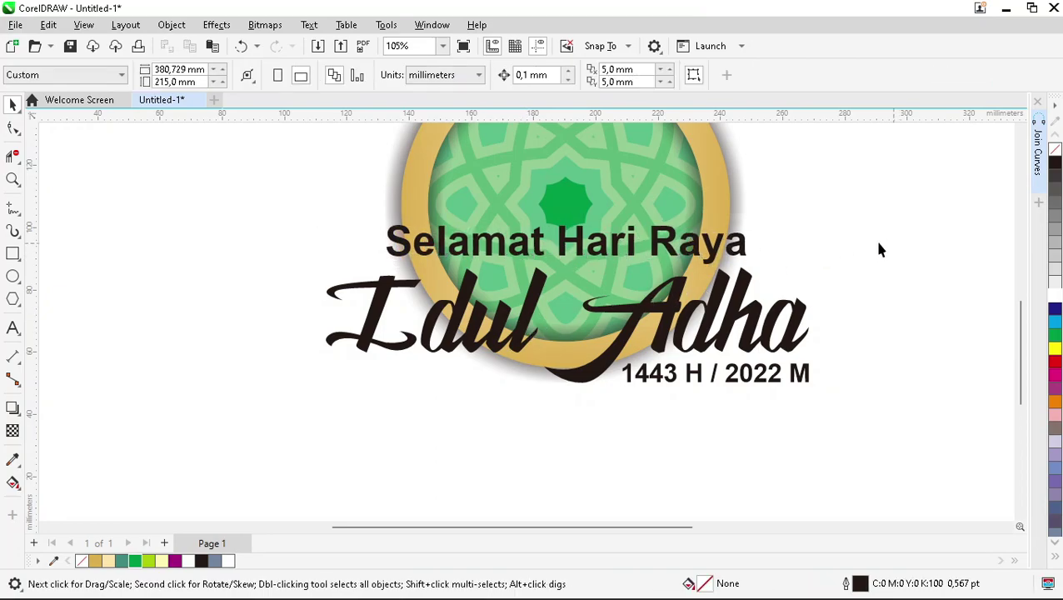
Colour "Selamat Hari Raya" and "1443 H / 2022 M" green, and "Idul Adha" purple.
scroll(492, 210, "down", 1)
scroll(392, 232, "up", 1)
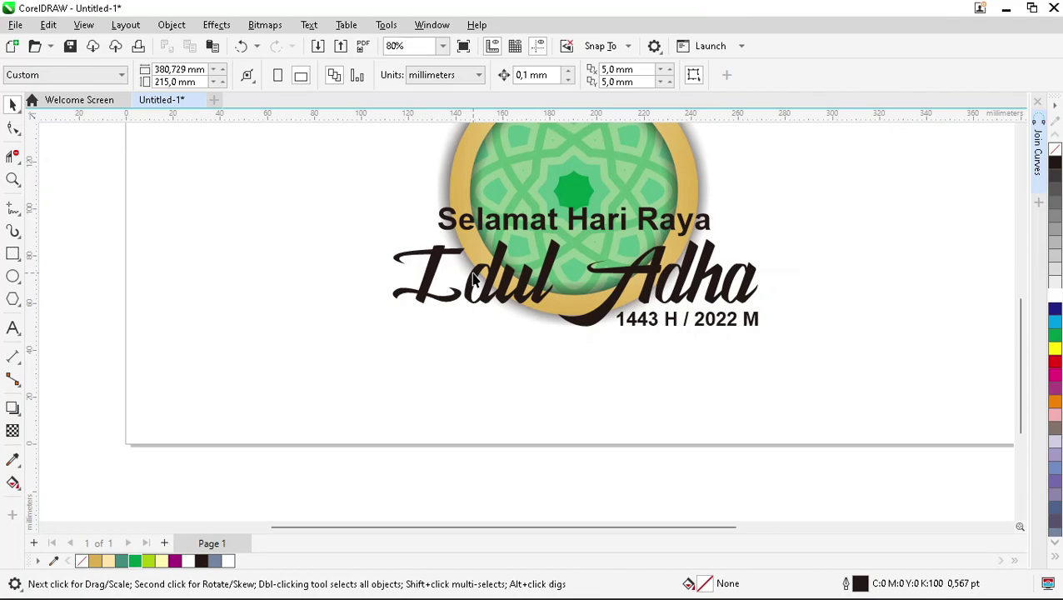
left_click(585, 218)
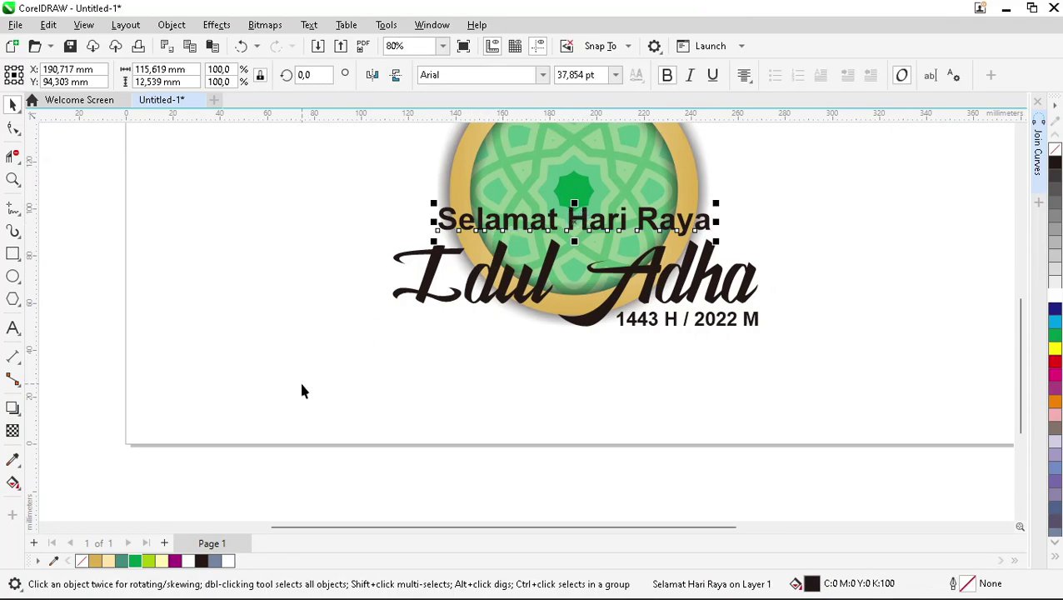
left_click(135, 561)
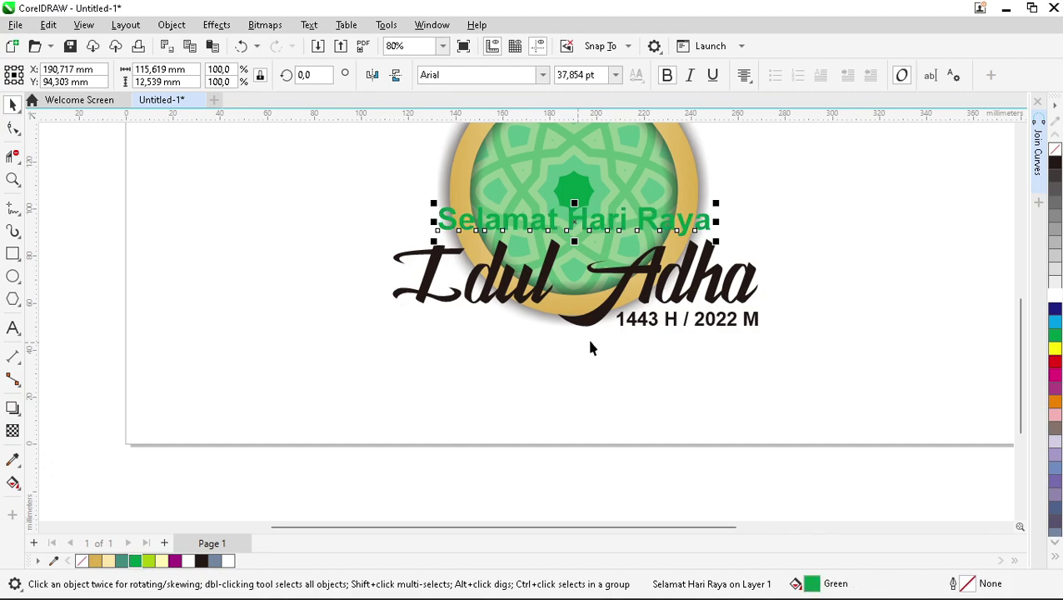
left_click(667, 323)
left_click(136, 561)
left_click(528, 290)
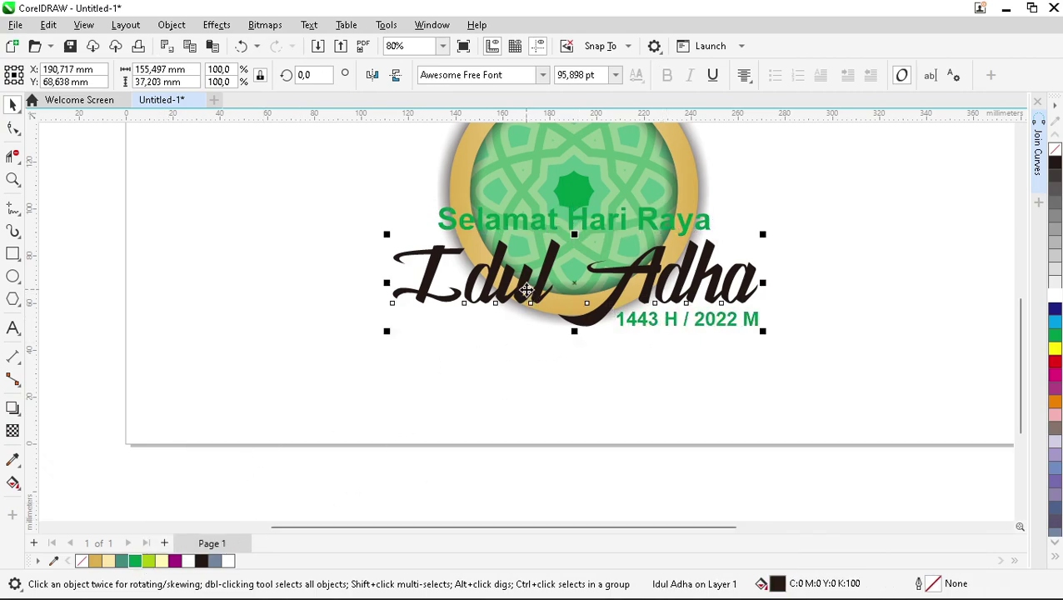
left_click(173, 561)
left_click(309, 337)
Place a copy of the three text lines to the left of the medallion.
scroll(583, 225, "up", 2)
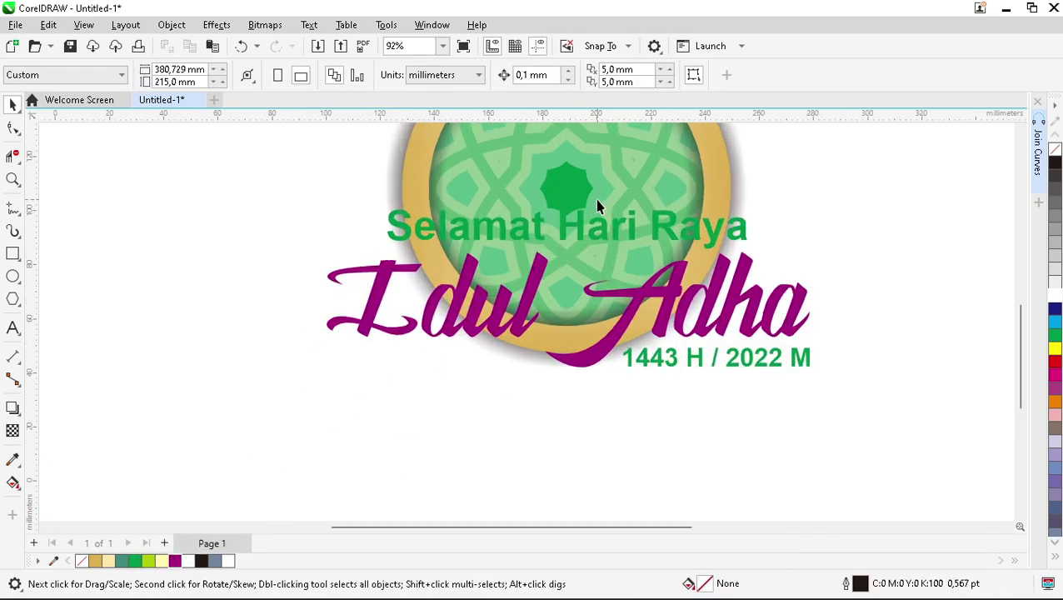
scroll(533, 225, "up", 1)
scroll(667, 258, "down", 1)
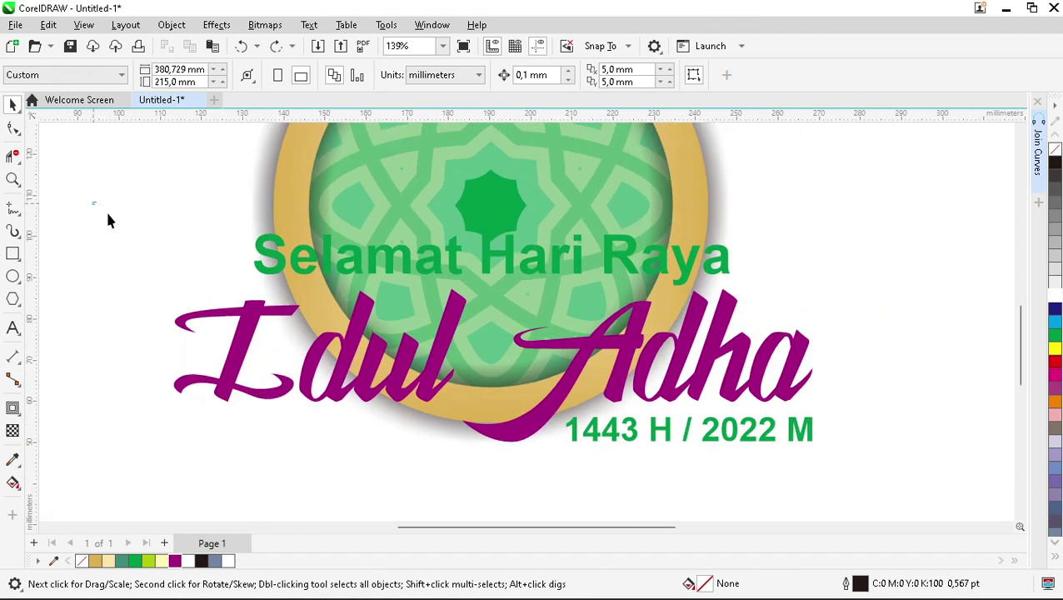
left_click_drag(935, 500, 935, 499)
scroll(764, 309, "down", 2)
left_click_drag(582, 333, 118, 337)
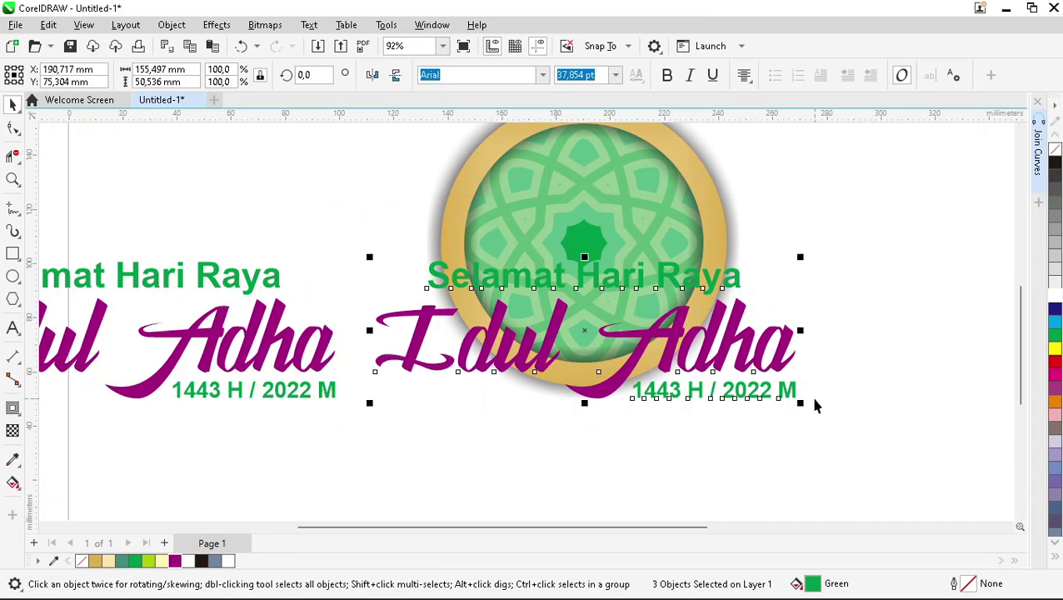
Convert the three text lines over the medallion to curves and weld them into one shape.
key("ctrl+q")
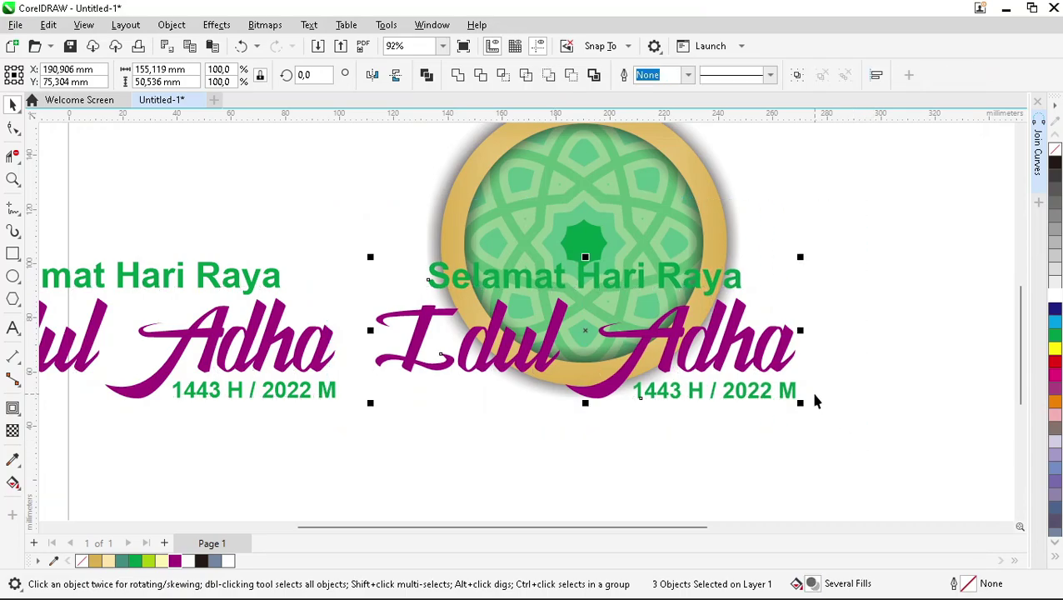
left_click(458, 75)
scroll(602, 299, "up", 1)
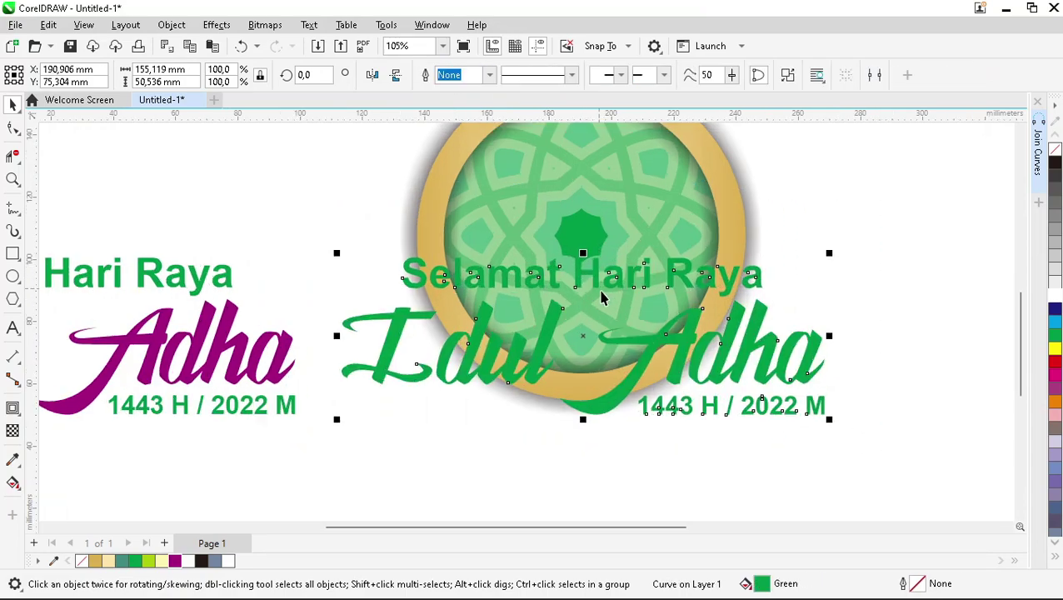
Add a one-step outside contour of about 2.23 mm around the welded greeting text.
left_click(12, 408)
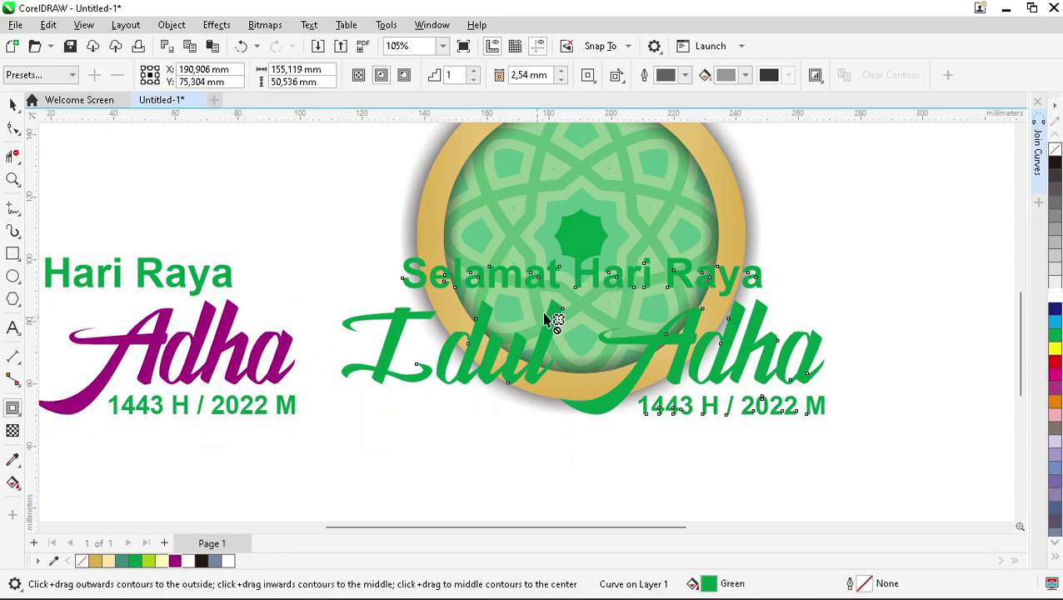
scroll(587, 275, "up", 1)
scroll(586, 276, "up", 4)
left_click_drag(584, 237, 622, 236)
Set the text contour to clockwise contour colours and round corners.
left_click(622, 81)
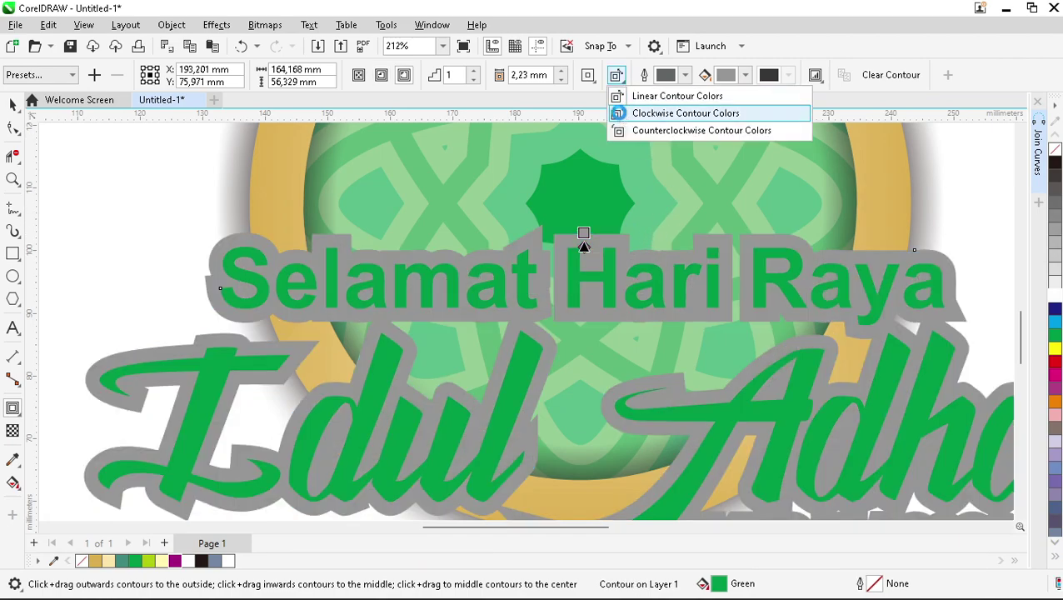
left_click(617, 113)
left_click(587, 75)
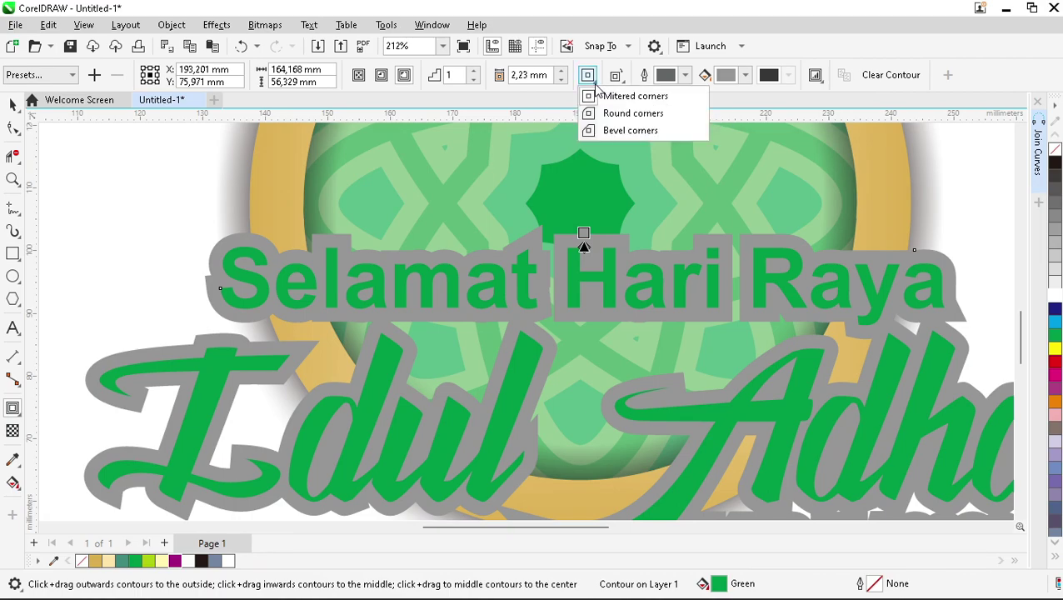
left_click(593, 112)
scroll(517, 234, "down", 3)
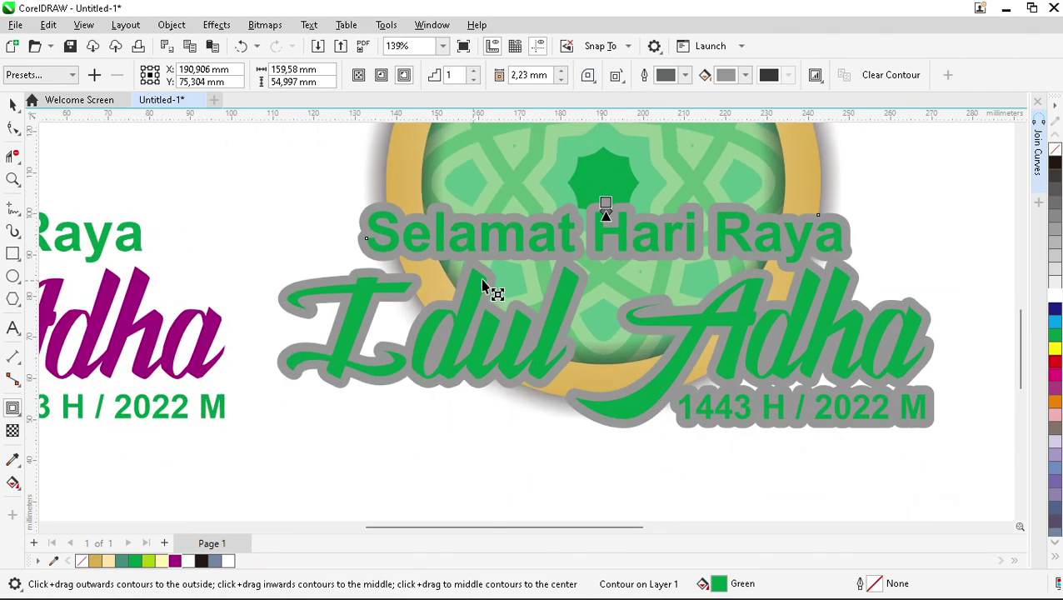
Fill the text contour with white and break it apart from the welded text.
key("space")
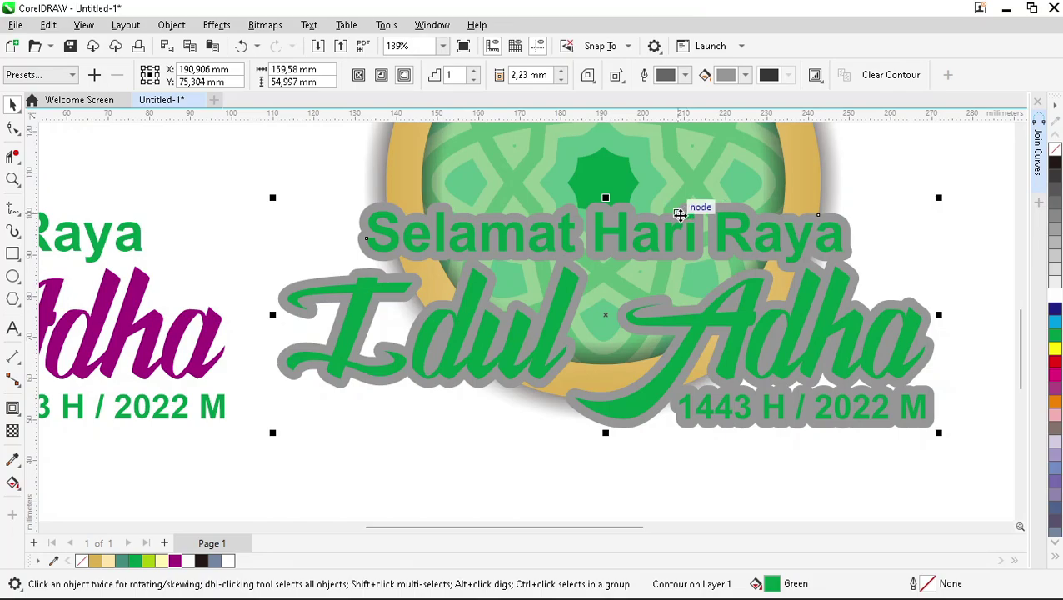
left_click(746, 75)
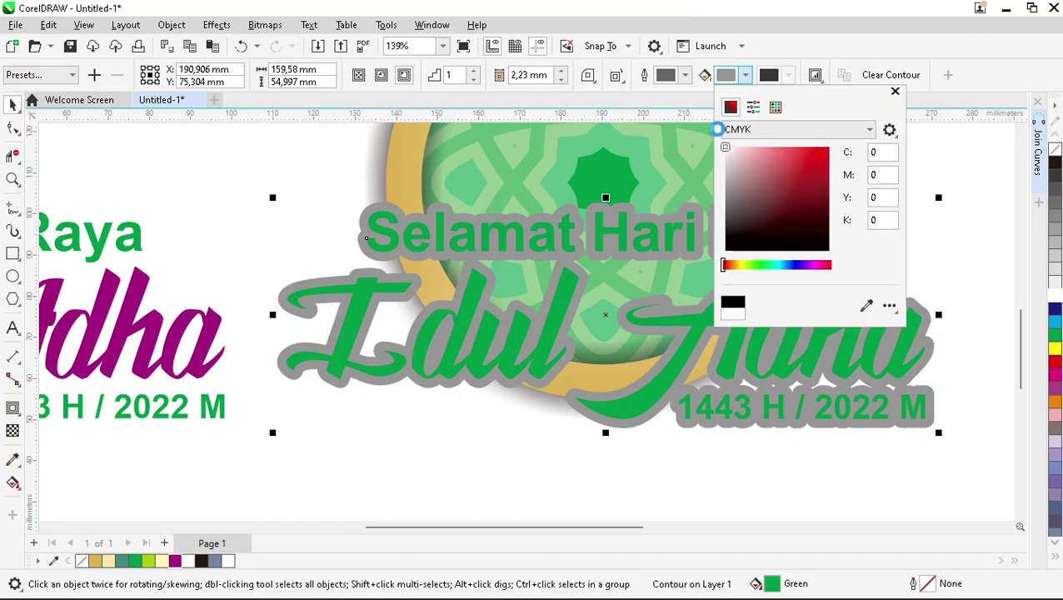
left_click(726, 148)
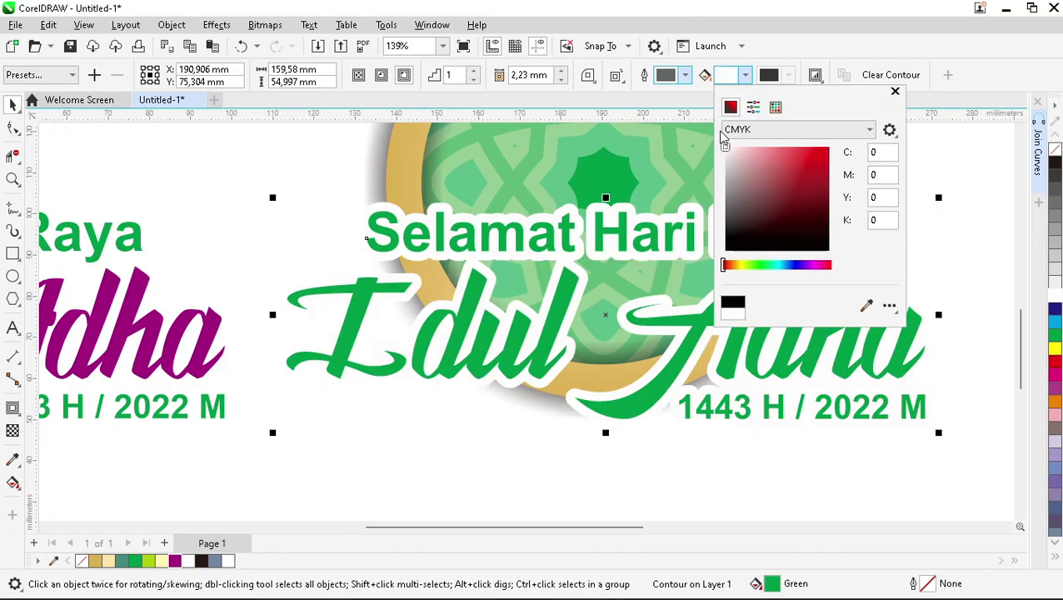
right_click(647, 212)
left_click(718, 230)
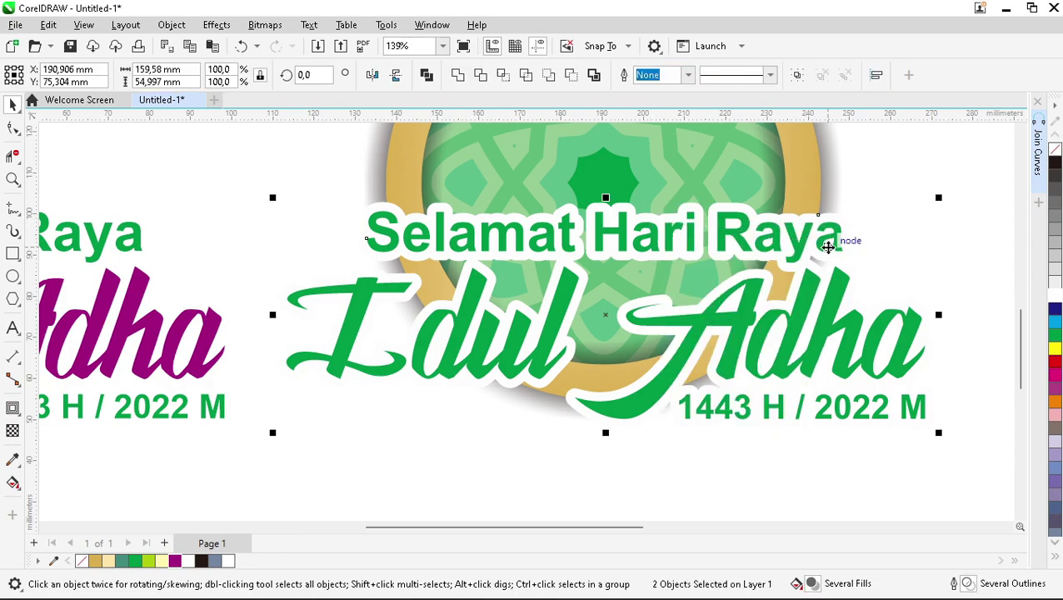
Apply a Small Glow shadow to the greeting text and its white outline, coloured black with feathering 10.
left_click(16, 412)
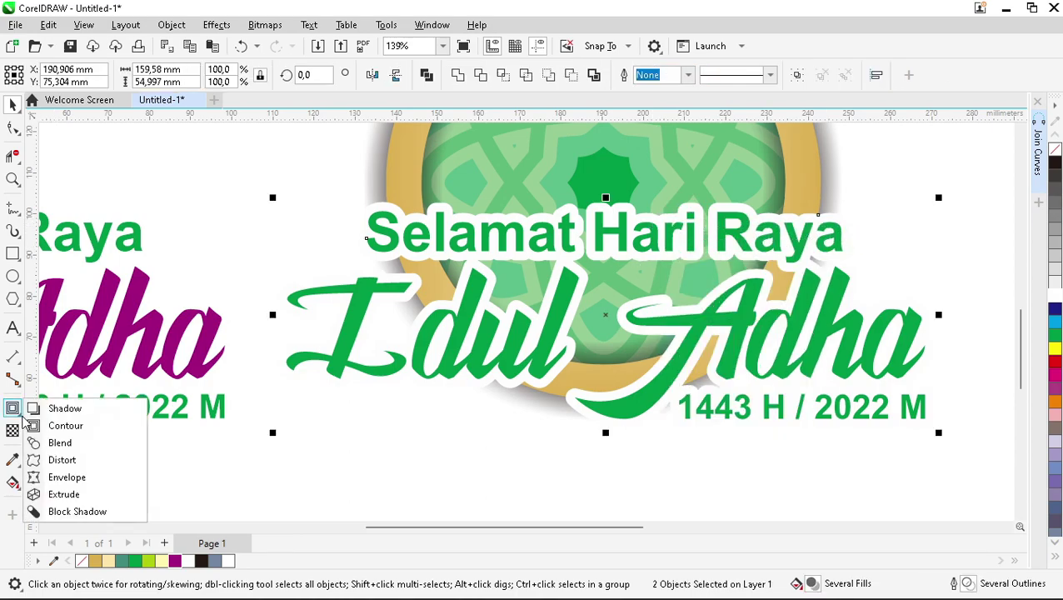
left_click(46, 409)
left_click(38, 75)
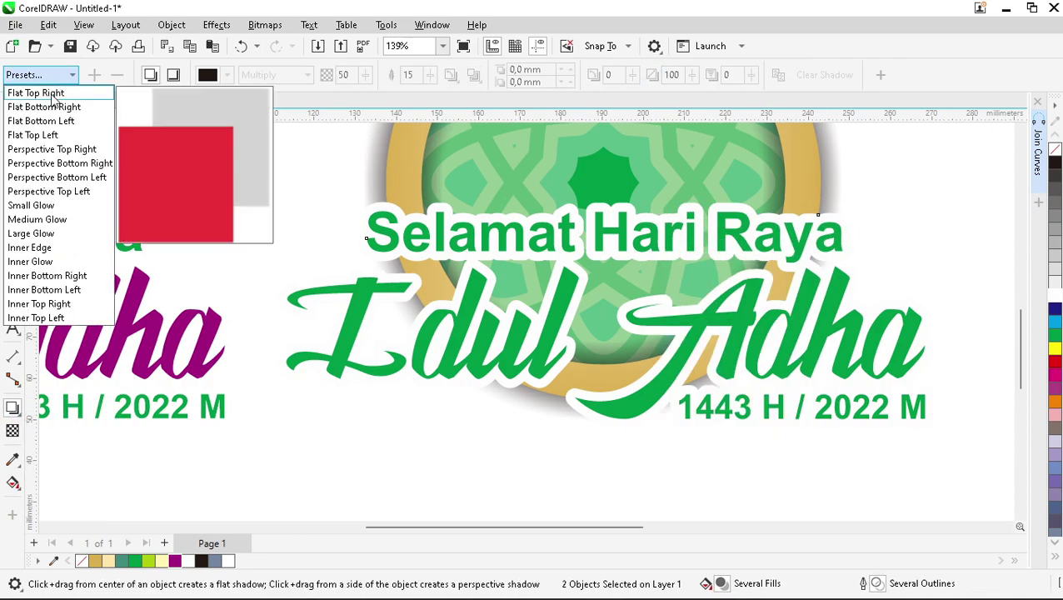
left_click(31, 205)
left_click(226, 75)
left_click(224, 156)
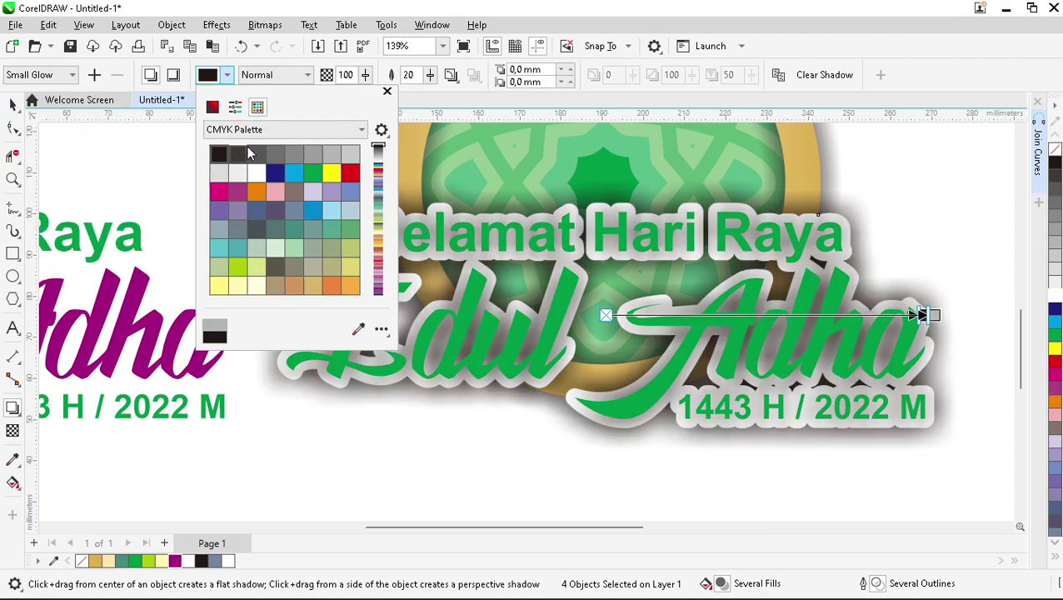
left_click(409, 75)
type("10")
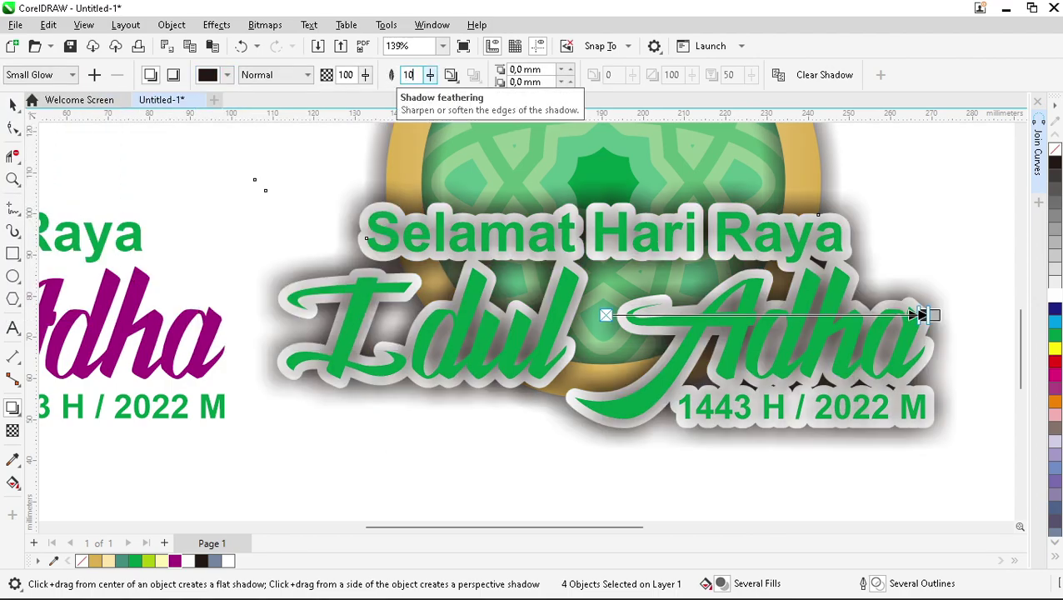
key("Return")
key("space")
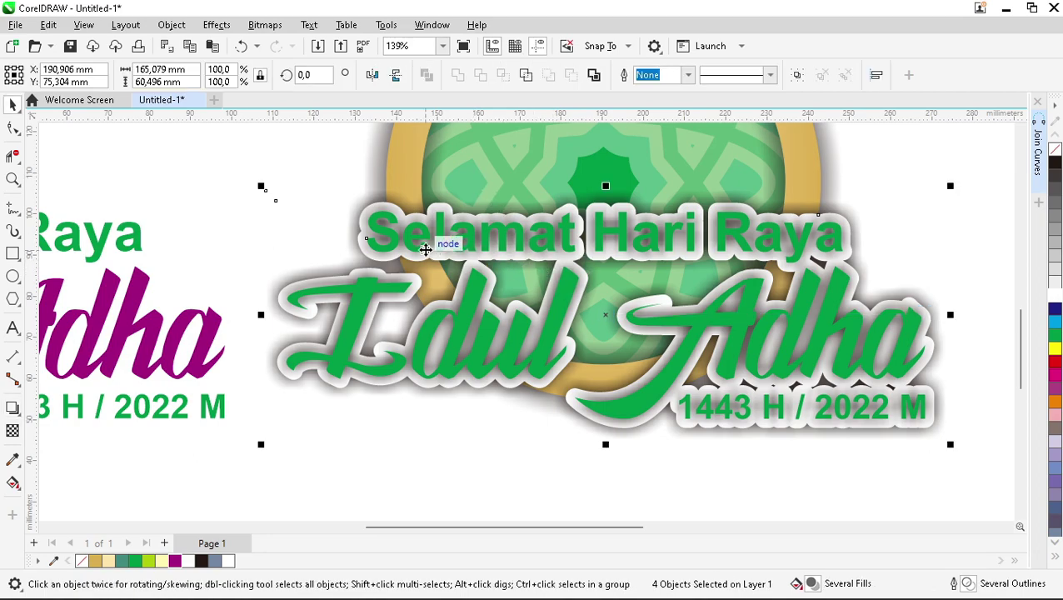
Delete the green welded text and move the three original text lines onto the white outline over the medallion.
left_click(378, 238)
key("Delete")
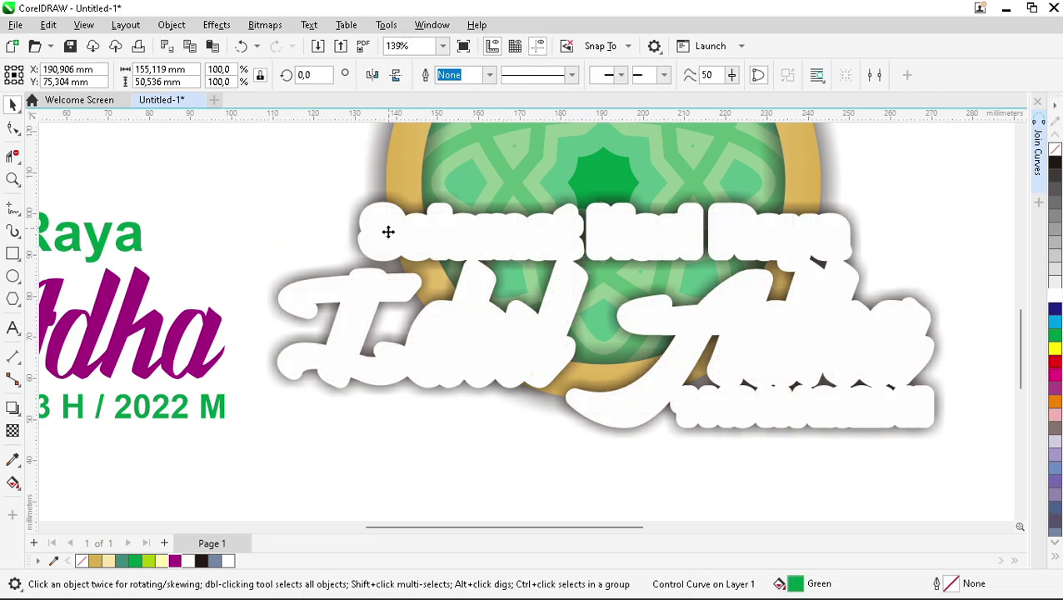
scroll(735, 340, "down", 2)
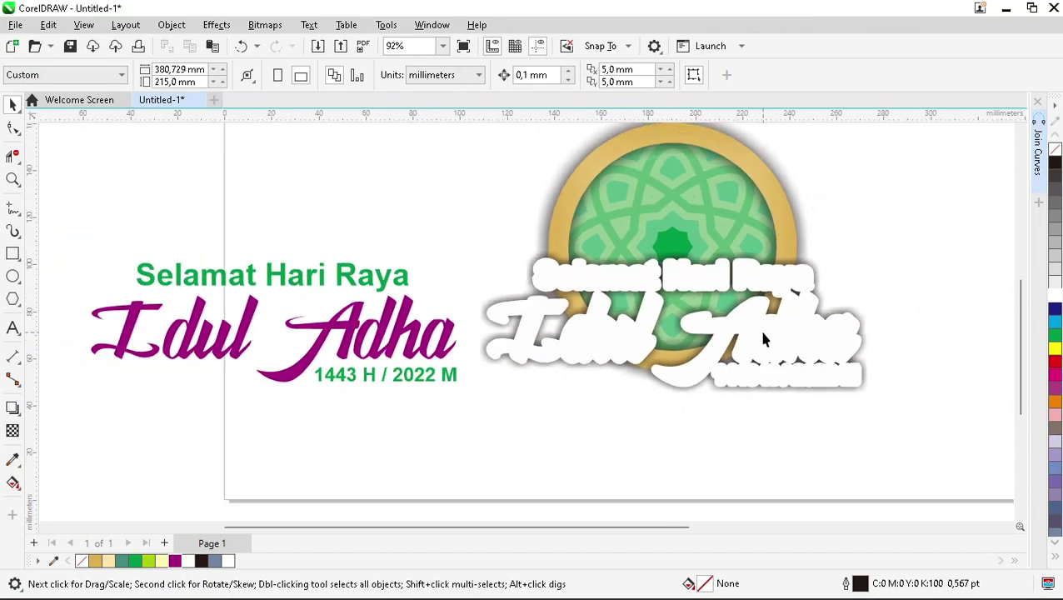
scroll(492, 313, "up", 1)
left_click(397, 352)
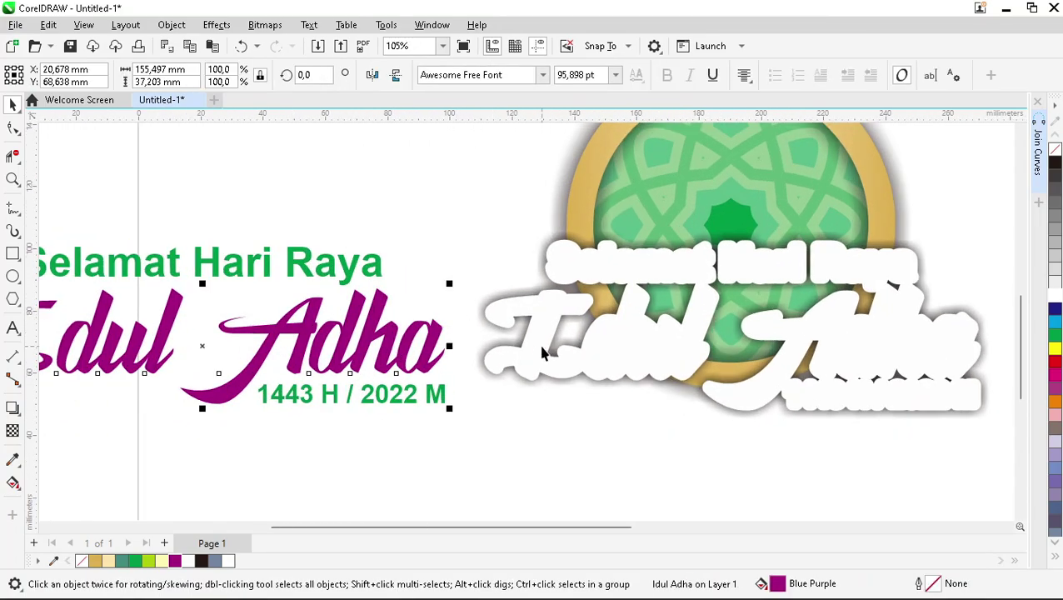
scroll(542, 351, "down", 2)
left_click_drag(89, 221, 402, 415)
left_click_drag(375, 354, 723, 354)
key("Escape")
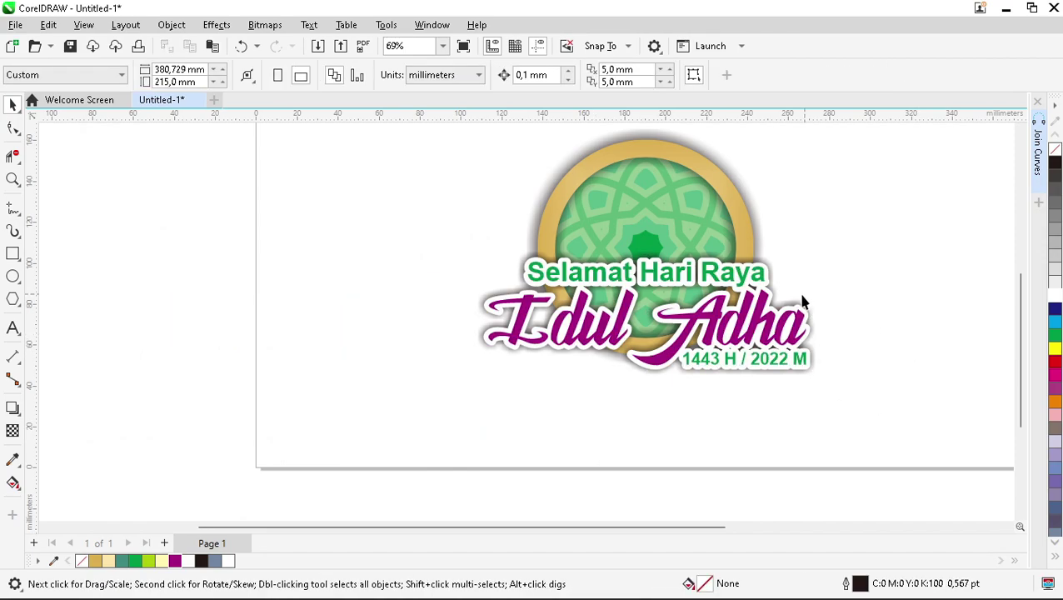
With the Pen tool, start a cloud outline with two outward arcs descending beside "Selamat" and the "I" of "Idul".
scroll(725, 254, "up", 2)
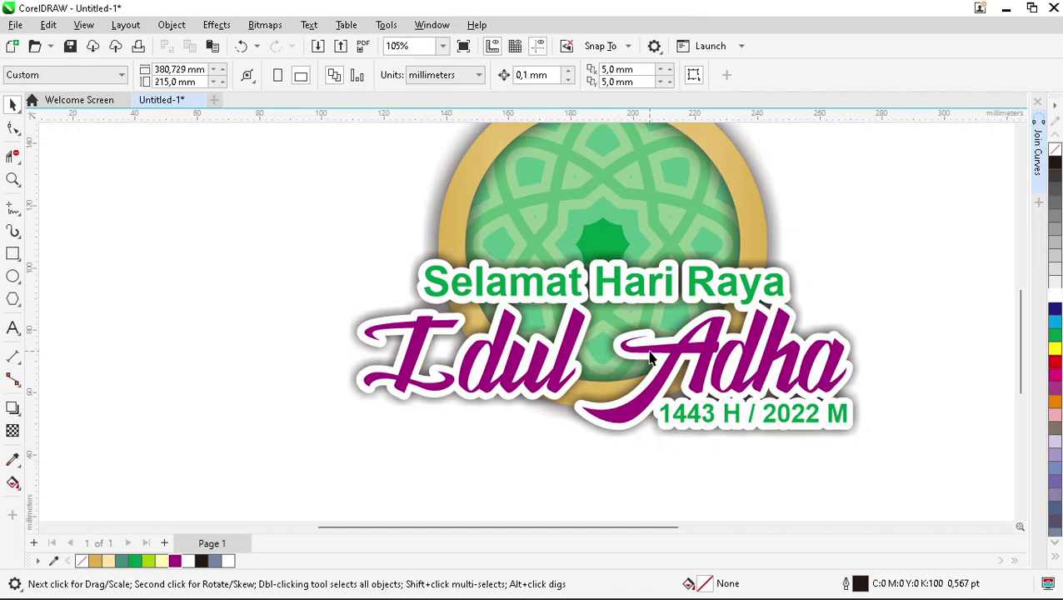
scroll(518, 385, "down", 3)
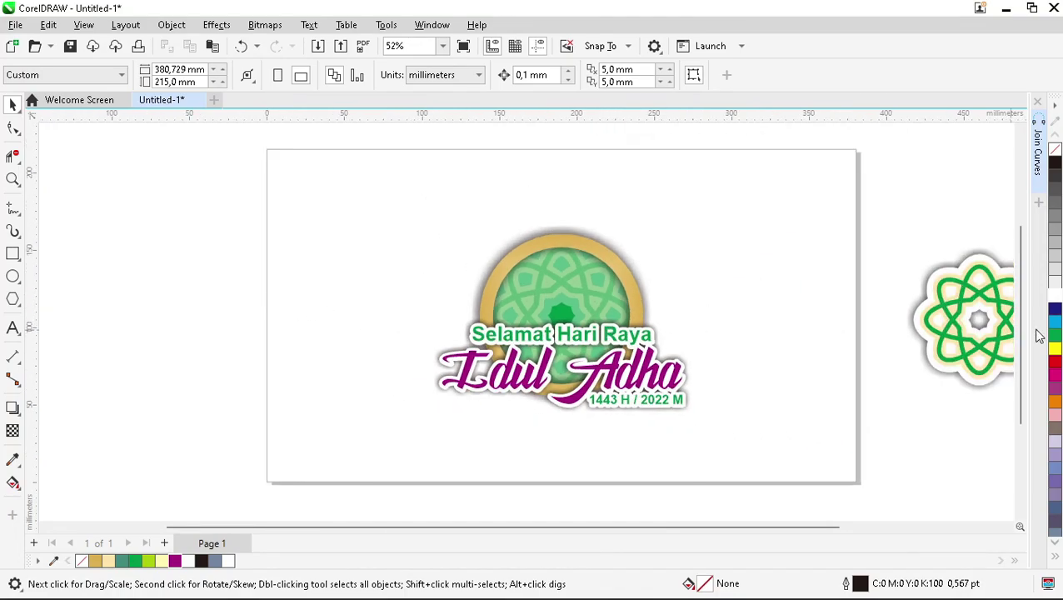
scroll(502, 396, "up", 4)
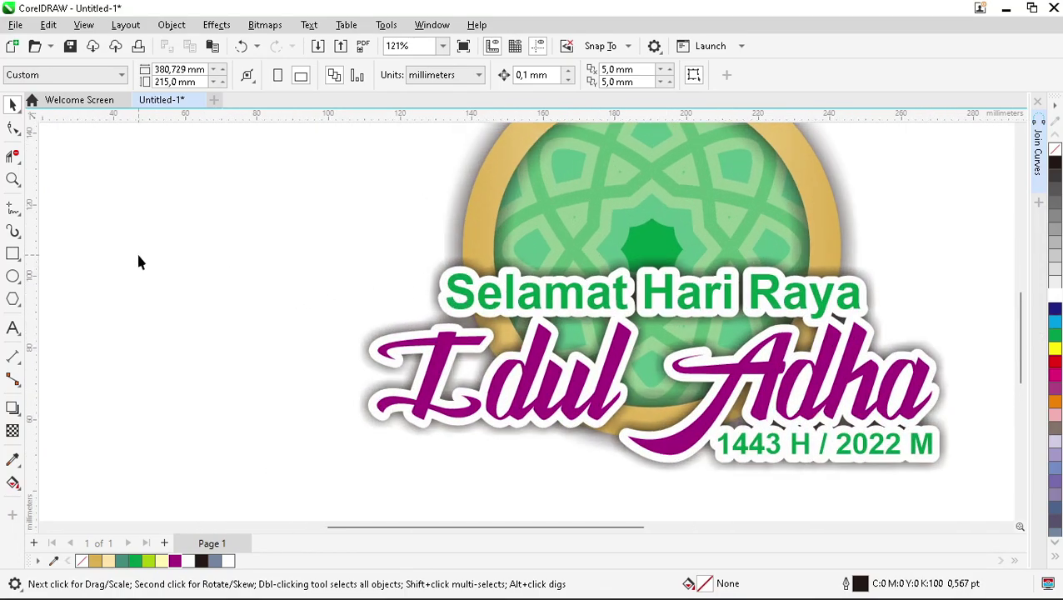
left_click(16, 210)
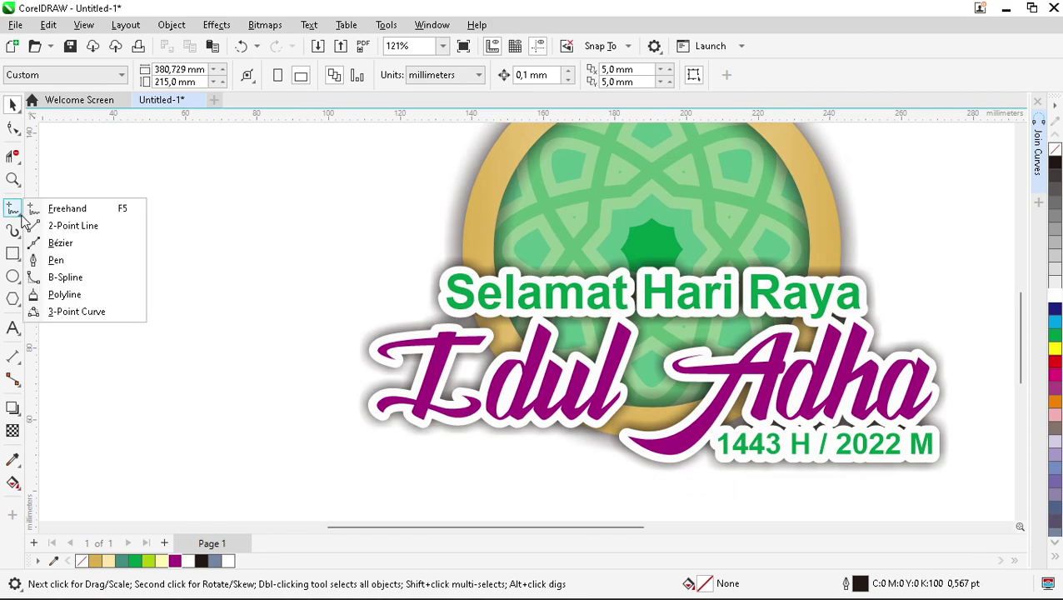
left_click(56, 261)
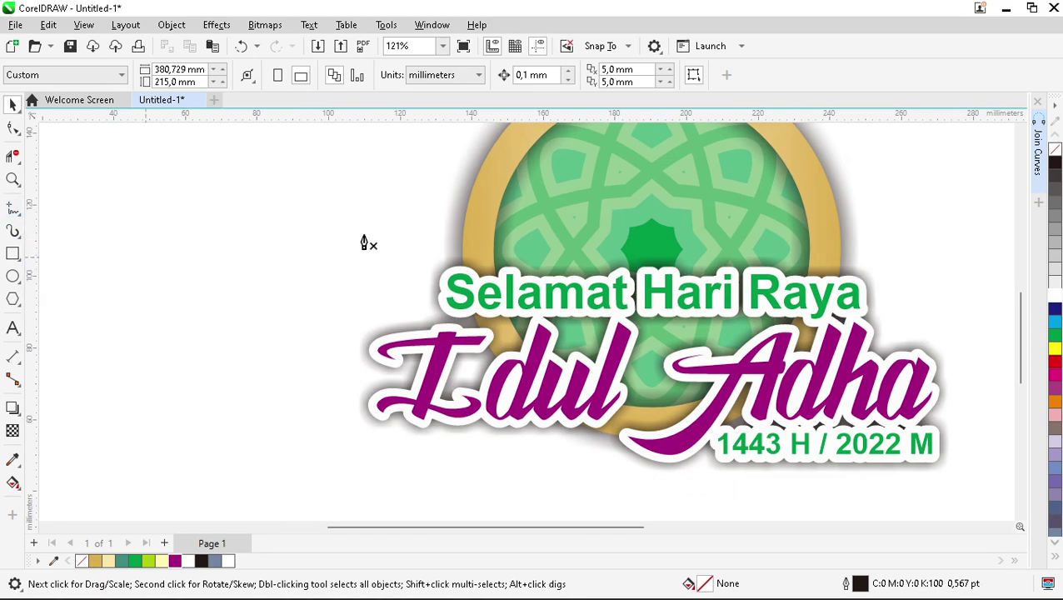
left_click(430, 216)
left_click_drag(399, 297, 428, 364)
double_click(400, 302)
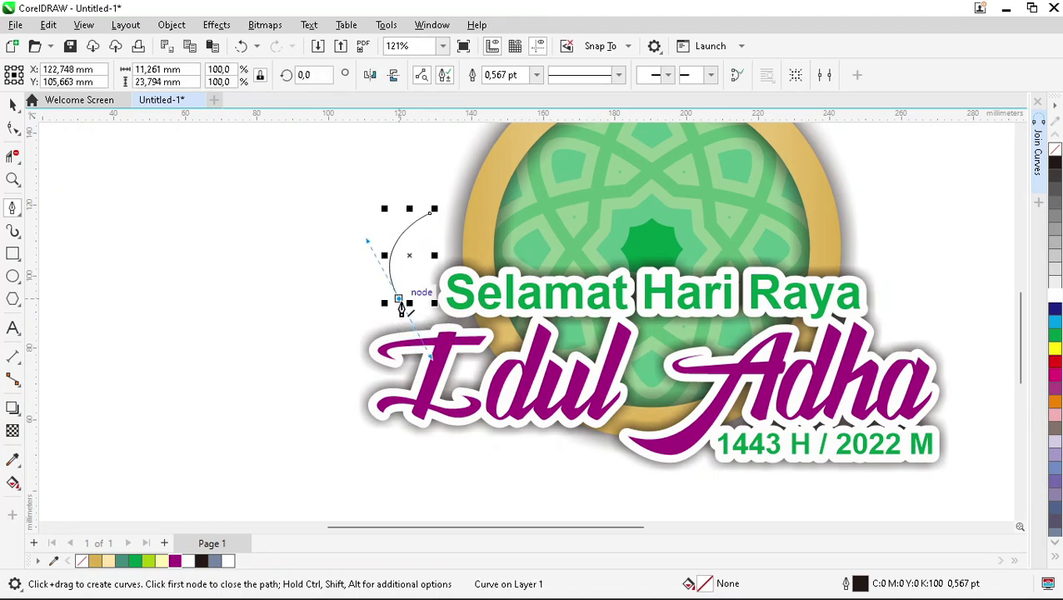
scroll(400, 305, "up", 3)
left_click(397, 300)
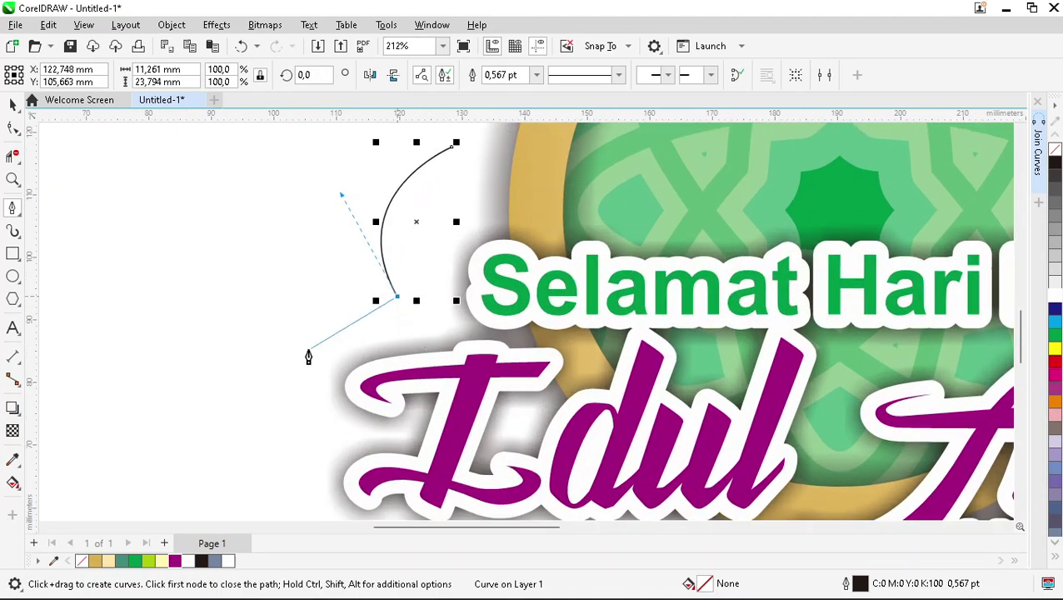
scroll(316, 351, "down", 2)
scroll(299, 367, "up", 2)
left_click_drag(316, 369, 366, 469)
left_click(316, 371)
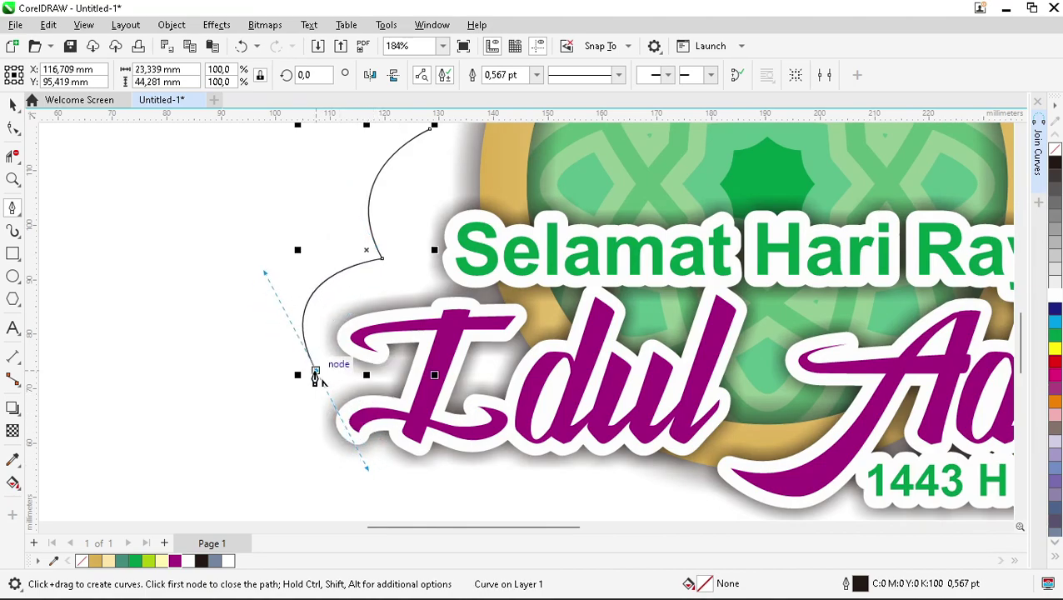
Continue the cloud outline around the lower-left corner of "Idul" and beneath its "I" with small scalloped arcs.
scroll(252, 302, "down", 1)
scroll(299, 396, "up", 2)
left_click_drag(343, 364, 367, 380)
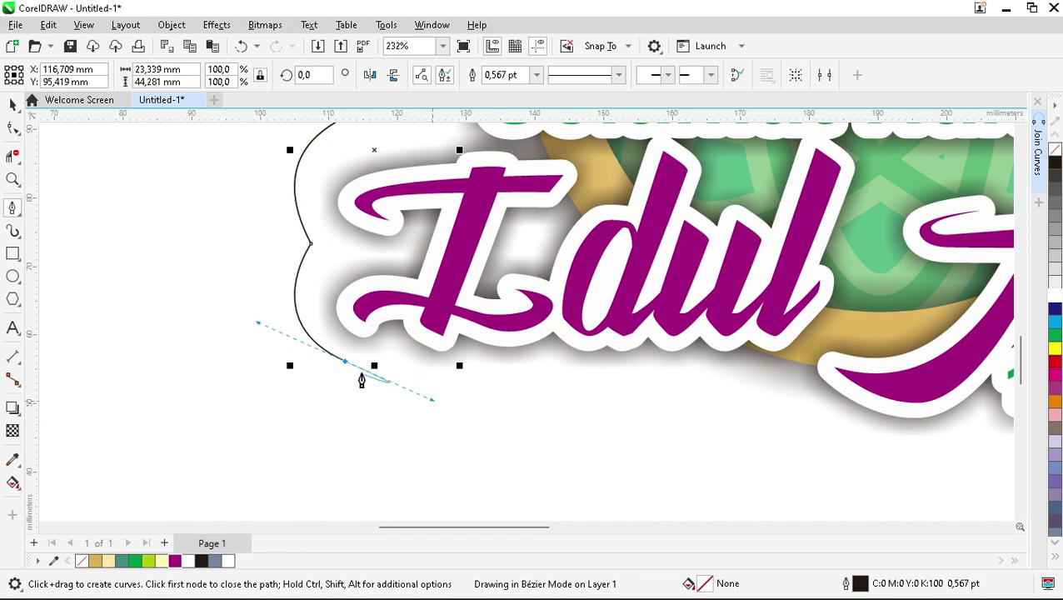
left_click(345, 361)
scroll(348, 375, "up", 2)
mouse_move(383, 343)
left_mouse_down()
mouse_move(454, 261)
mouse_move(443, 248)
left_mouse_up()
left_click(385, 336)
left_click(435, 302)
left_click_drag(501, 386, 548, 412)
left_click_drag(589, 357, 591, 335)
left_click(592, 343)
mouse_move(742, 360)
left_mouse_down()
mouse_move(795, 340)
mouse_move(744, 360)
left_mouse_up()
Extend the scalloped outline beneath "Idul" and the long stroke of the "A" up to the start of the date line.
scroll(744, 361, "down", 5)
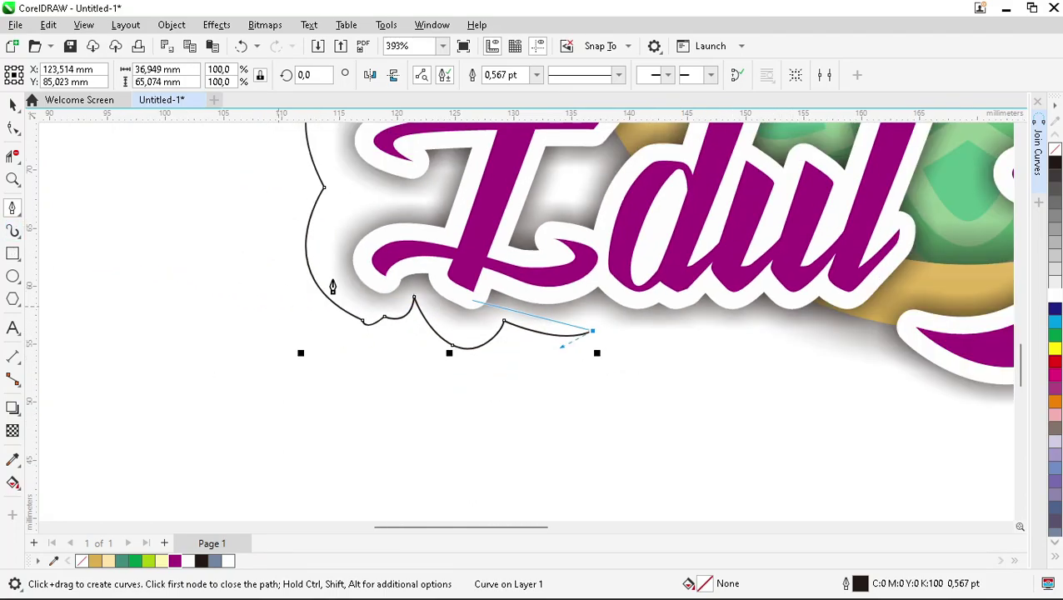
scroll(348, 296, "up", 4)
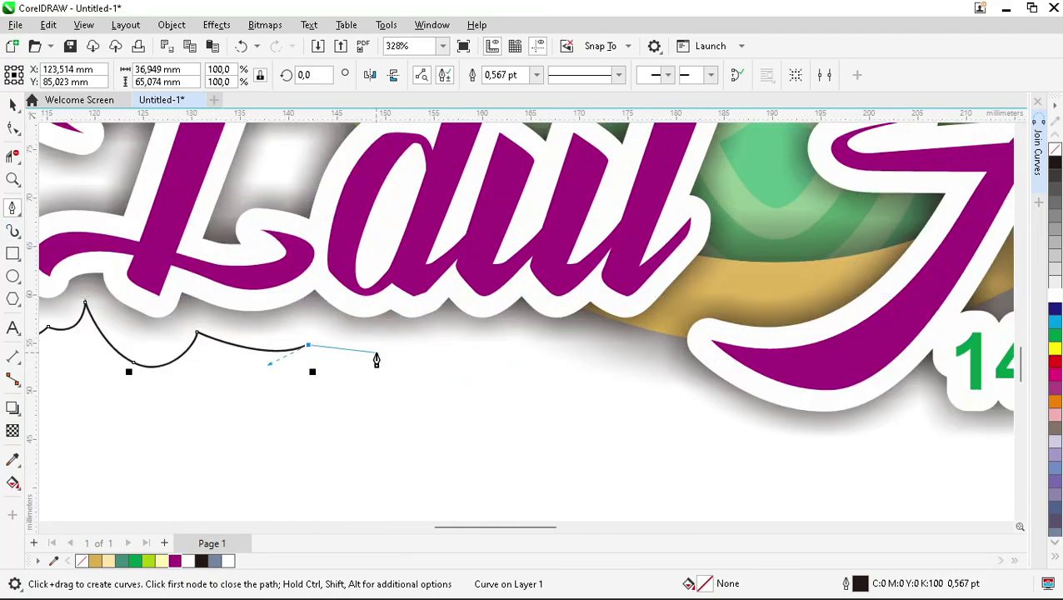
left_click(377, 353)
left_click_drag(423, 342, 469, 316)
left_click_drag(512, 346, 603, 348)
left_click(512, 347)
left_click(575, 359)
mouse_move(677, 377)
left_mouse_down()
mouse_move(655, 379)
mouse_move(663, 384)
left_mouse_up()
scroll(663, 384, "down", 4)
left_click_drag(521, 325, 621, 303)
scroll(446, 360, "down", 1)
scroll(382, 314, "up", 5)
left_click_drag(377, 311, 421, 293)
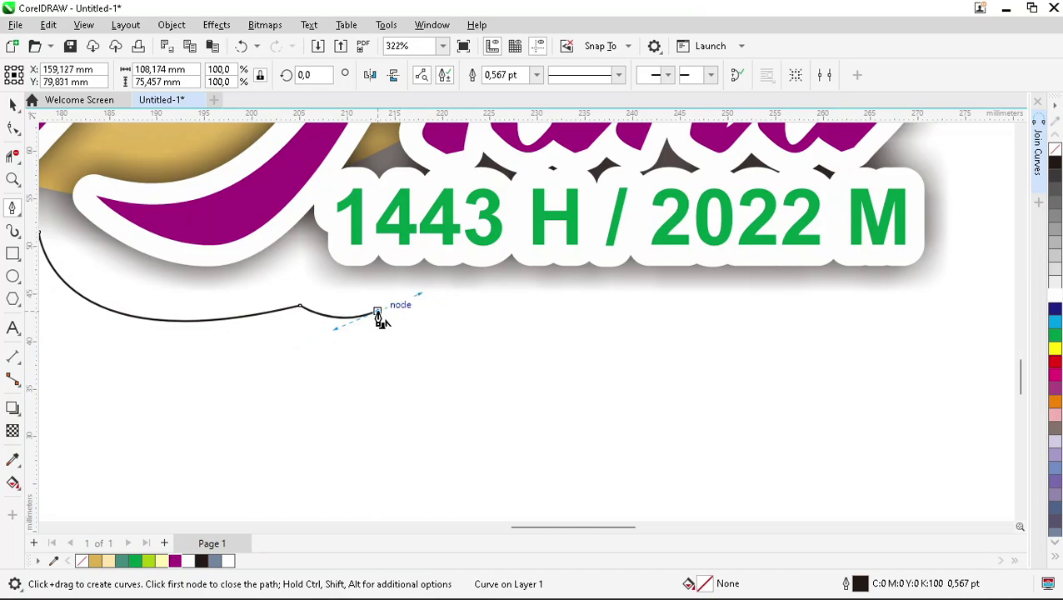
Carry the cloud outline under "1443 H / 2022 M" and around the right end of the date with curved arcs.
left_click_drag(574, 331, 679, 288)
left_click_drag(786, 331, 904, 267)
scroll(600, 350, "down", 4)
scroll(529, 342, "up", 4)
left_click_drag(541, 315, 419, 200)
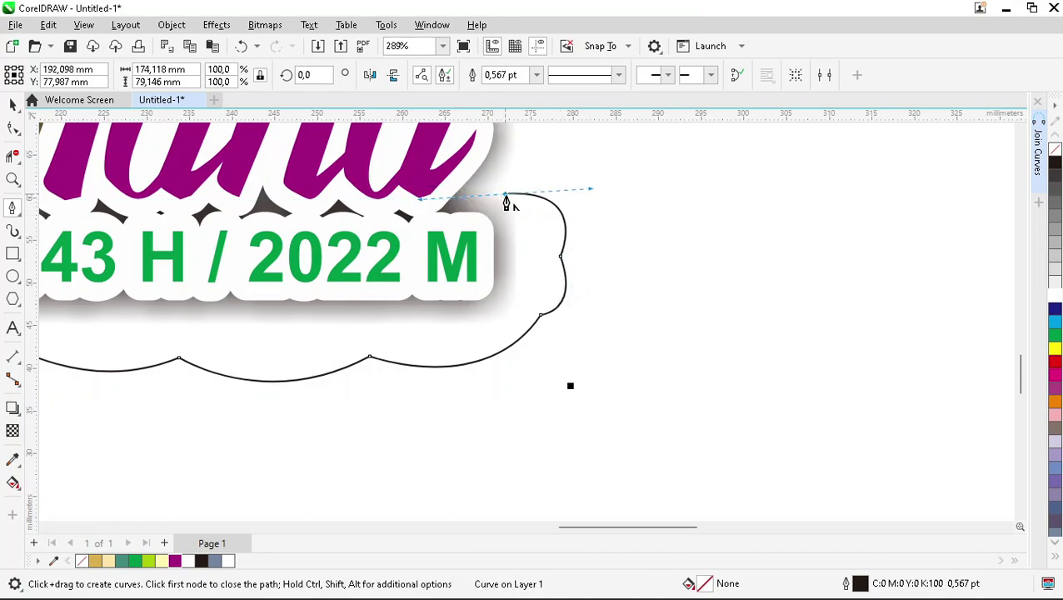
Draw the outline's arcs up the right side of "Adha" and into the notch beside "Raya".
scroll(506, 202, "down", 2)
scroll(627, 306, "up", 2)
left_click_drag(599, 253, 544, 204)
left_click_drag(506, 153, 354, 171)
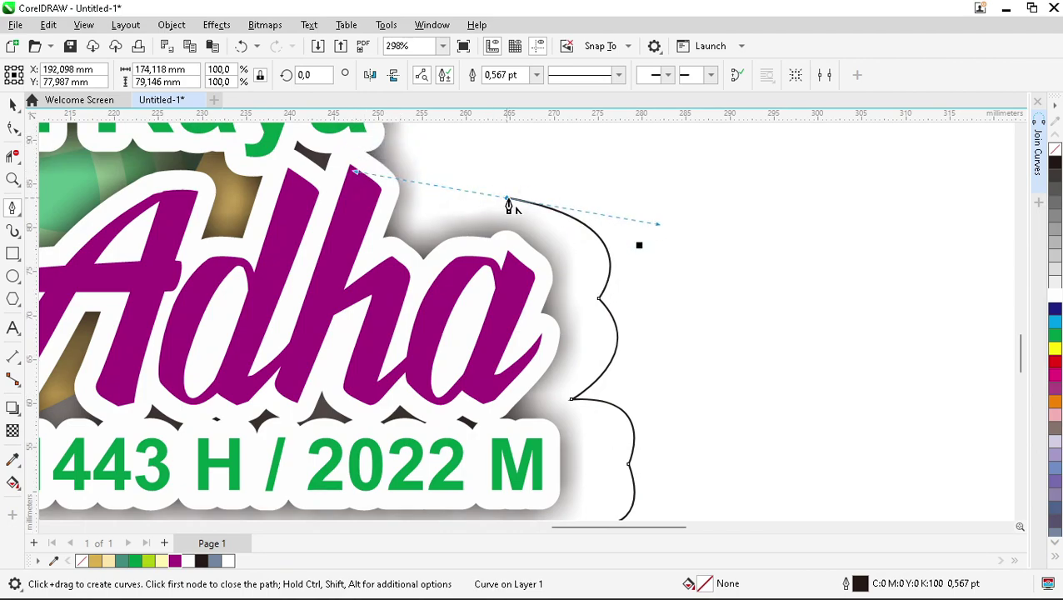
scroll(454, 204, "up", 2)
left_click_drag(426, 221, 454, 229)
scroll(583, 250, "down", 3)
scroll(617, 267, "up", 2)
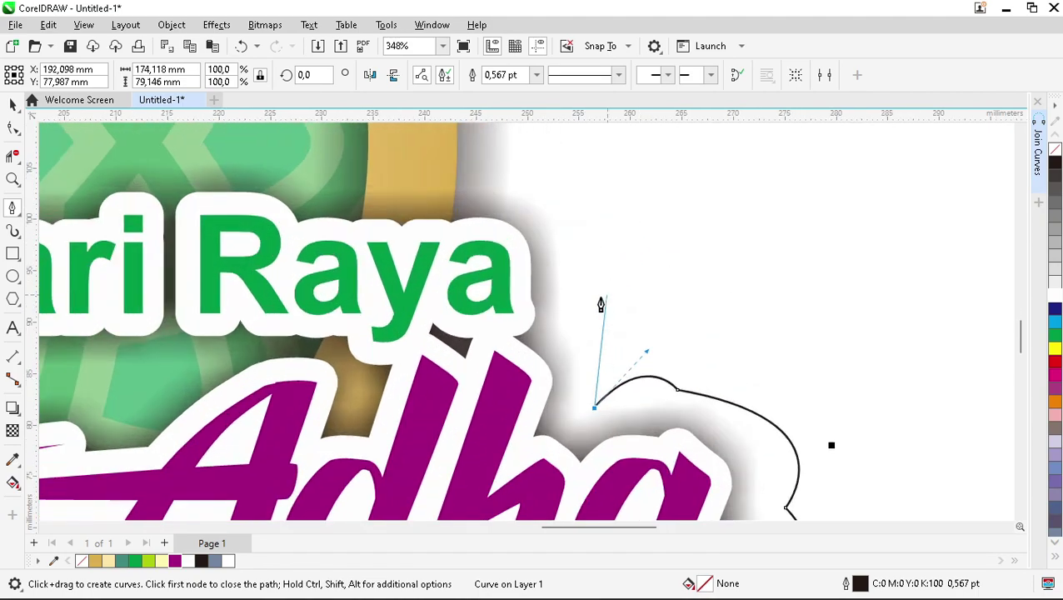
left_click_drag(570, 260, 547, 270)
left_click_drag(614, 309, 788, 320)
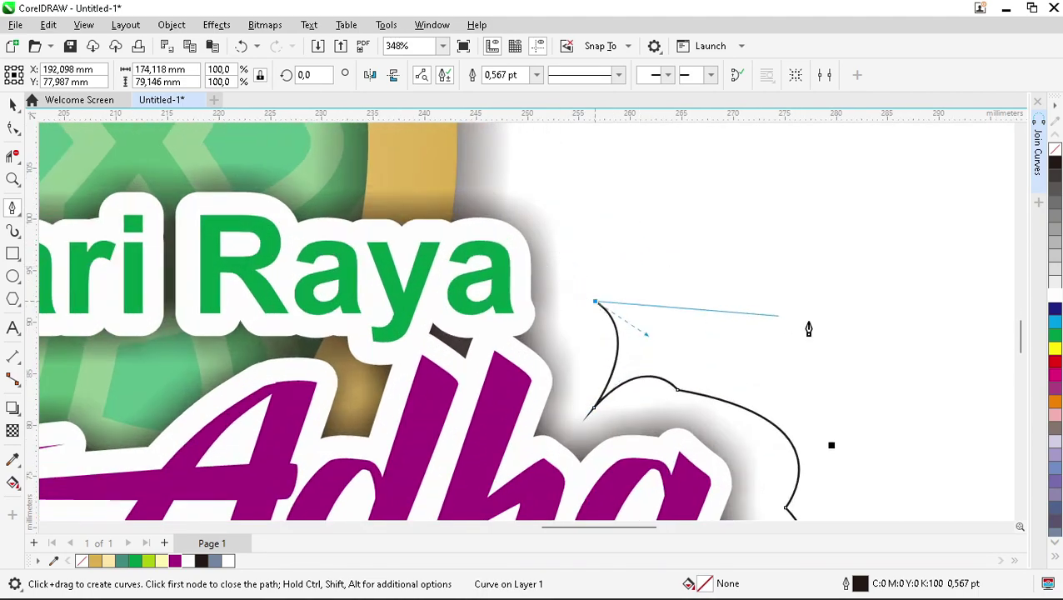
Draw wide arcs across the medallion and close the cloud shape at its starting point, about 174 × 90 mm overall.
scroll(751, 317, "down", 4)
left_click_drag(713, 184, 500, 155)
left_click(433, 158)
left_click_drag(129, 198, 150, 158)
scroll(142, 166, "up", 2)
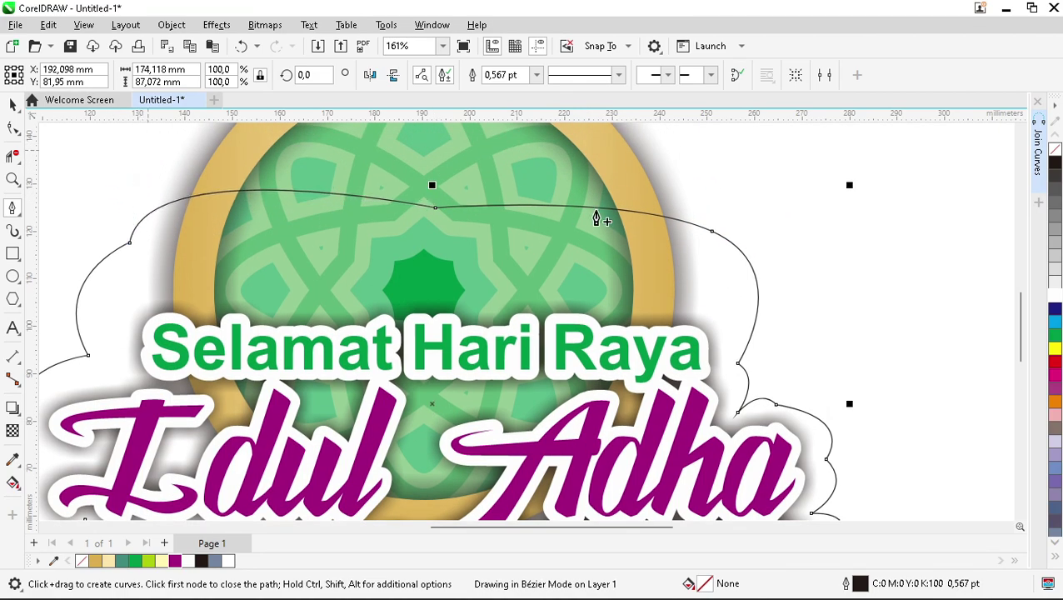
scroll(593, 202, "down", 4)
key("space")
Send the cloud shape behind the medallion and text, and fill it with Chalk yellow.
scroll(536, 232, "up", 3)
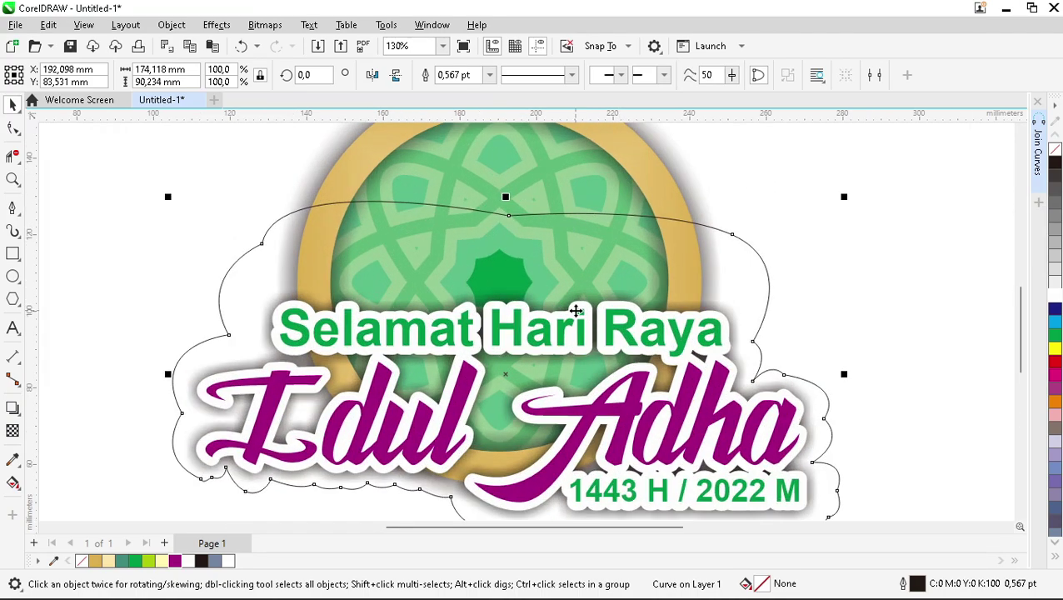
key("shift+Page_Down")
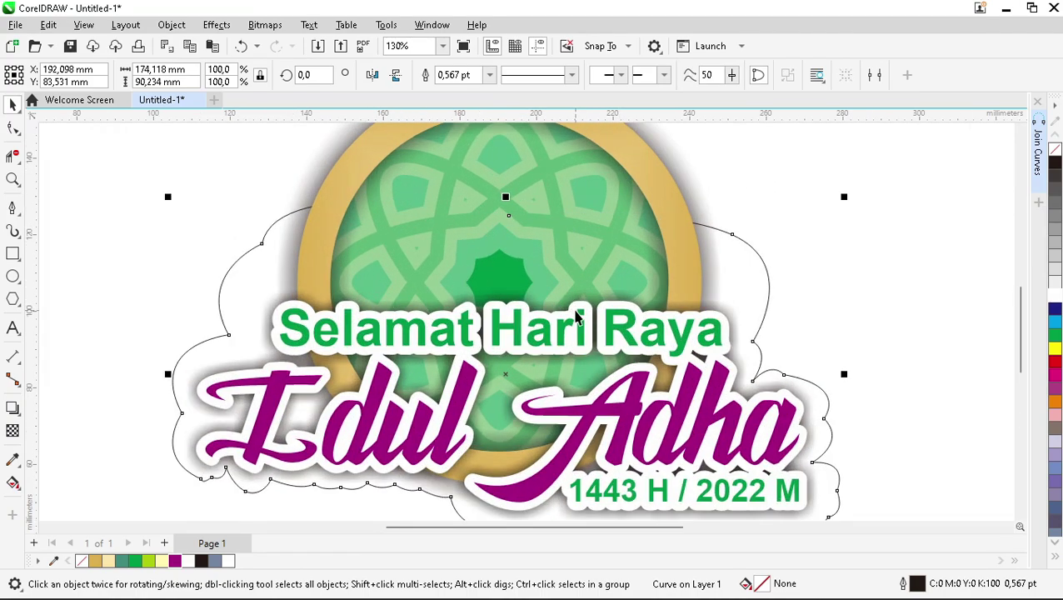
left_click(165, 563)
scroll(538, 213, "down", 1)
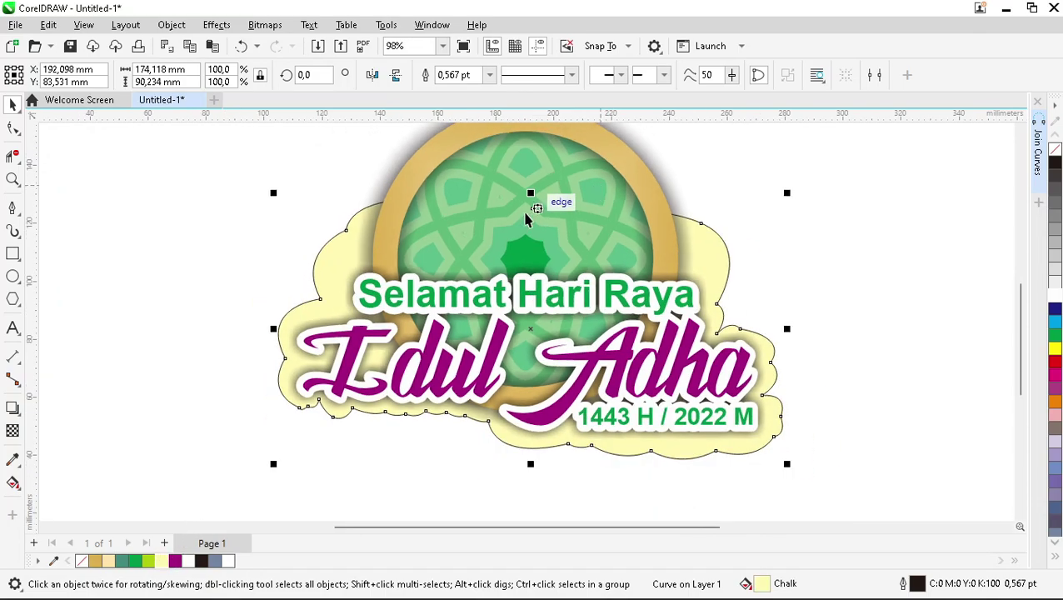
scroll(415, 259, "up", 1)
Give the cloud a rectangular fountain fill with the colours reversed to run from Chalk at the centre to white.
left_click(12, 483)
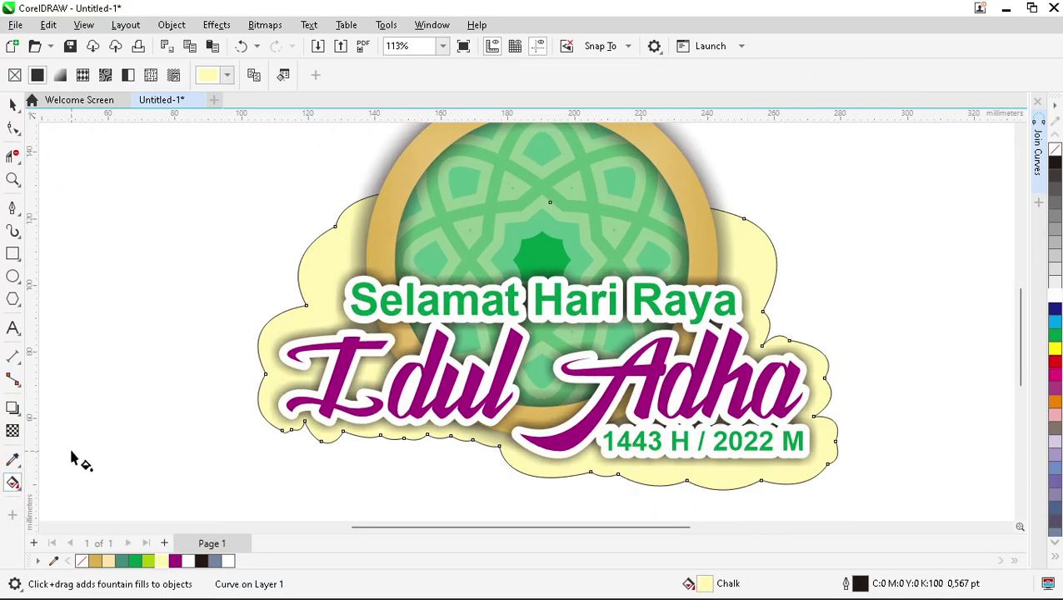
left_click(64, 77)
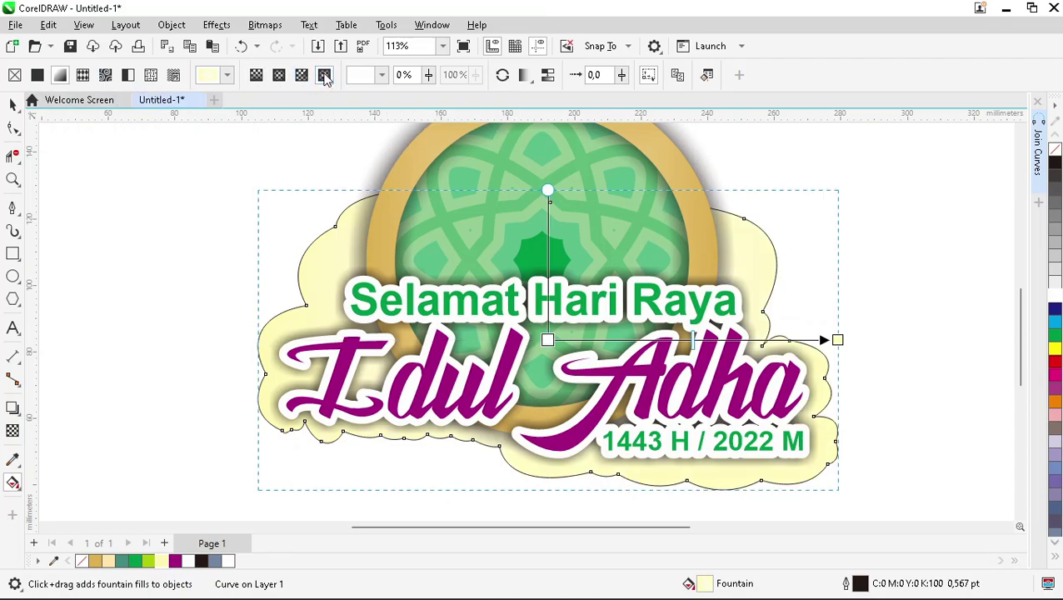
left_click(278, 76)
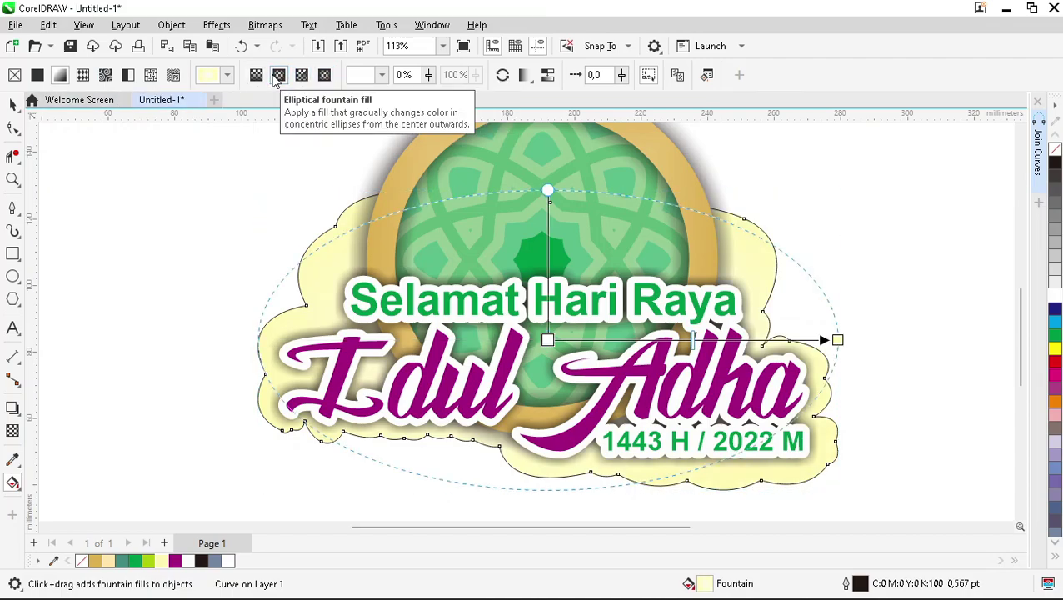
left_click(502, 76)
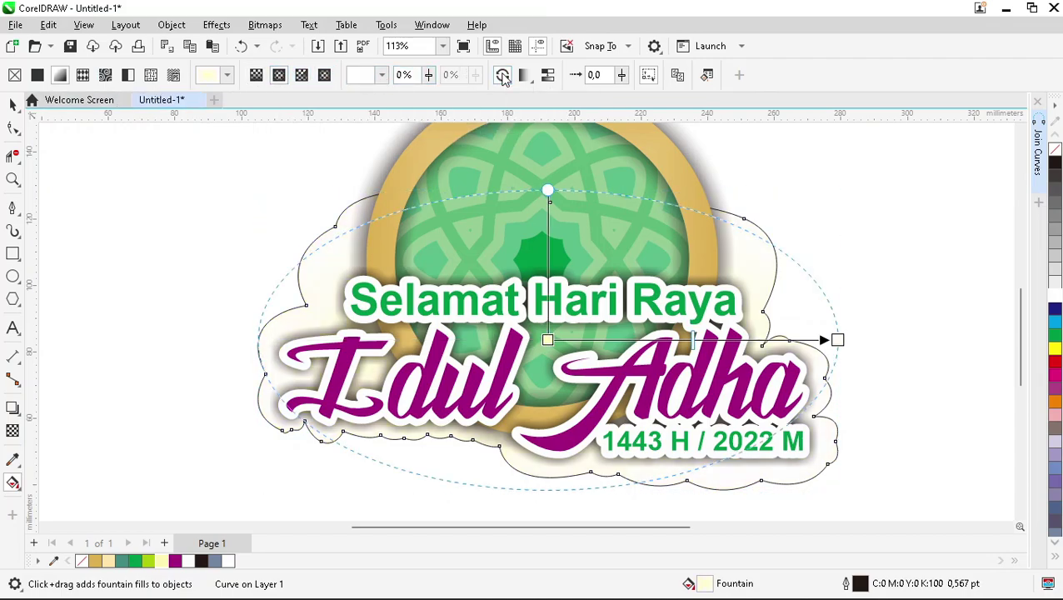
left_click(325, 76)
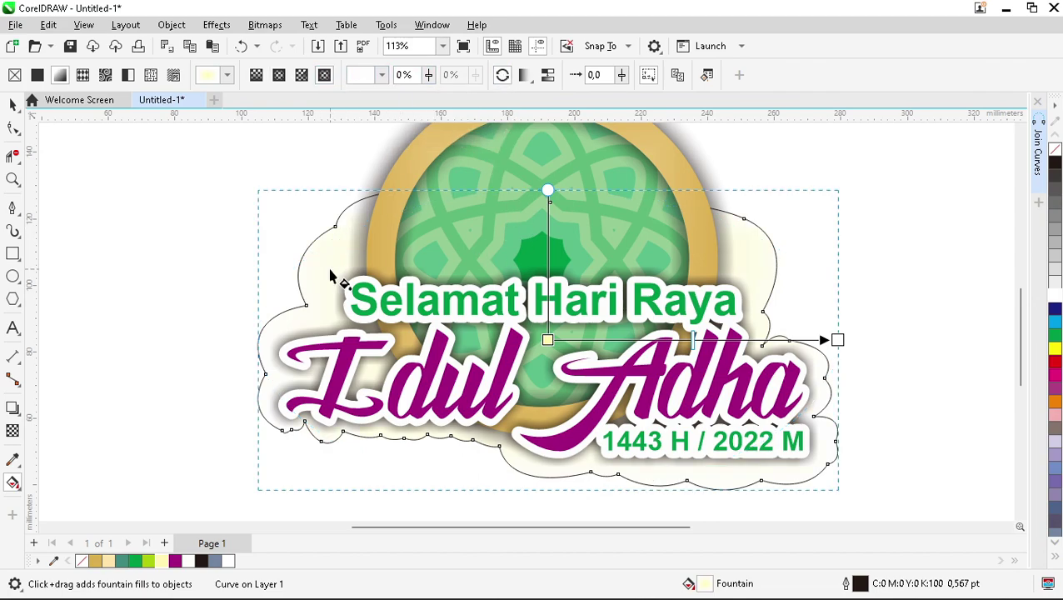
Remove the outline from the cloud shape.
key("space")
left_click(492, 76)
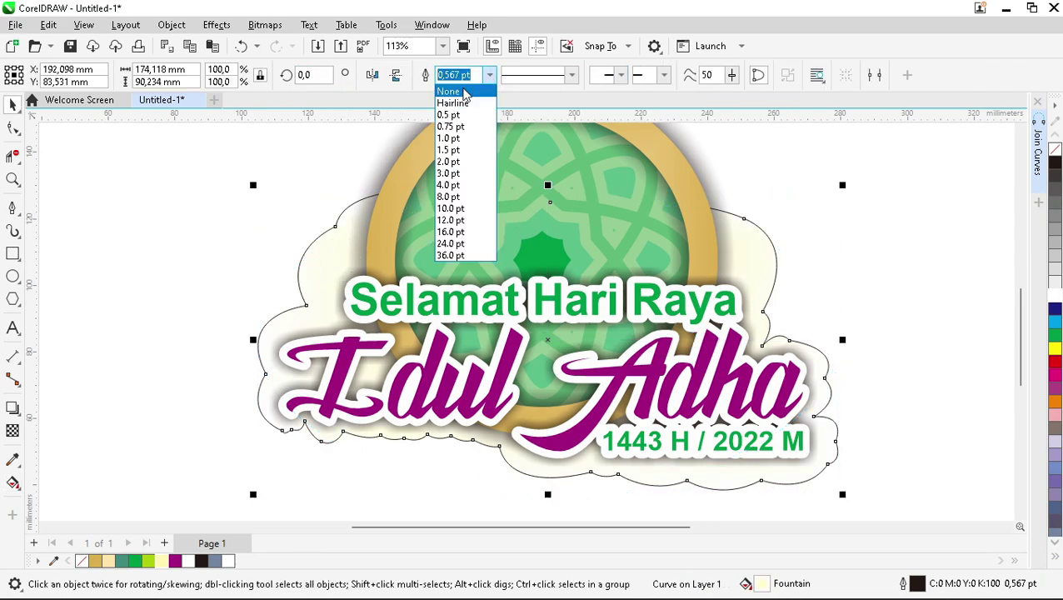
left_click(454, 90)
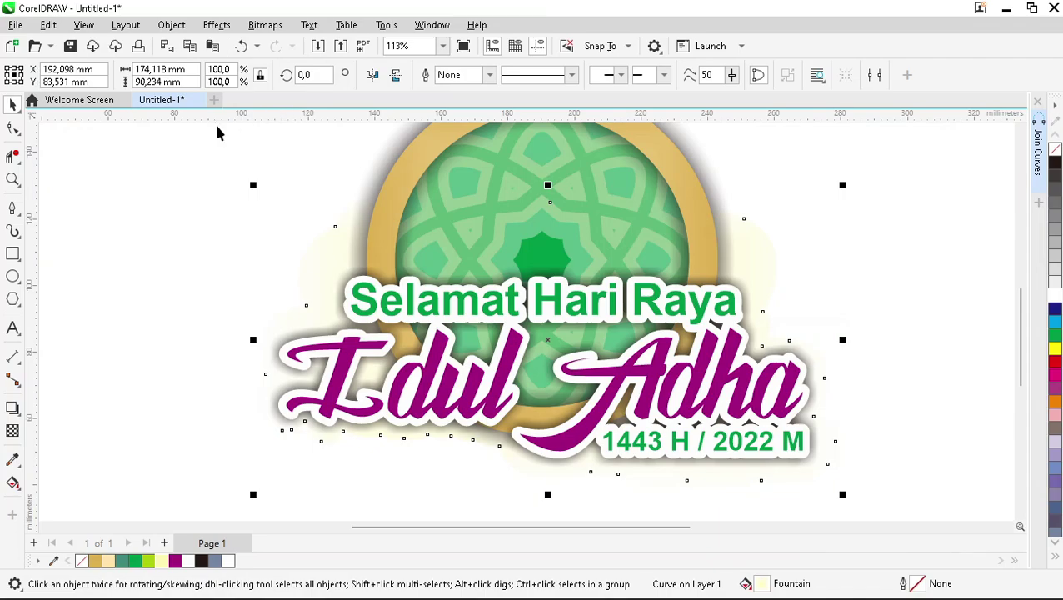
Give the cloud a Small Glow drop shadow in black with a feather of 10.
left_click(13, 407)
left_click(73, 75)
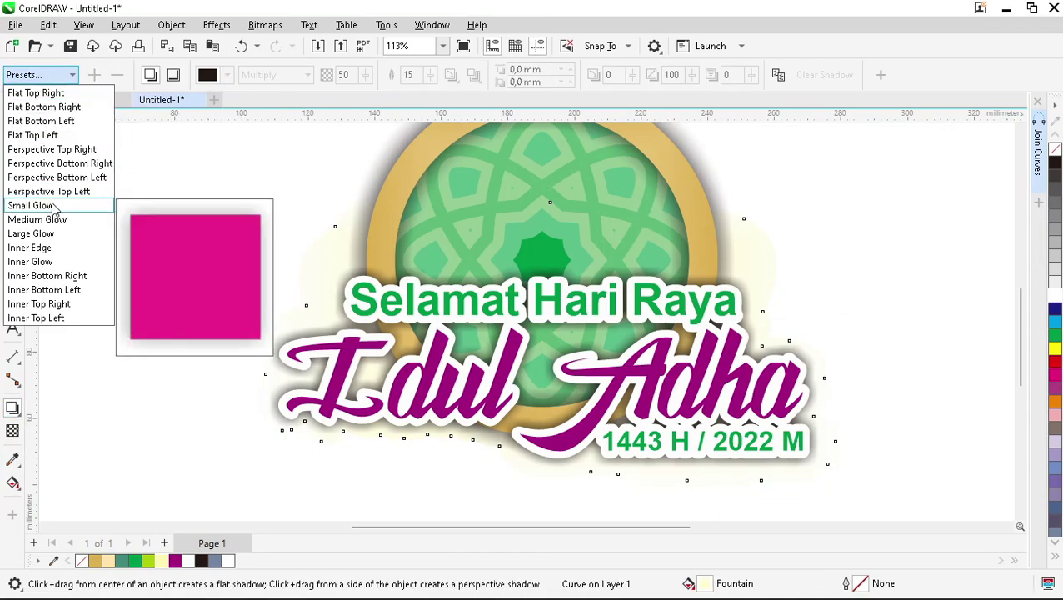
left_click(38, 207)
left_click(226, 75)
left_click(215, 150)
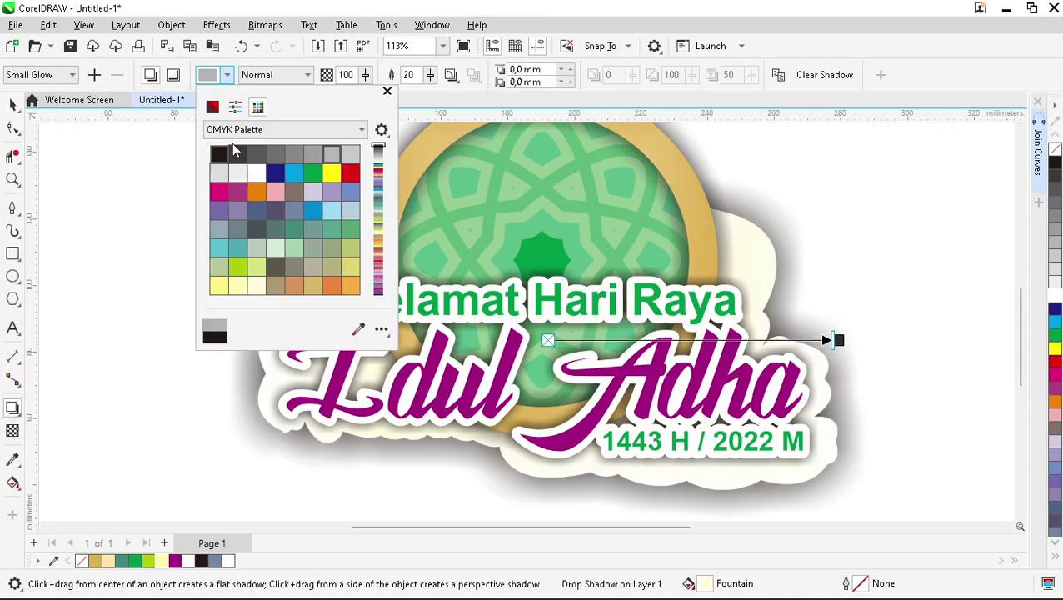
double_click(408, 75)
type("10")
key("Return")
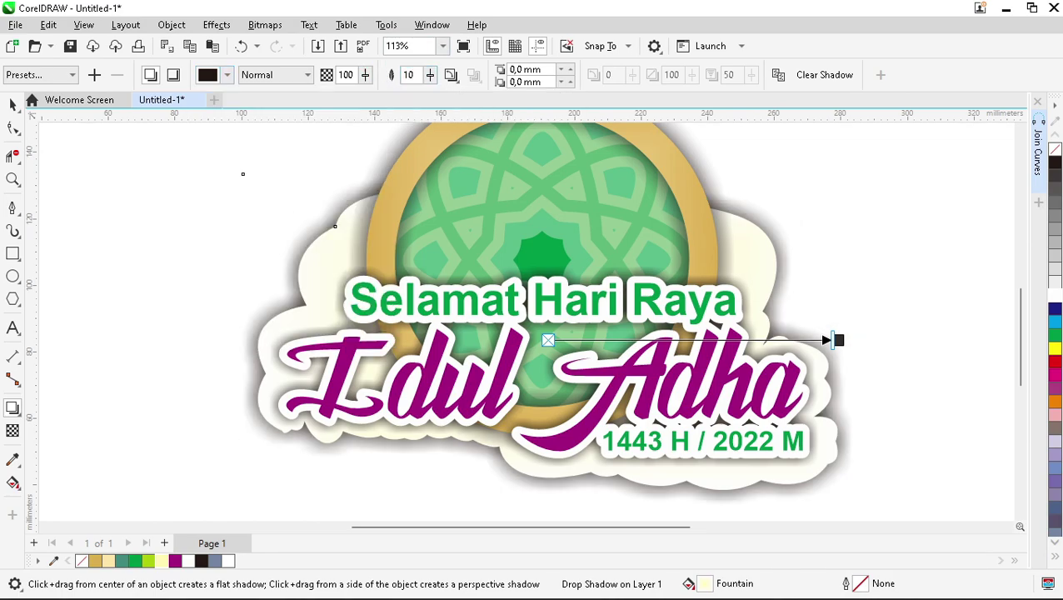
Place a copy of the star ornament on the upper right of the medallion, scaled to about 82%.
key("space")
key("F4")
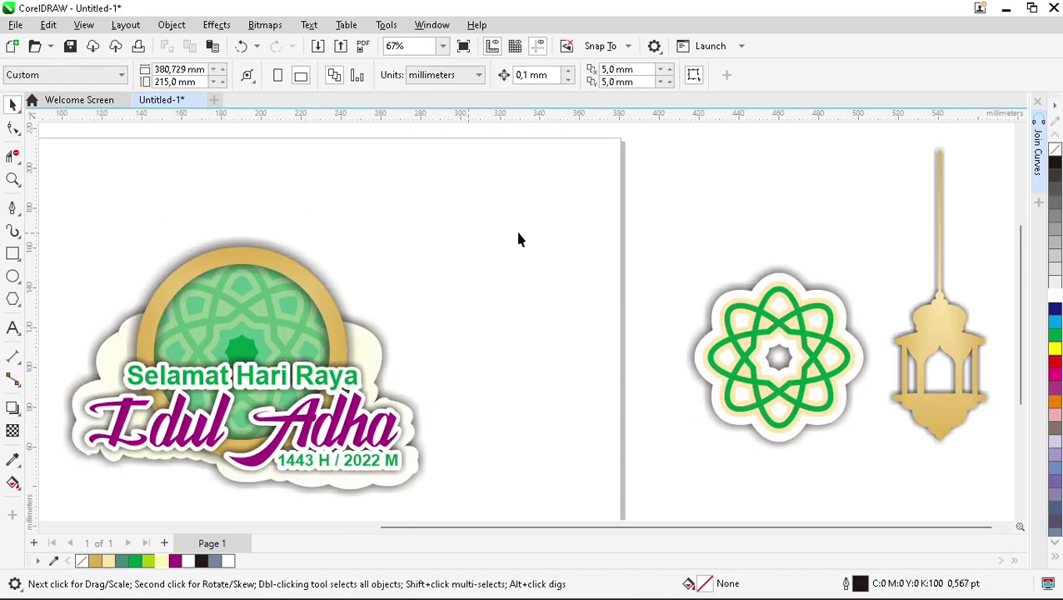
scroll(505, 240, "down", 2)
scroll(176, 363, "up", 2)
scroll(455, 327, "down", 1)
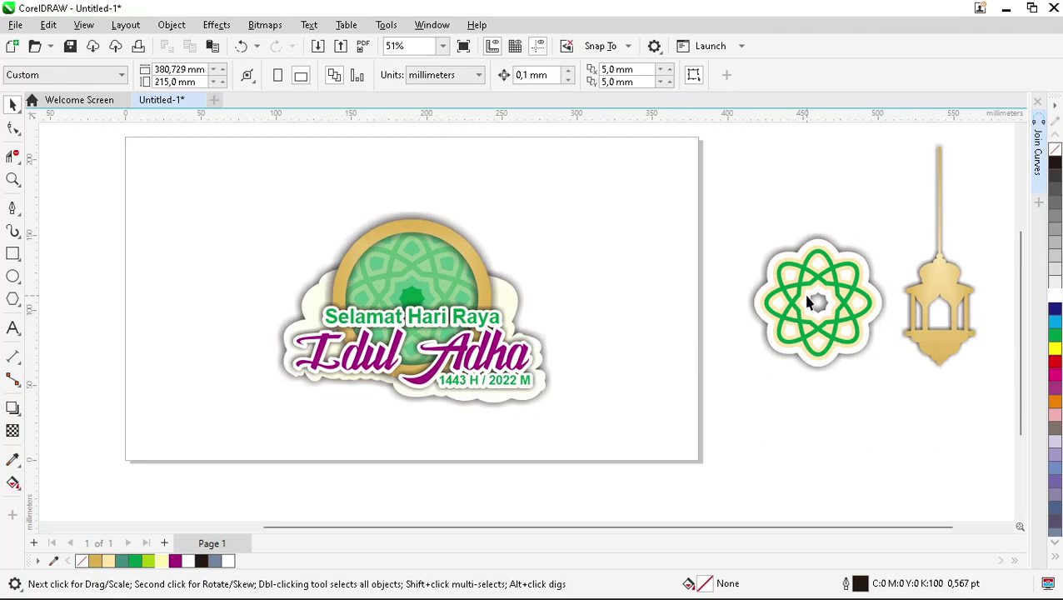
left_click(810, 302)
left_click_drag(819, 297, 468, 253)
scroll(388, 282, "up", 1)
scroll(388, 281, "up", 1)
left_click_drag(592, 150, 560, 180)
scroll(398, 246, "up", 1)
mouse_move(497, 261)
left_mouse_down()
mouse_move(506, 245)
mouse_move(514, 255)
left_mouse_up()
scroll(403, 215, "down", 1)
Group the three greeting text objects.
left_click_drag(619, 476, 641, 476)
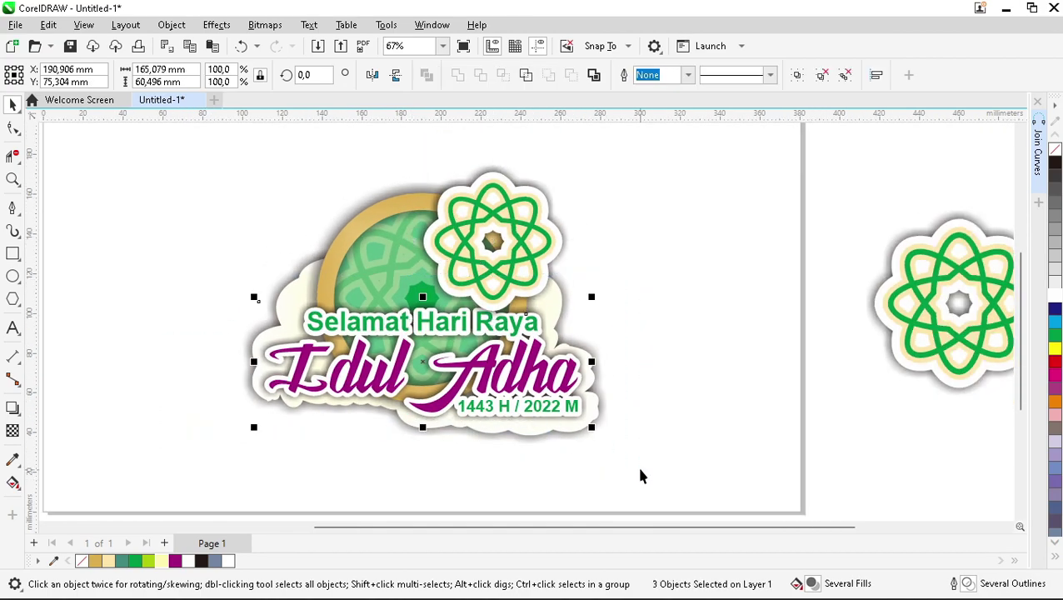
key("ctrl+g")
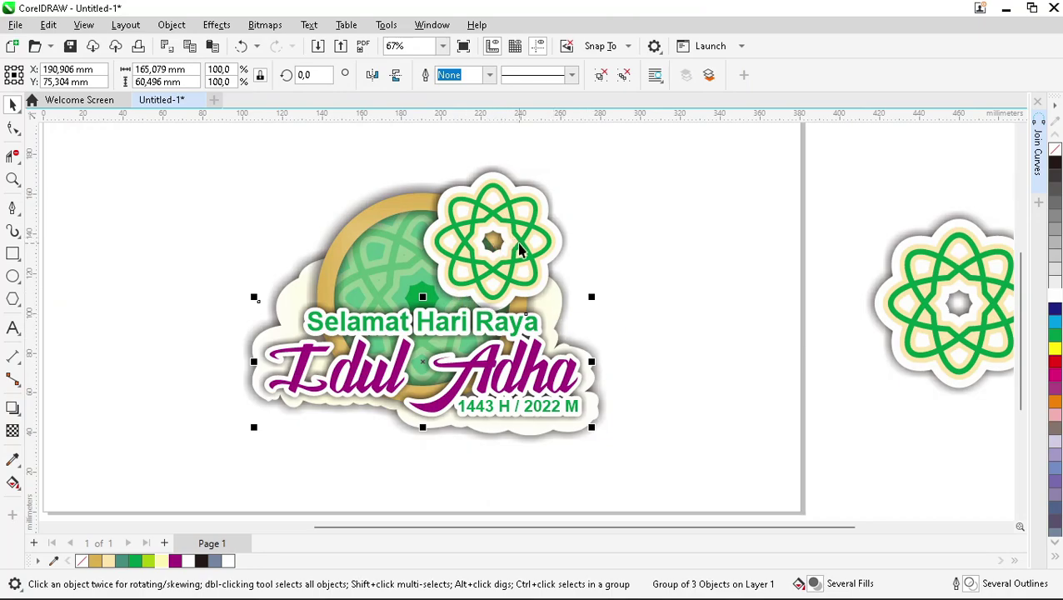
key("Escape")
Shift the ornament to the medallion's right edge and place a copy of it at the medallion's upper left.
scroll(501, 268, "up", 1)
left_click_drag(501, 269, 504, 290)
scroll(734, 253, "down", 1)
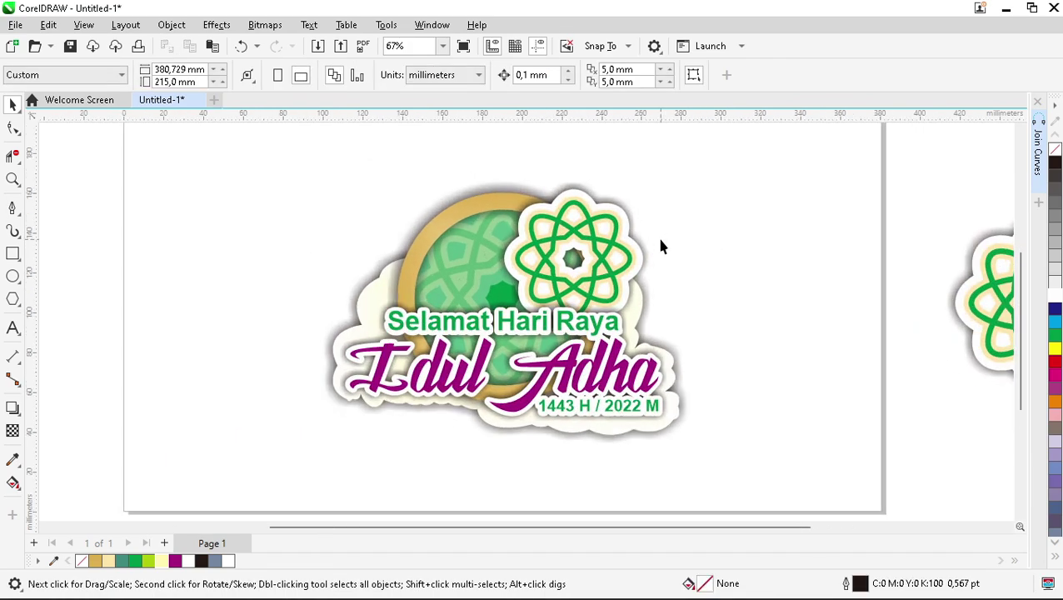
left_click(602, 256)
left_click_drag(602, 256, 381, 240)
left_click(759, 266)
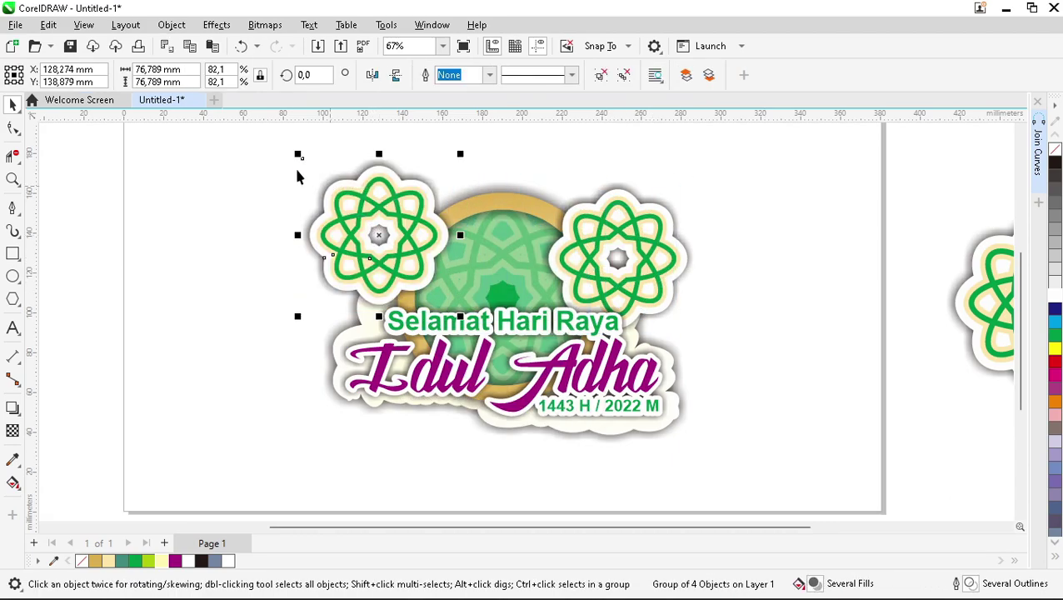
Shrink the upper-left ornament to about 49 mm wide and send it behind the medallion and cloud.
left_click_drag(298, 156, 349, 192)
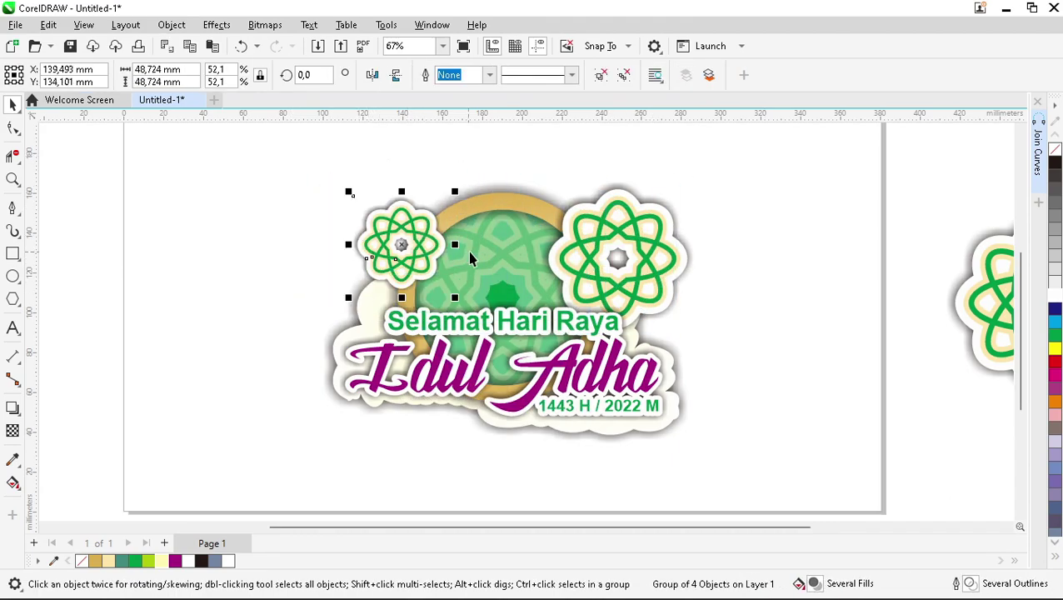
key("shift+Page_Down")
left_click(281, 276)
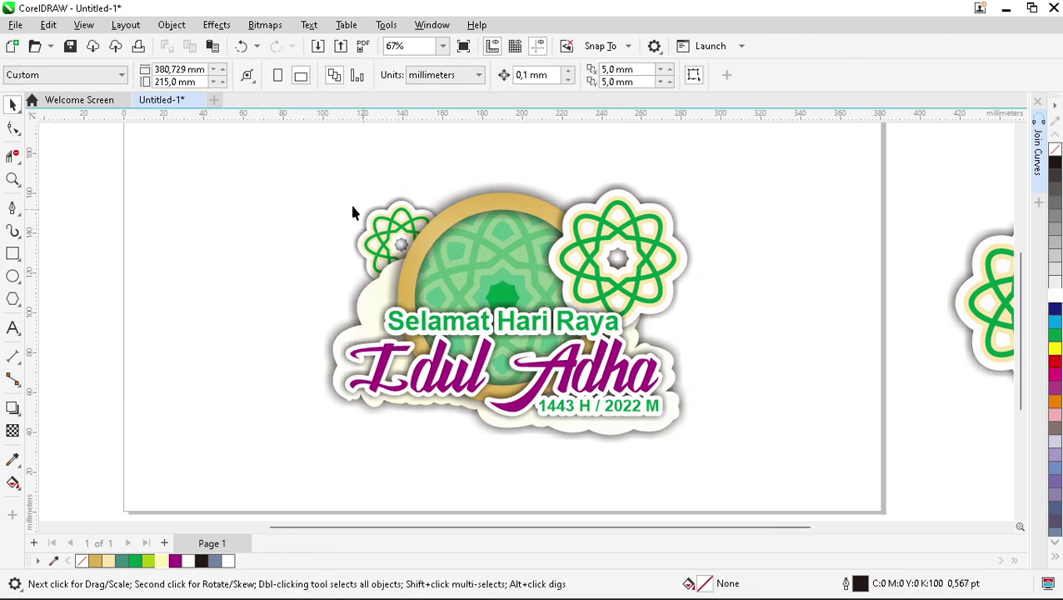
Place another copy of the small ornament below "Idul" and shrink it further.
scroll(305, 238, "down", 2)
scroll(297, 350, "up", 2)
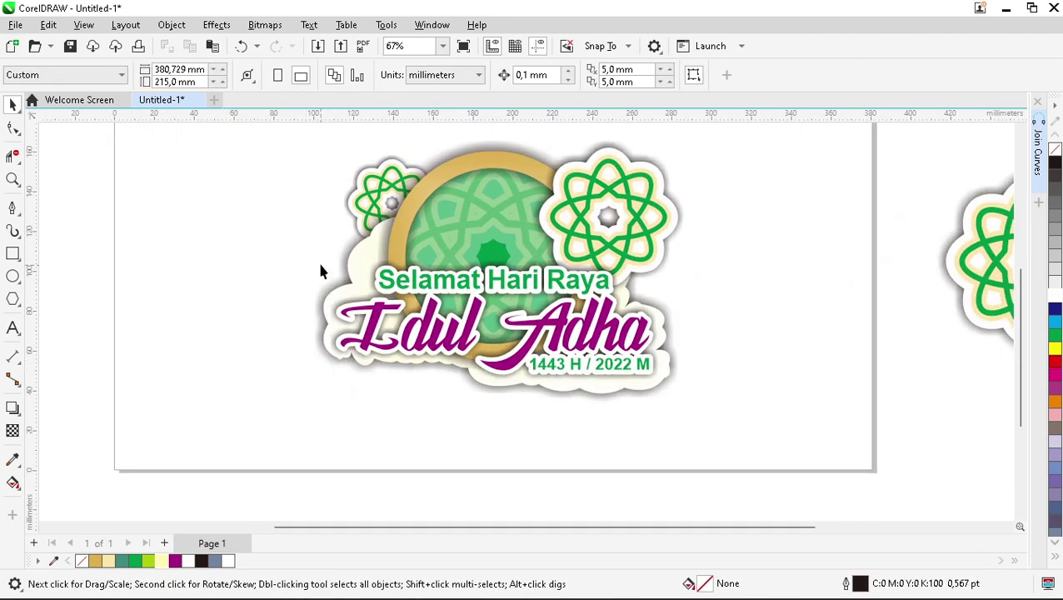
scroll(311, 244, "down", 2)
scroll(361, 340, "up", 2)
left_click(354, 160)
left_click_drag(354, 160, 392, 340)
scroll(371, 339, "up", 3)
left_click_drag(364, 261, 425, 331)
Move the smallest ornament onto the cloud's lower edge, between "Idul" and "Adha".
scroll(494, 384, "up", 2)
left_click(493, 384)
scroll(494, 408, "up", 2)
left_click(493, 408)
left_click_drag(493, 408, 475, 373)
left_click(185, 420)
scroll(301, 370, "down", 3)
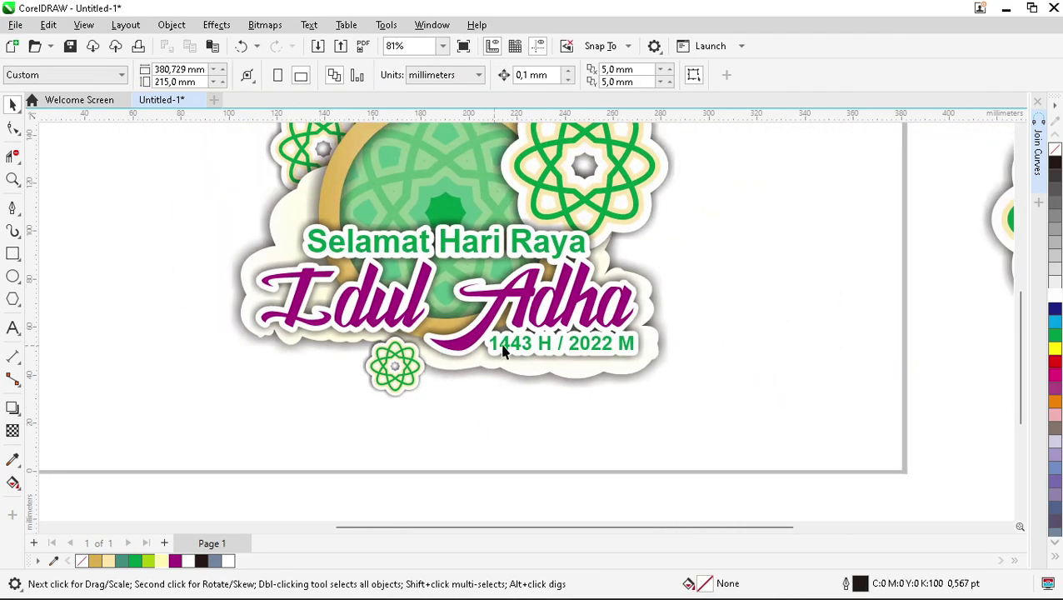
Move the lantern onto the page beside the greeting and enlarge it to about 64 × 191 mm.
scroll(475, 352, "down", 2)
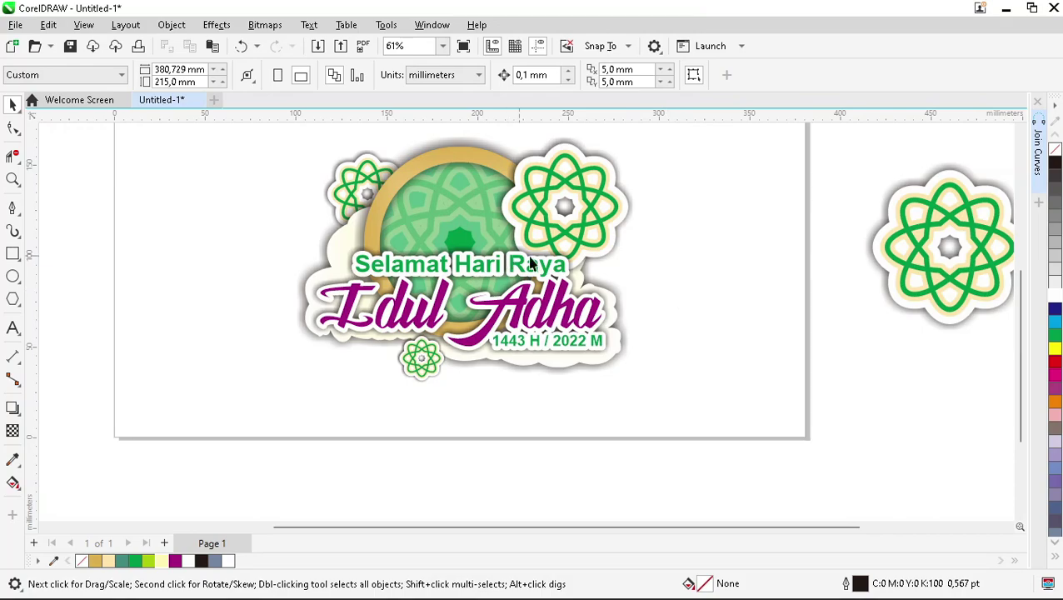
scroll(482, 350, "down", 3)
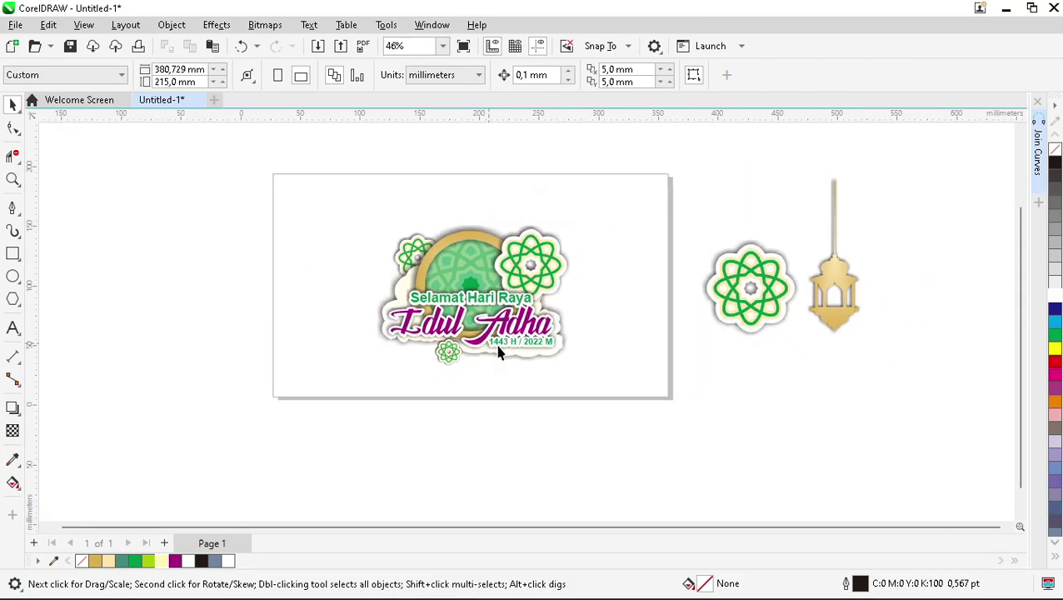
left_click(820, 281)
left_click_drag(821, 273, 587, 310)
right_click(586, 310)
left_click(614, 232)
left_click(614, 244)
left_click_drag(620, 216, 659, 180)
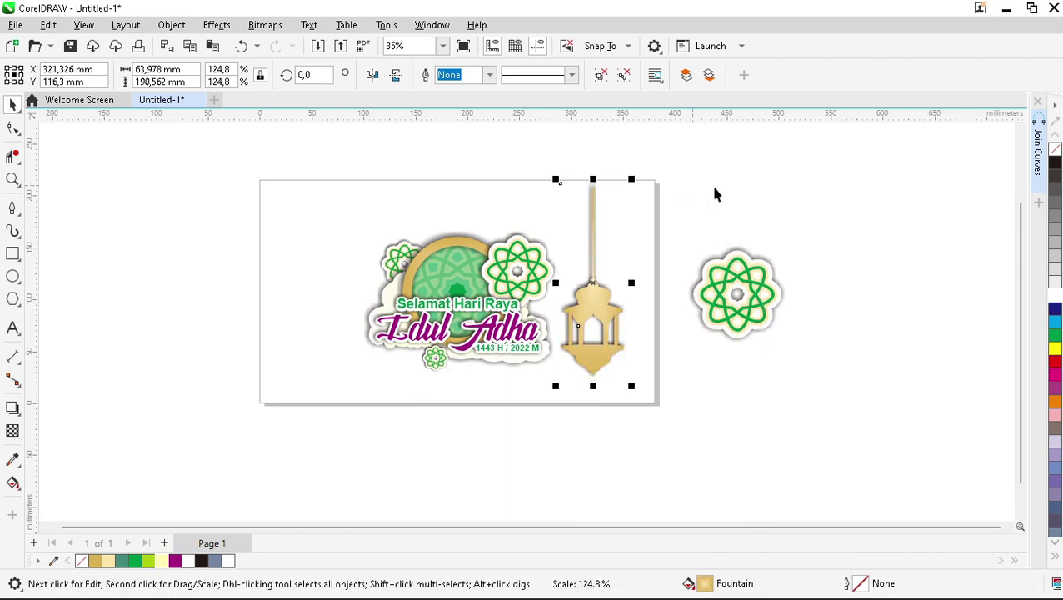
Create a rectangle that frames the whole page.
left_click(712, 194)
double_click(12, 253)
key("space")
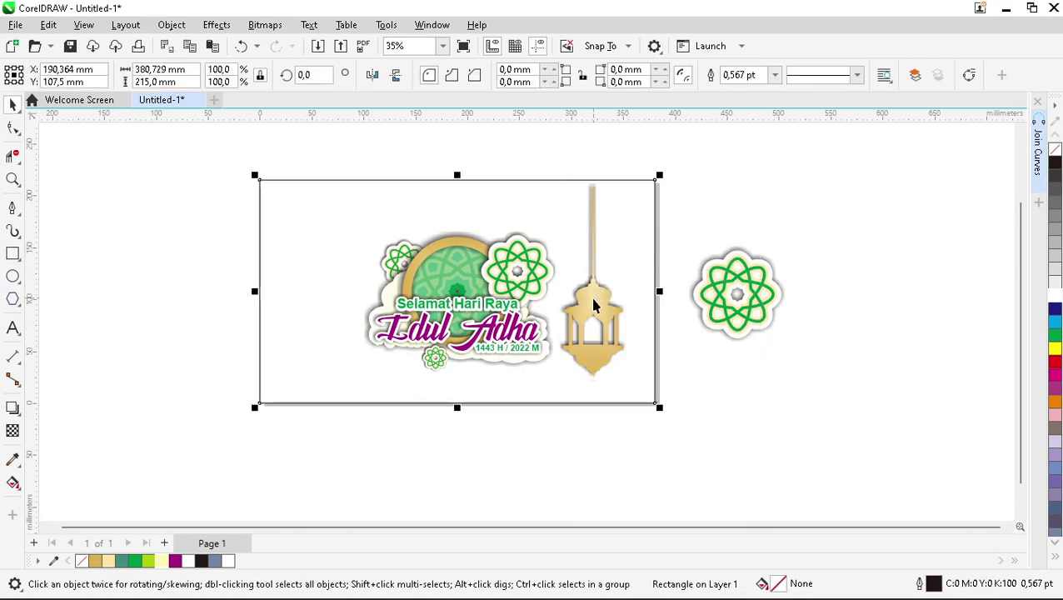
Move the large lantern closer to the greeting so that it meets the right end of the cloud.
left_click(612, 325)
left_click(637, 324, "shift")
left_click(696, 382)
scroll(605, 335, "up", 2)
left_click(650, 311)
left_click_drag(650, 311, 617, 311)
scroll(617, 317, "up", 3)
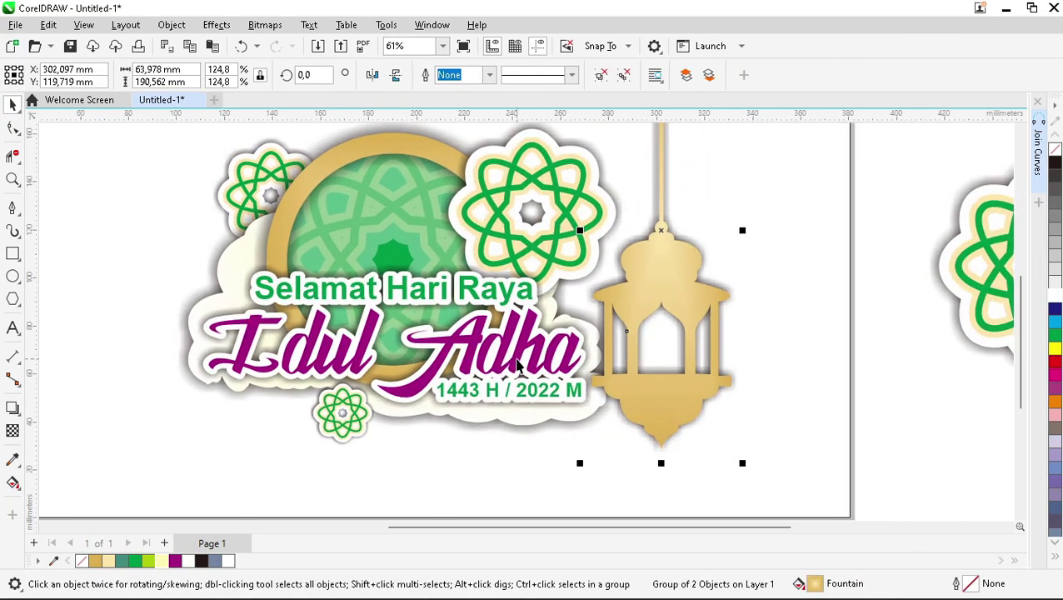
scroll(507, 328, "down", 3)
left_click(787, 404)
scroll(546, 379, "down", 2)
scroll(268, 328, "up", 1)
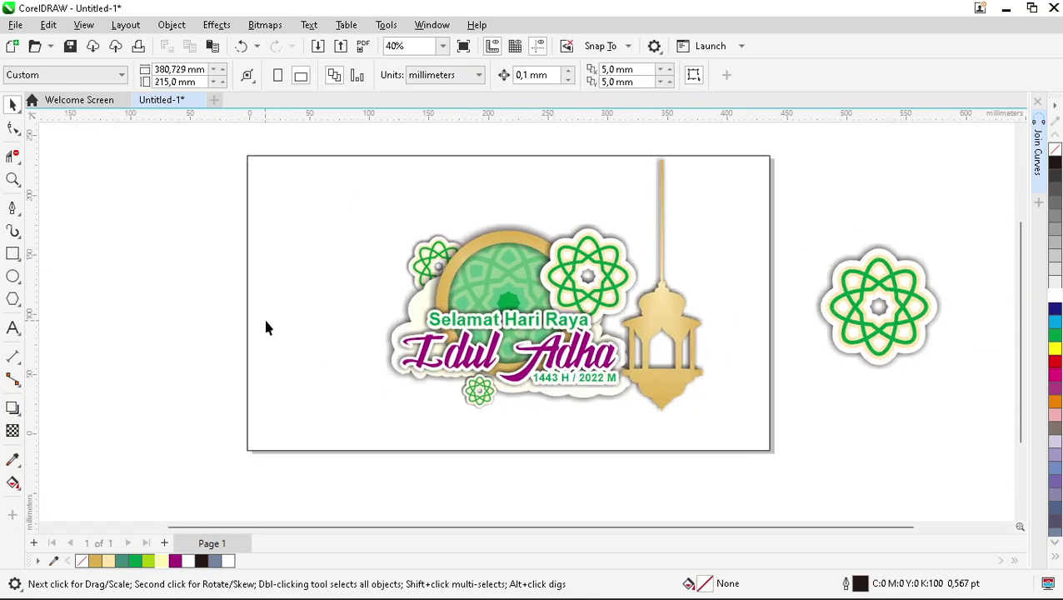
Raise the large lantern until its cord meets the page's top edge.
left_click(671, 314)
scroll(664, 158, "up", 4)
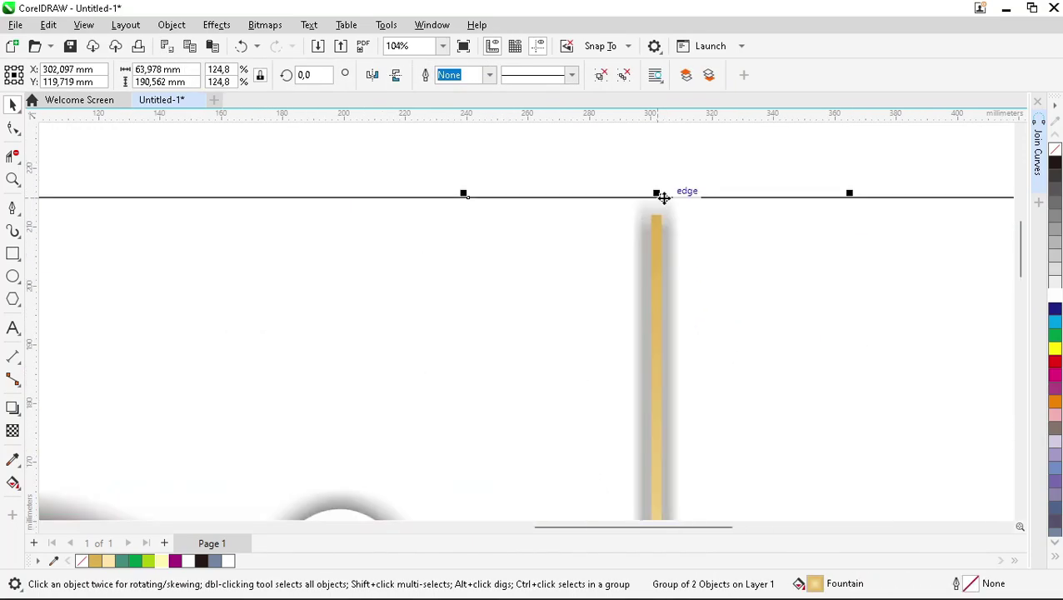
left_click_drag(660, 216, 658, 202)
scroll(658, 202, "down", 3)
scroll(831, 332, "down", 1)
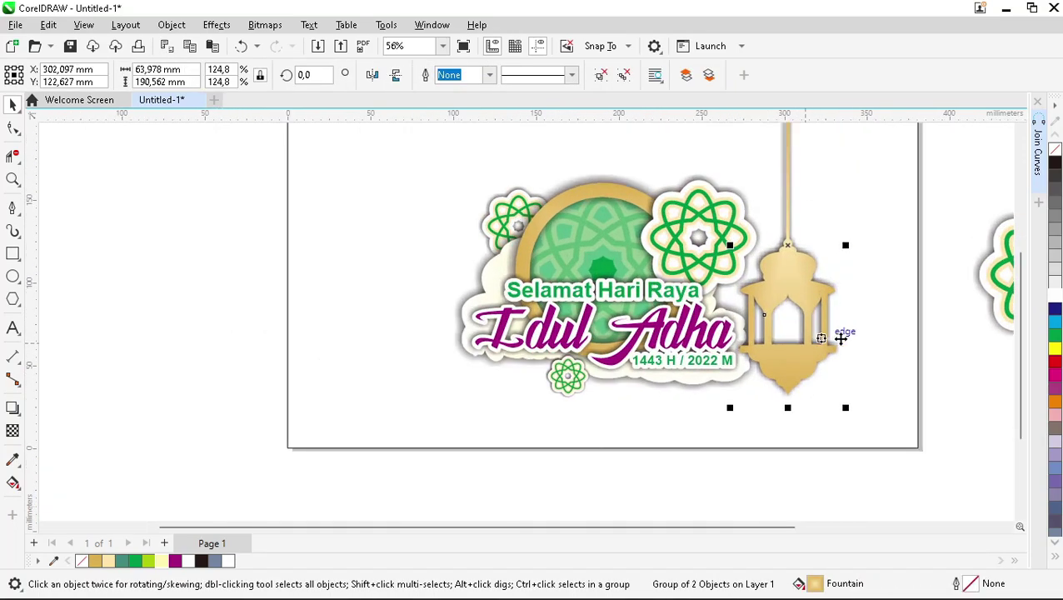
key("Escape")
Place a copy of the large lantern on the greeting's left side and shrink it to about 44 × 132 mm.
scroll(643, 306, "down", 1)
left_click(730, 298)
left_click_drag(730, 298, 372, 298)
left_click_drag(425, 403, 415, 242)
left_click(249, 316)
Duplicate the left lantern just to its right and shrink the copy to form a small second lantern.
scroll(361, 278, "down", 1)
scroll(291, 315, "up", 2)
left_click_drag(320, 314, 387, 314)
left_click_drag(403, 412, 359, 282)
left_click(238, 210)
left_click(189, 155)
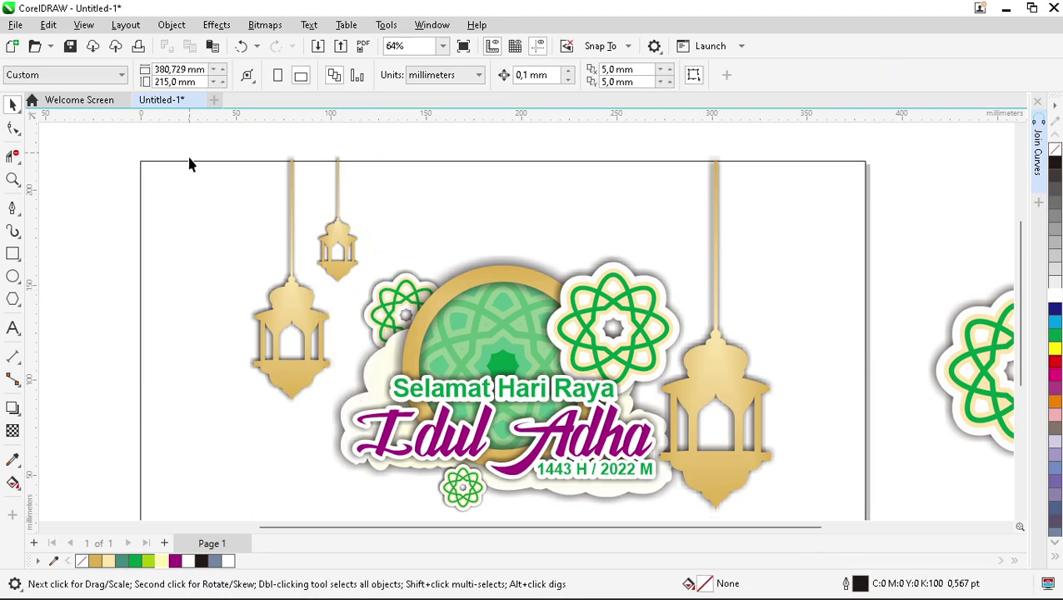
Copy the small lantern to the left of the large right-hand lantern and reduce it slightly.
scroll(152, 221, "down", 1)
left_click_drag(313, 235, 608, 246)
scroll(553, 198, "up", 1)
left_click_drag(584, 356, 602, 304)
Align the cord of the small right-hand lantern with the page's top edge.
left_click(734, 304)
scroll(607, 351, "down", 1)
scroll(623, 176, "up", 2)
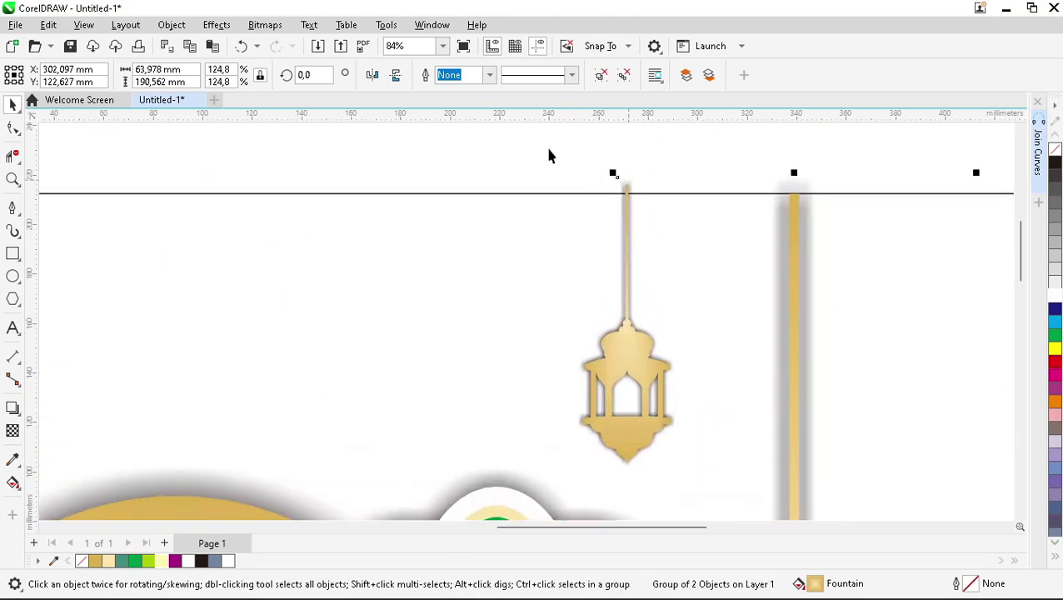
left_click(641, 194)
left_click_drag(641, 195, 647, 225)
scroll(902, 246, "down", 4)
Adjust the two left-hand lanterns so their cords start at the page's top edge.
scroll(468, 236, "up", 2)
mouse_move(475, 244)
left_mouse_down()
mouse_move(472, 225)
mouse_move(475, 239)
left_mouse_up()
left_click(373, 266)
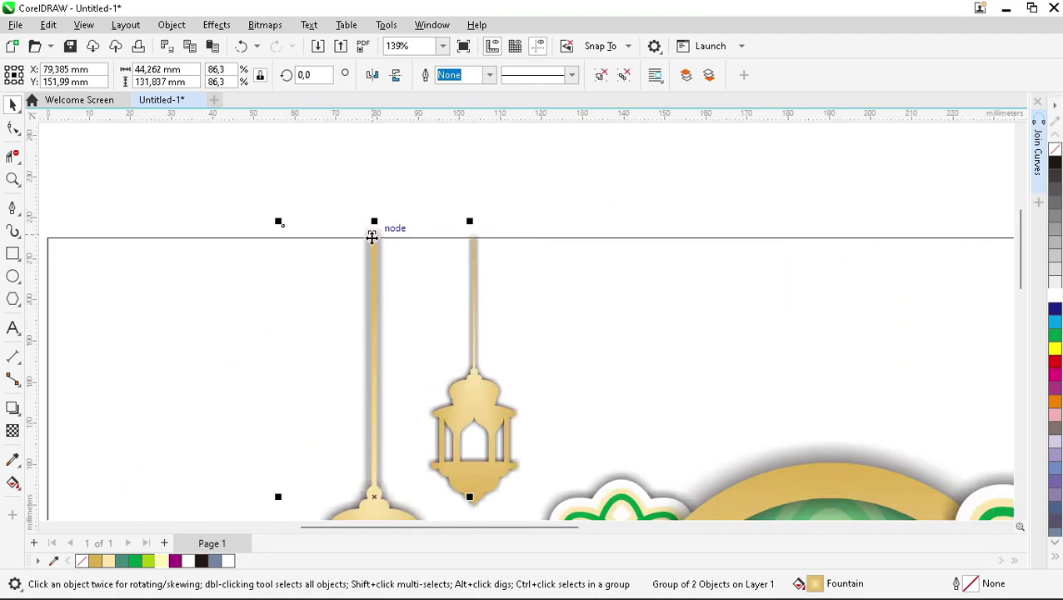
left_click_drag(373, 238, 322, 203)
scroll(333, 249, "down", 2)
scroll(311, 216, "up", 5)
scroll(356, 143, "down", 6)
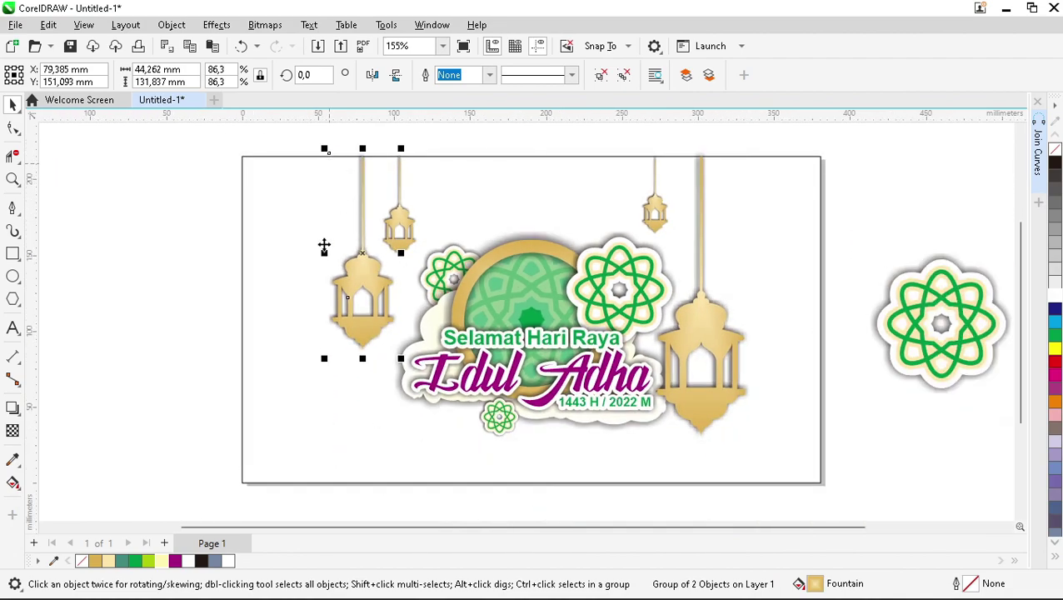
Delete the leftover star ornament outside the page.
left_click(826, 410)
scroll(455, 271, "down", 1)
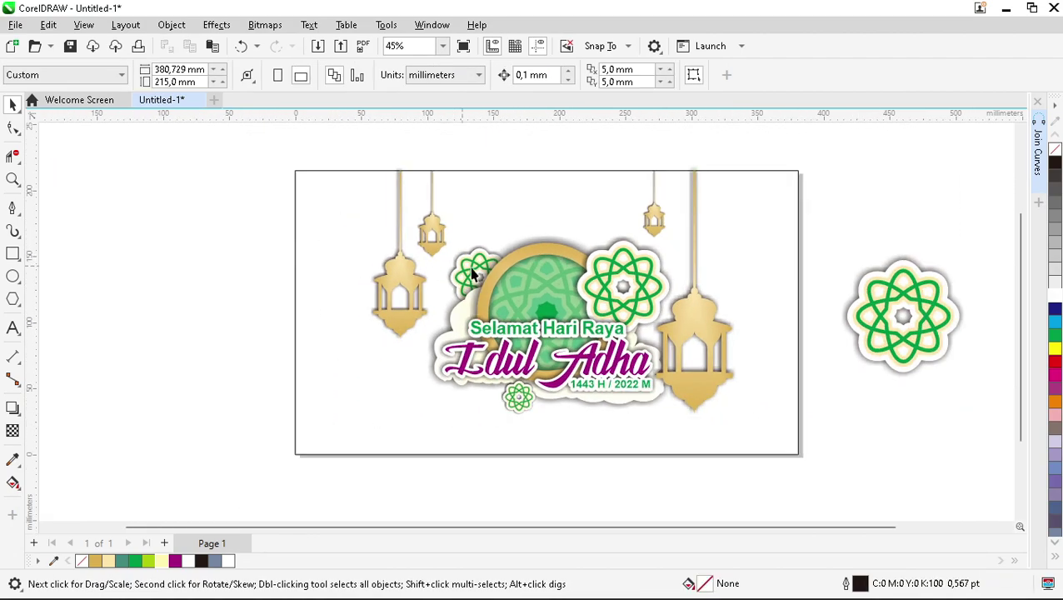
scroll(819, 377, "up", 1)
left_click(845, 349)
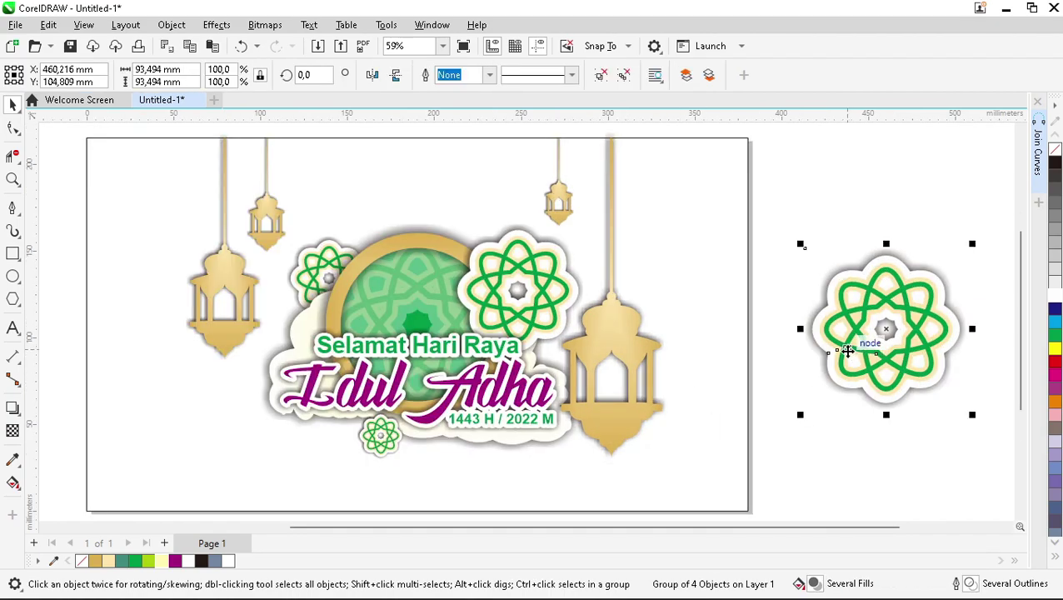
key("Delete")
scroll(808, 335, "left", 2)
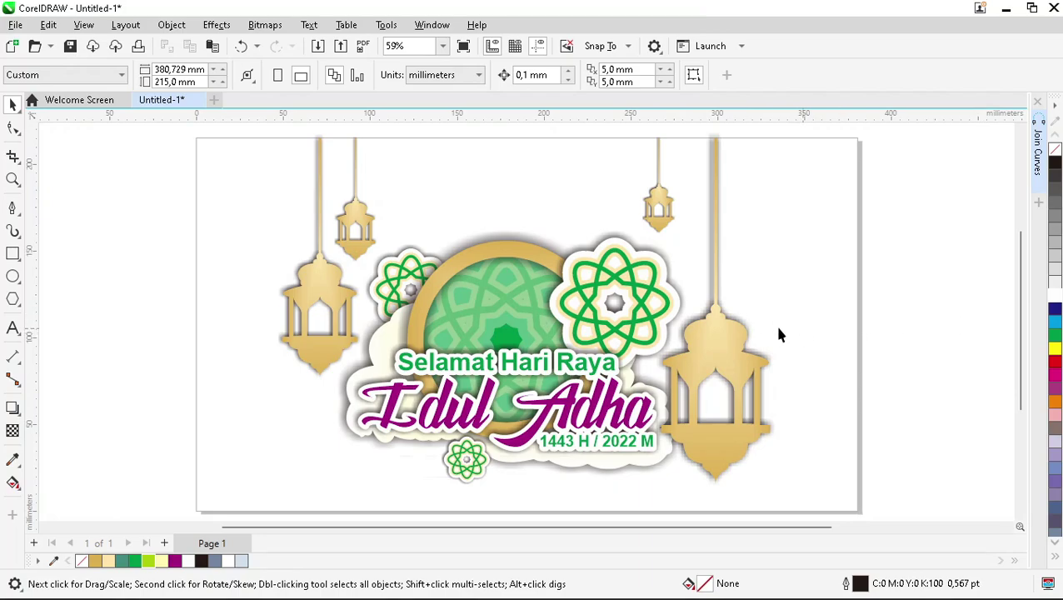
Create a page-sized background rectangle and apply the preset fountain fill that runs from light blue to dark grey.
double_click(12, 254)
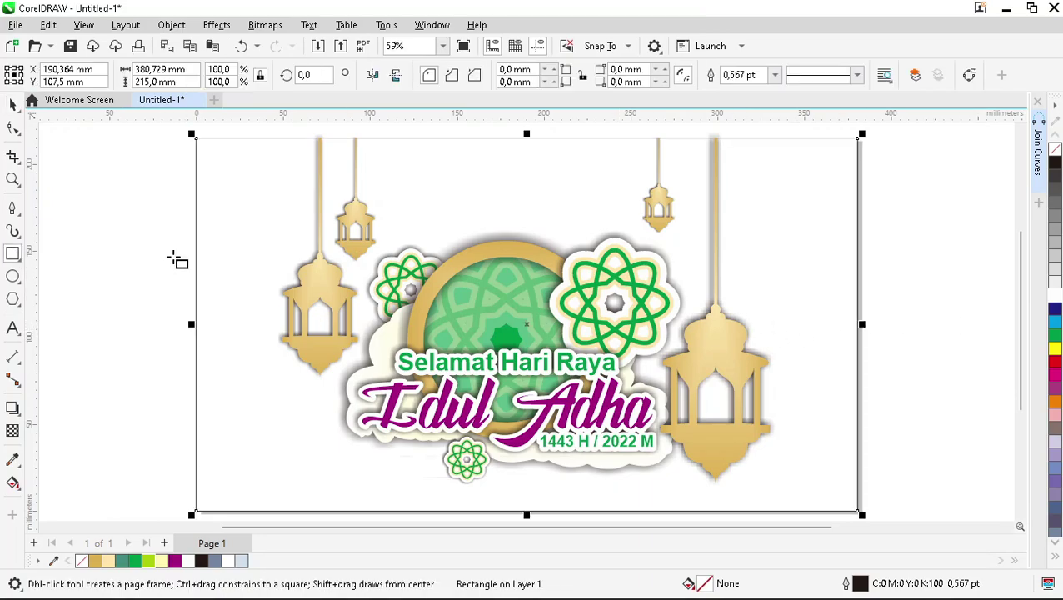
key("space")
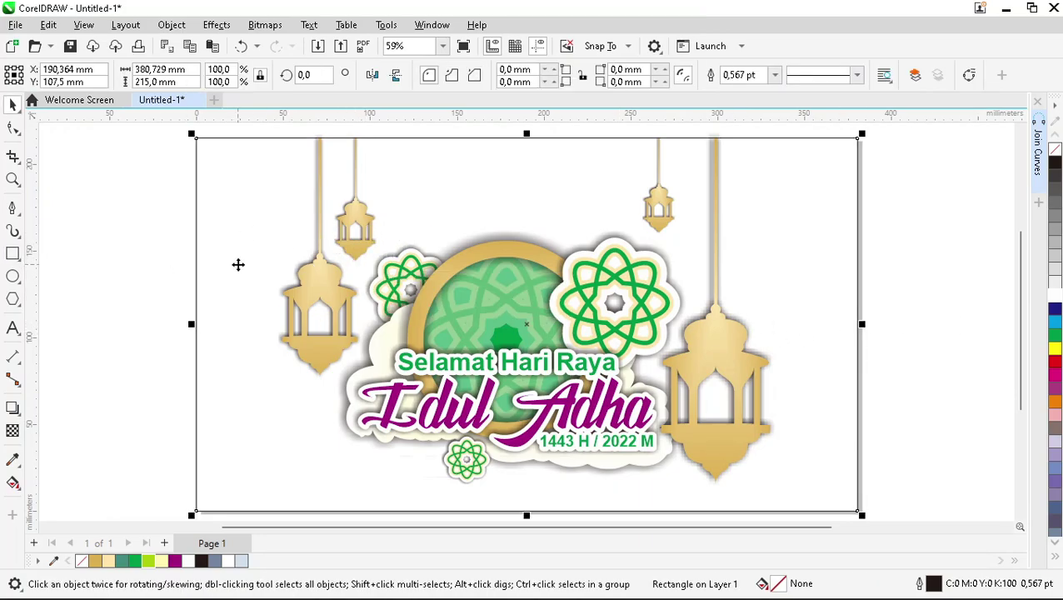
left_click(12, 485)
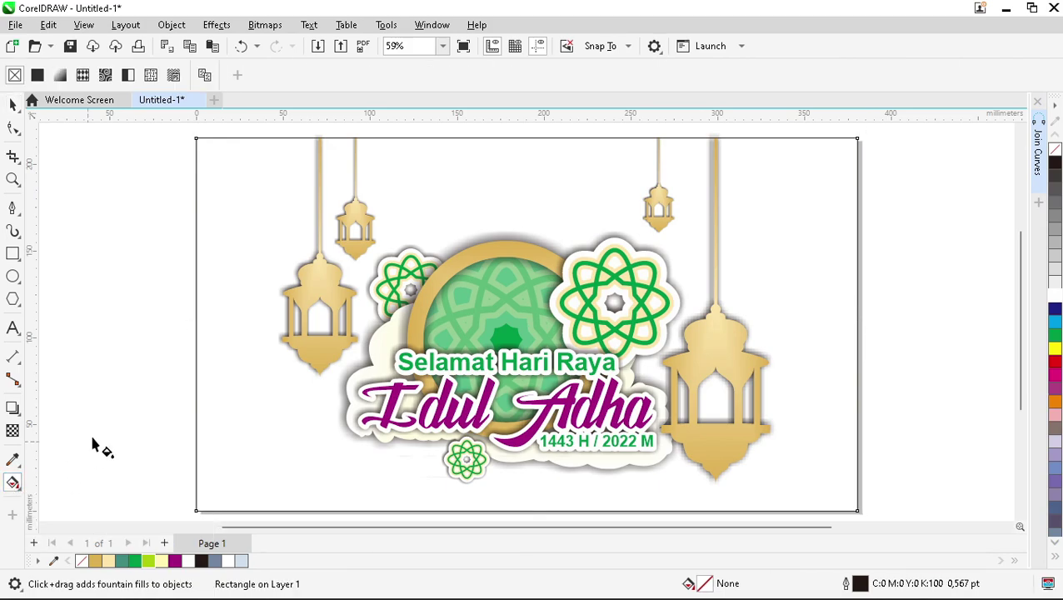
left_click(60, 76)
left_click(228, 76)
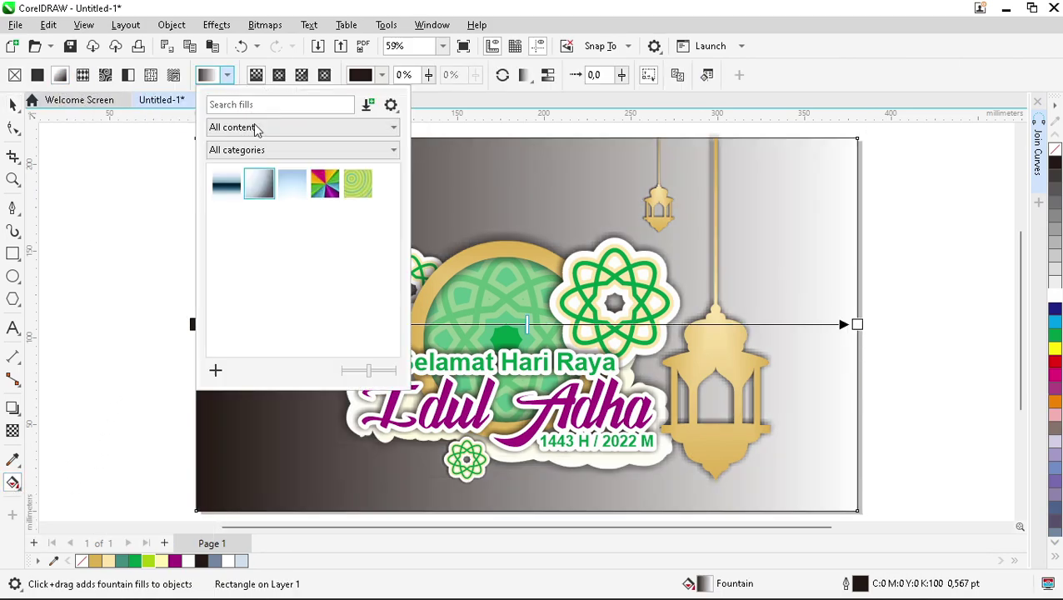
left_click(259, 184)
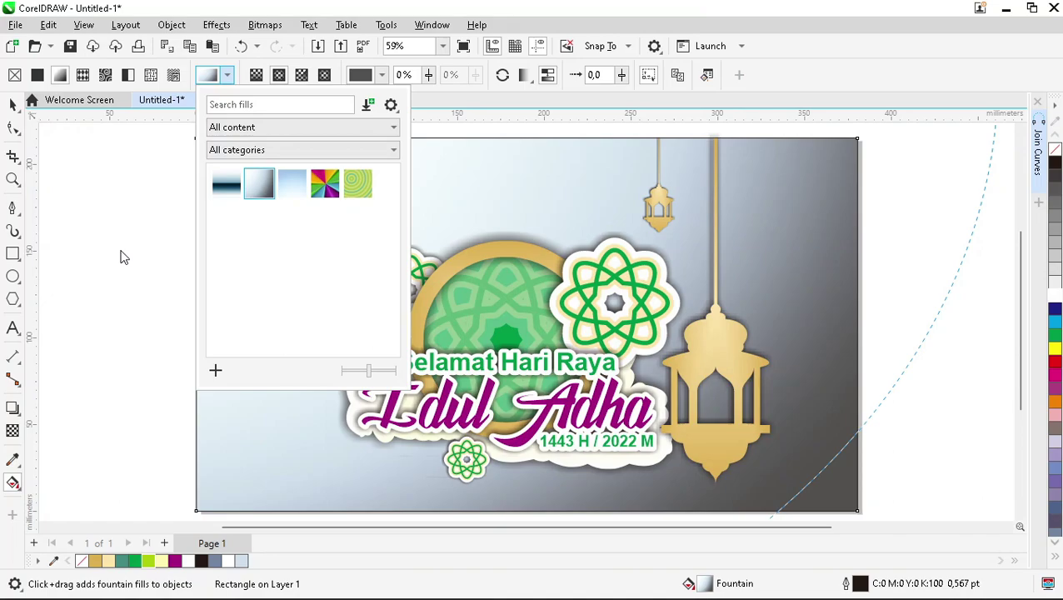
Recolor the background's fountain fill with Chartreuse at the dark grey end node and pale cream at the light blue intermediate node.
scroll(717, 334, "down", 5)
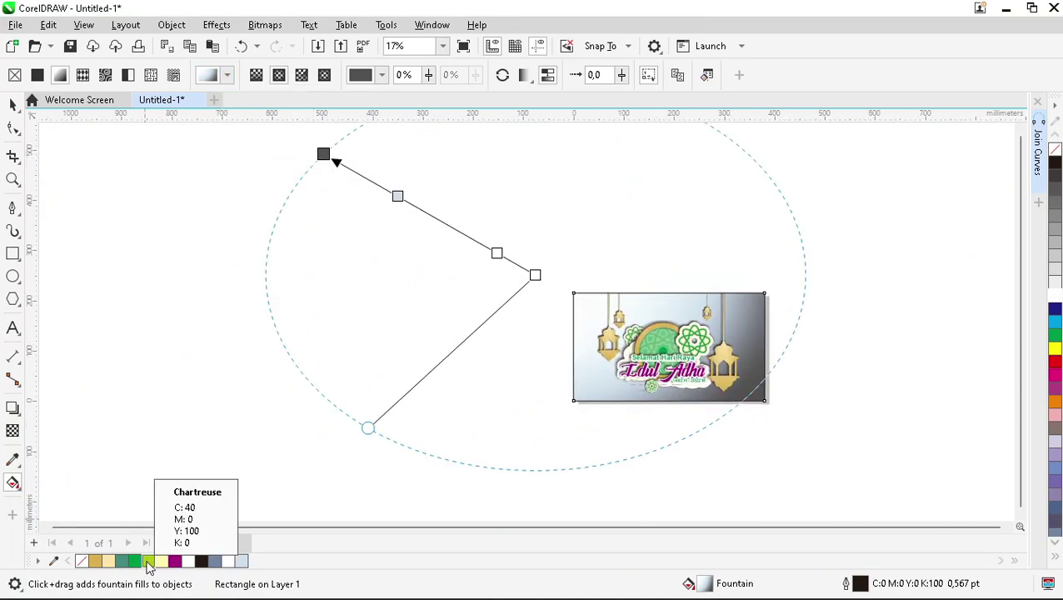
left_click(149, 562)
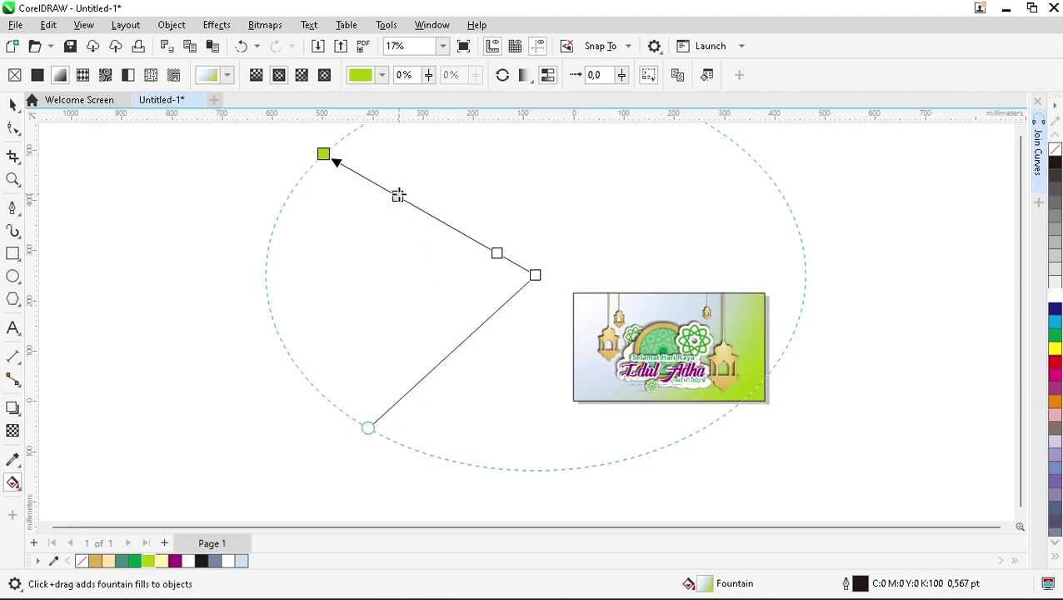
left_click(399, 195)
left_click(108, 561)
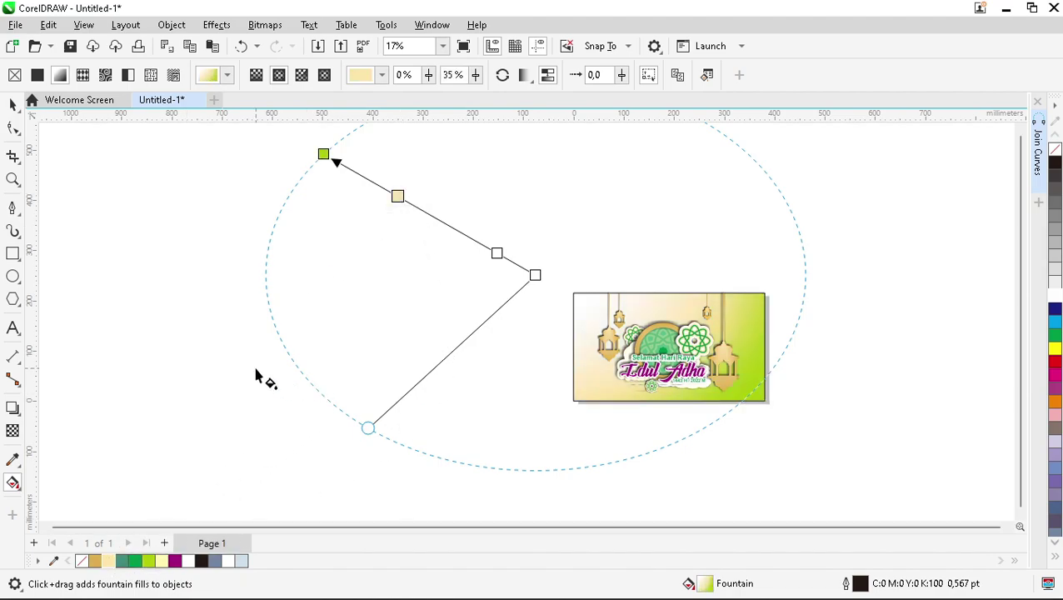
PowerClip the grouped greeting artwork and lanterns inside the page-sized background rectangle.
key("space")
scroll(380, 254, "up", 3)
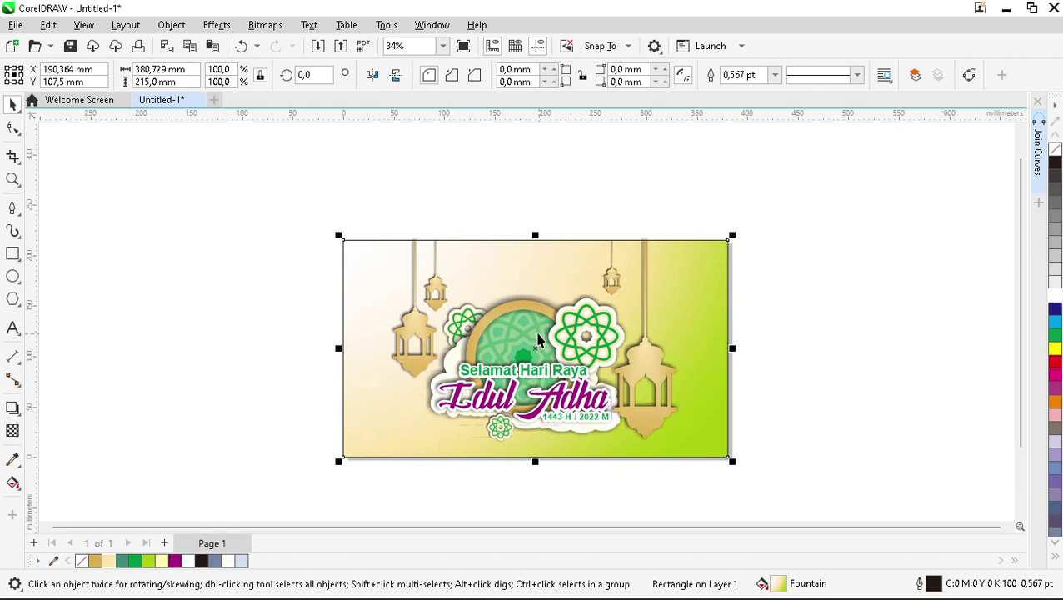
left_click(538, 340)
right_click(539, 340)
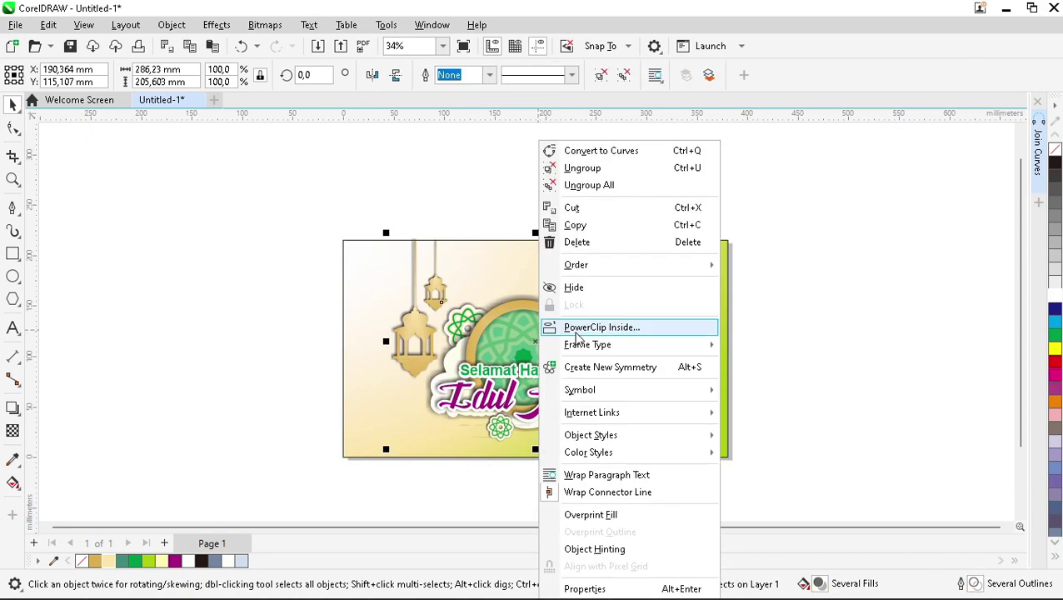
left_click(576, 327)
left_click(703, 318)
left_click(752, 313)
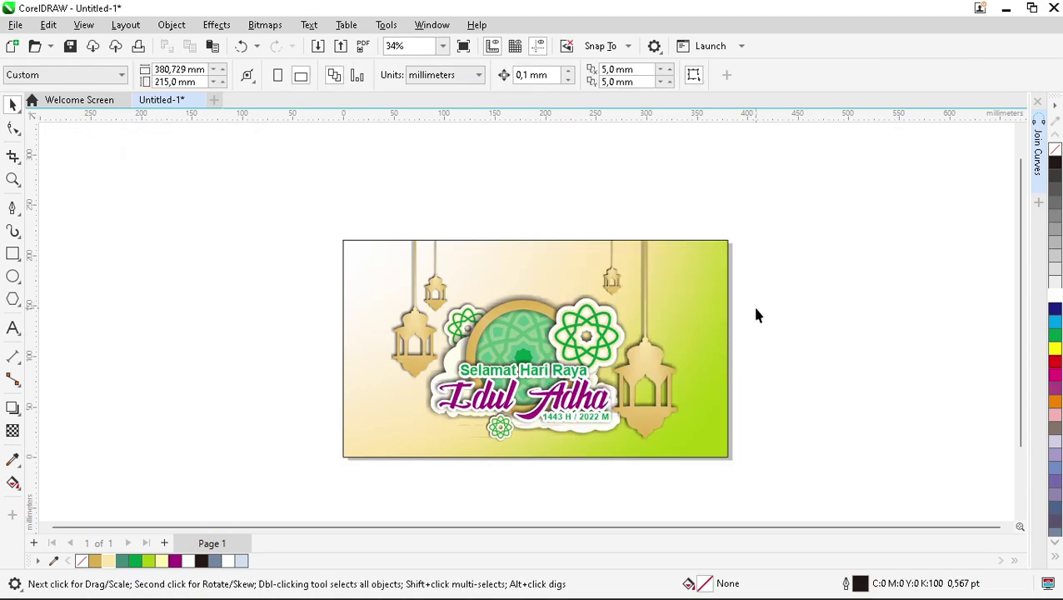
Remove the outline of the background PowerClip rectangle by setting its outline width to None.
scroll(756, 315, "up", 3)
left_click(786, 287)
left_click(775, 76)
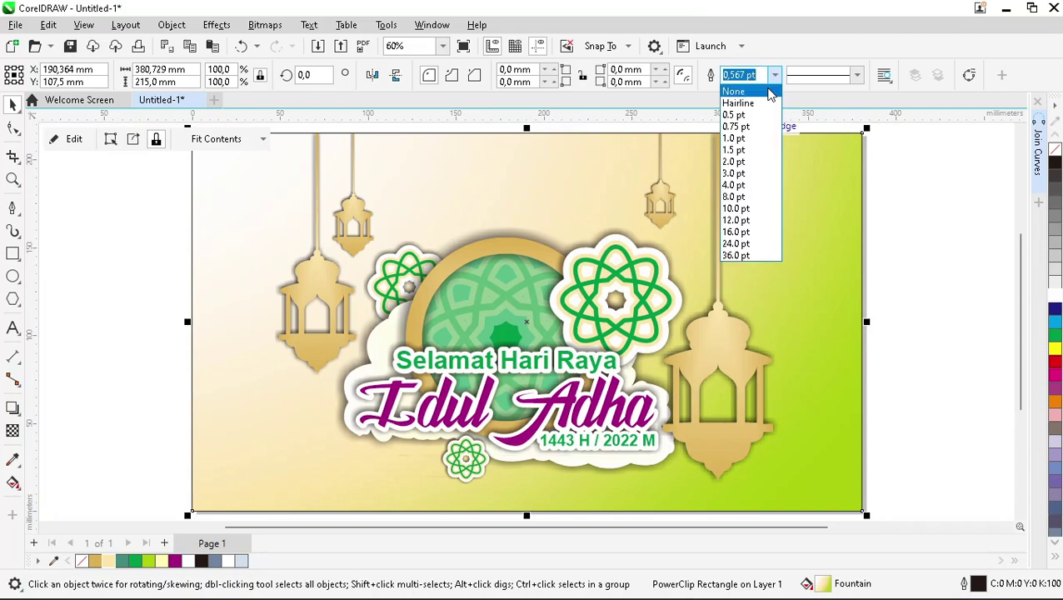
left_click(760, 90)
left_click(932, 226)
Zoom in on the page area and view the finished greeting design in full-screen preview.
key("z")
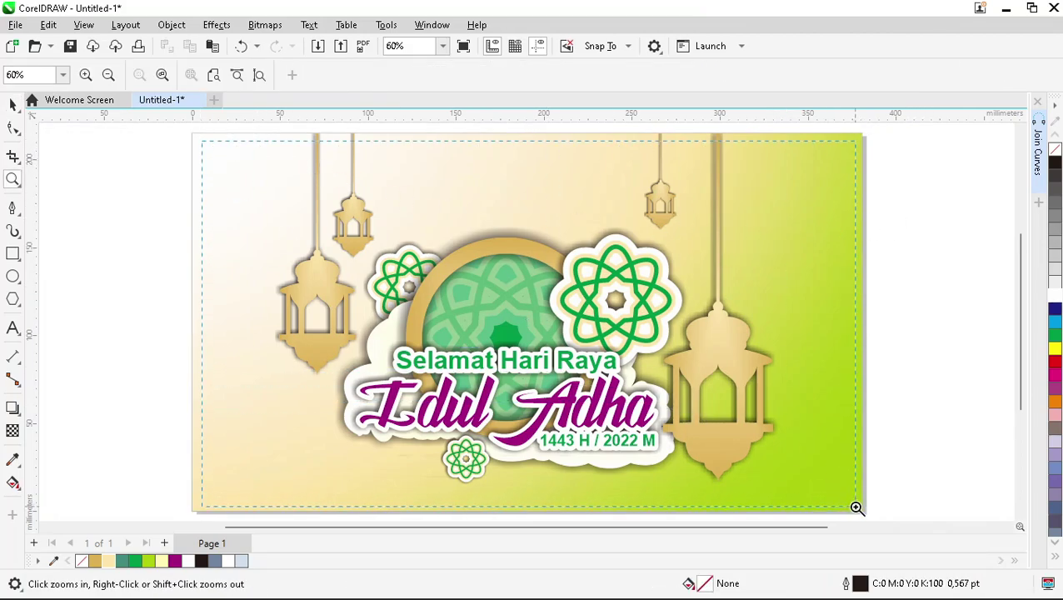
scroll(850, 497, "up", 1)
key("F9")
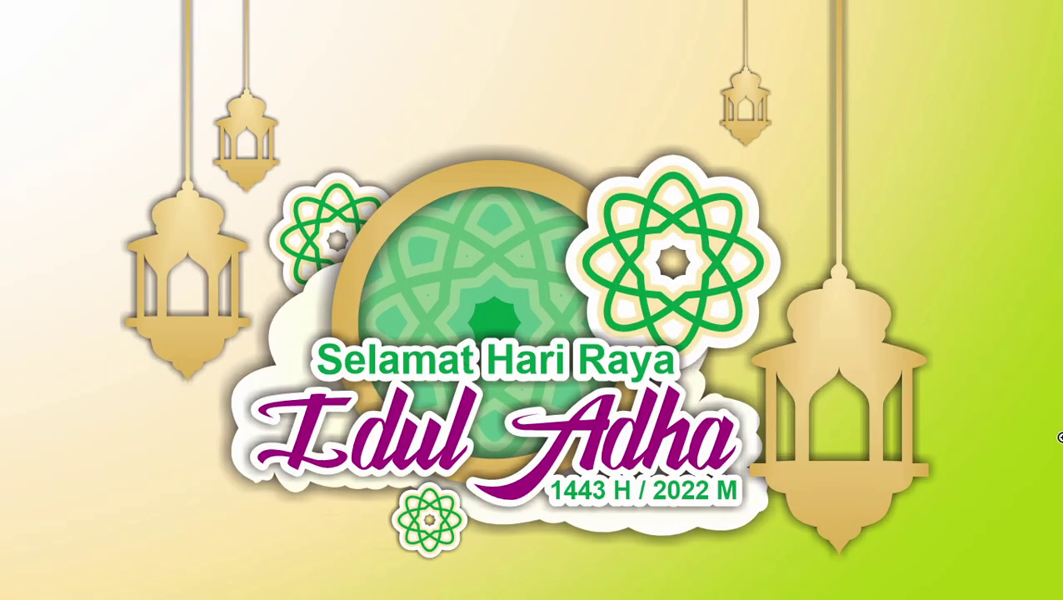